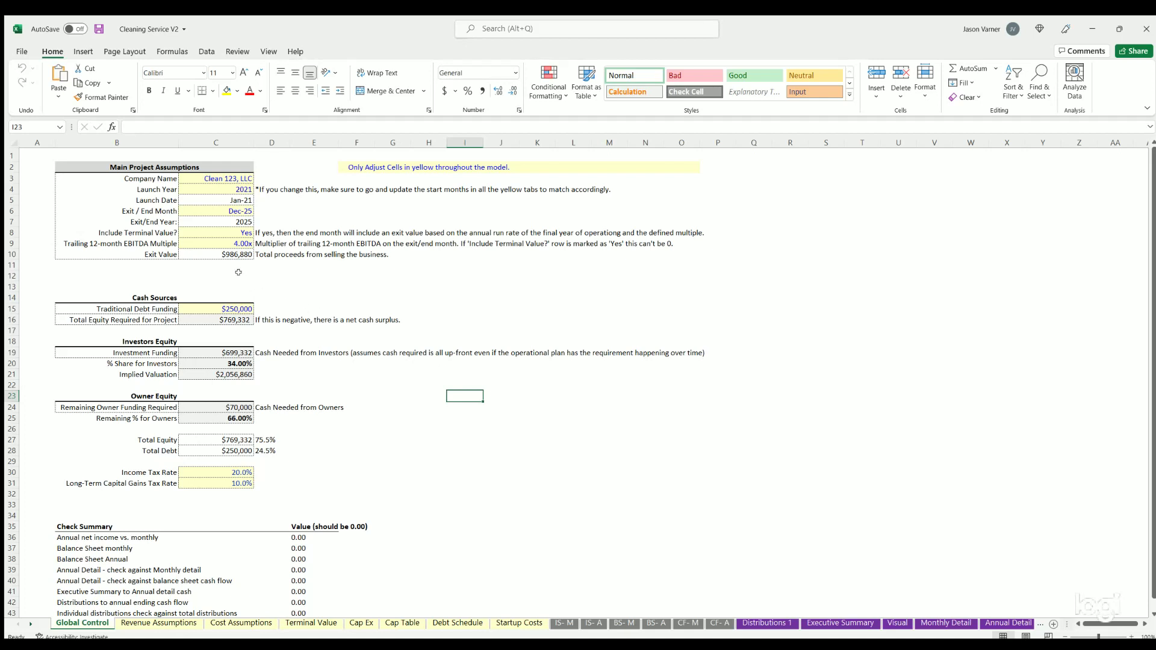
# Review the Global Control assumption values, including Include Terminal Value and Exit / End Month.
pyautogui.click(223, 230)
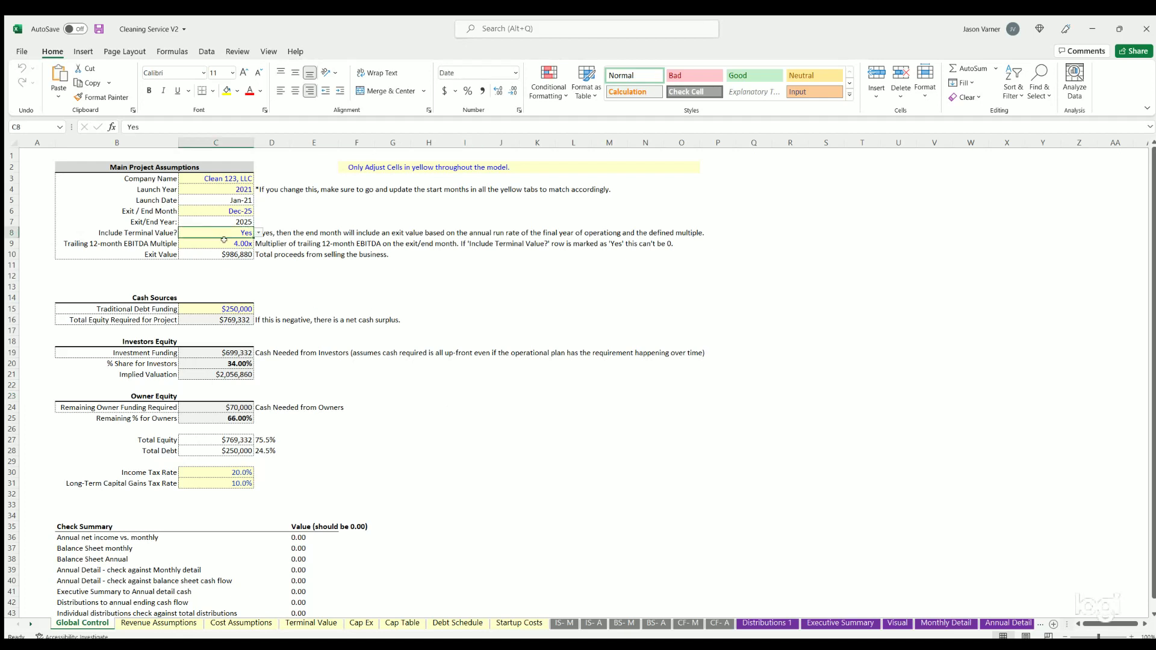
pyautogui.click(713, 426)
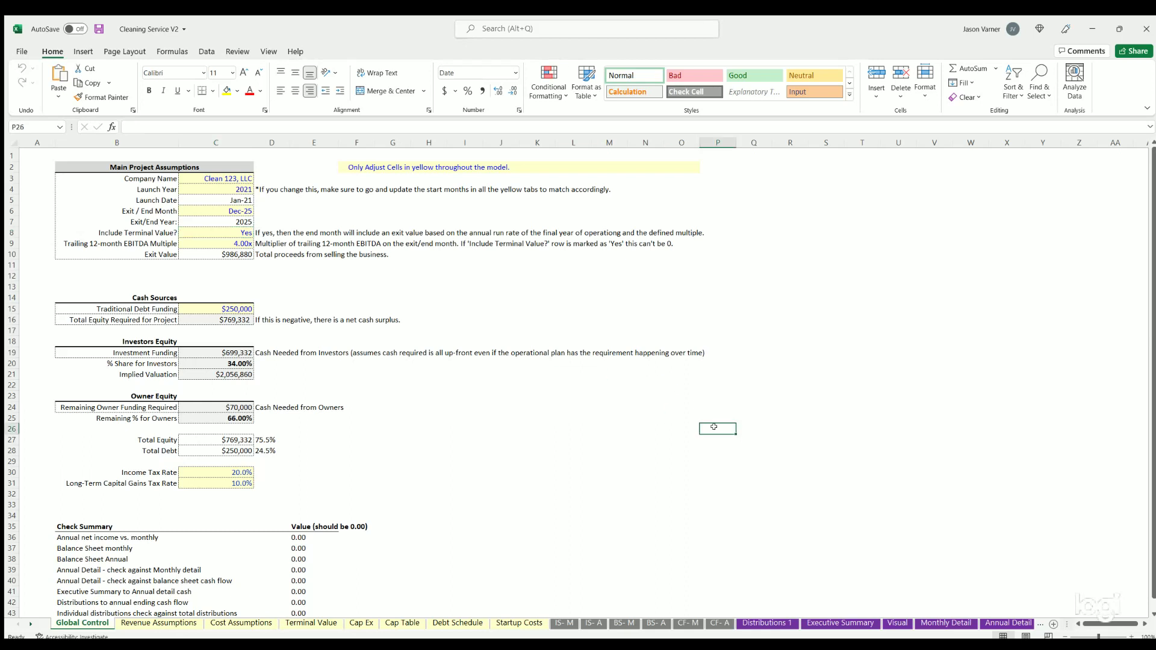
pyautogui.click(231, 209)
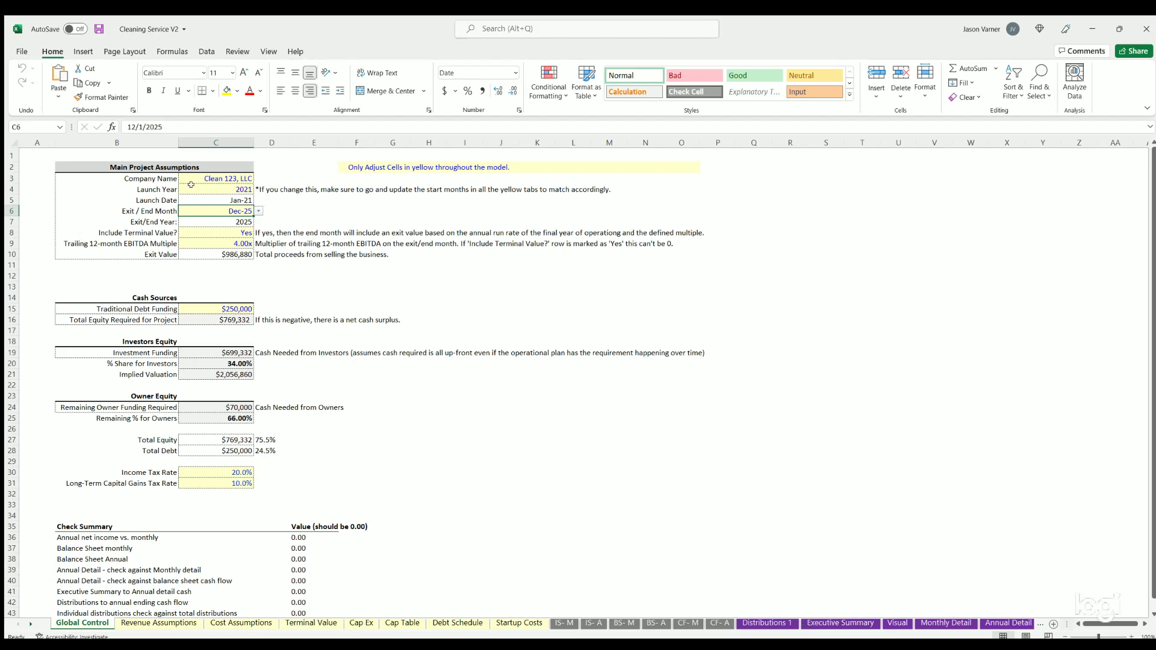
pyautogui.moveTo(217, 175); pyautogui.dragTo(224, 442)
pyautogui.click(801, 471)
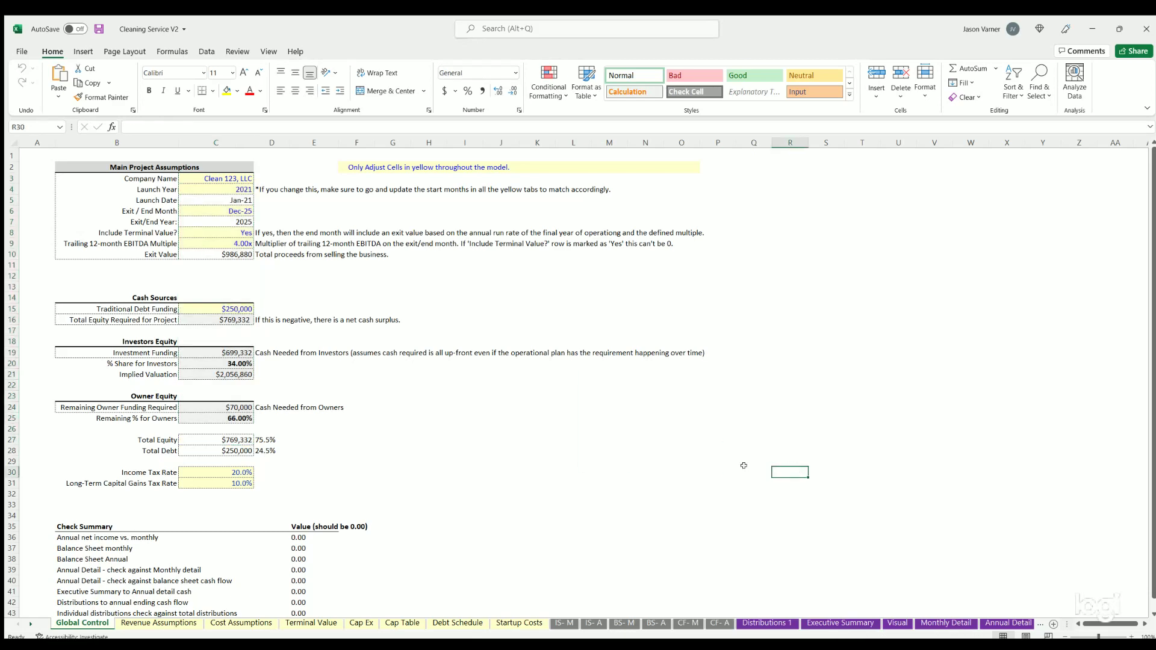
pyautogui.scroll(-3, 240, 421)
pyautogui.scroll(3, 199, 181)
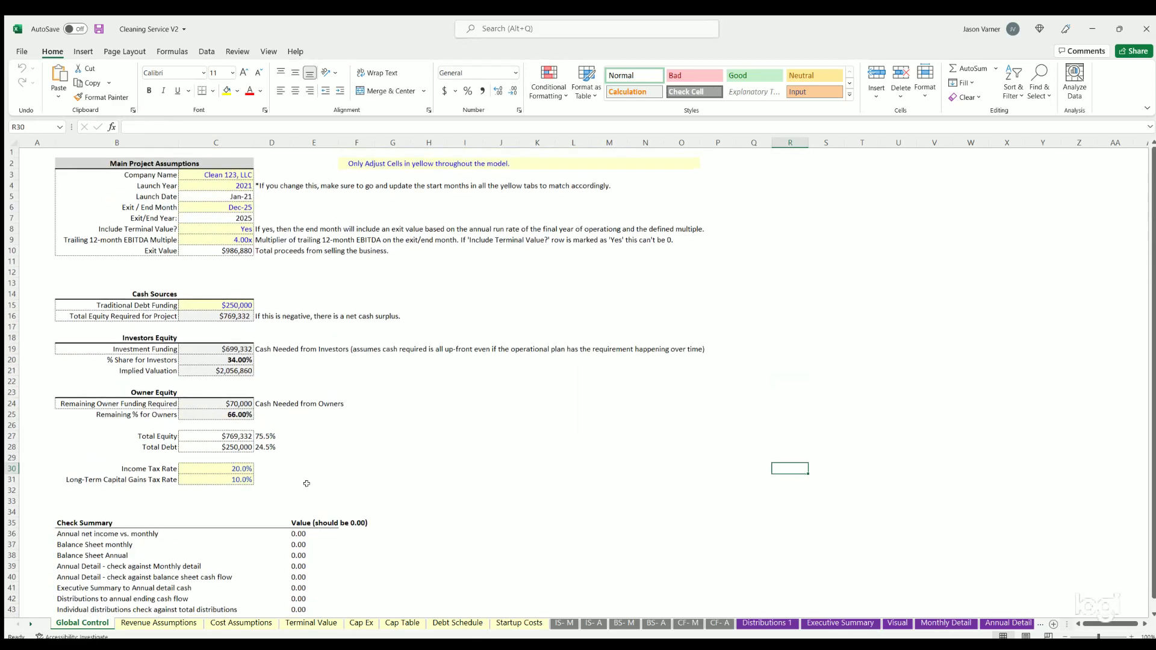
# Point out the company name Clean 123, LLC and the Launch Year 2021.
pyautogui.click(215, 178)
pyautogui.click(215, 189)
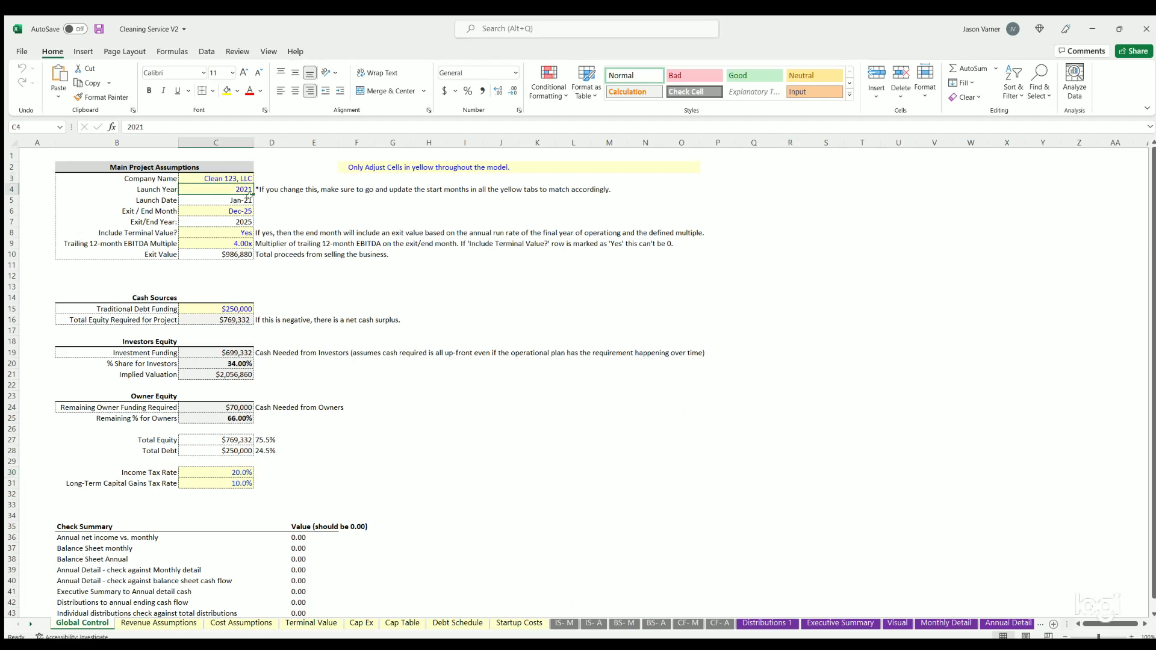
pyautogui.click(219, 176)
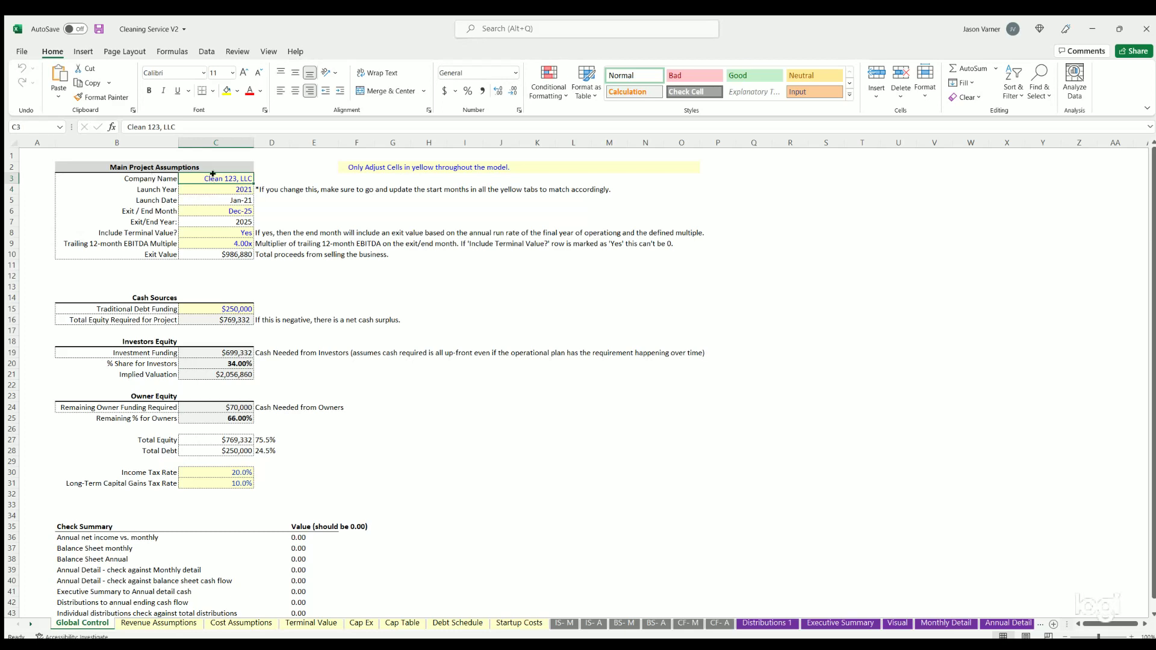
pyautogui.click(562, 623)
pyautogui.click(218, 186)
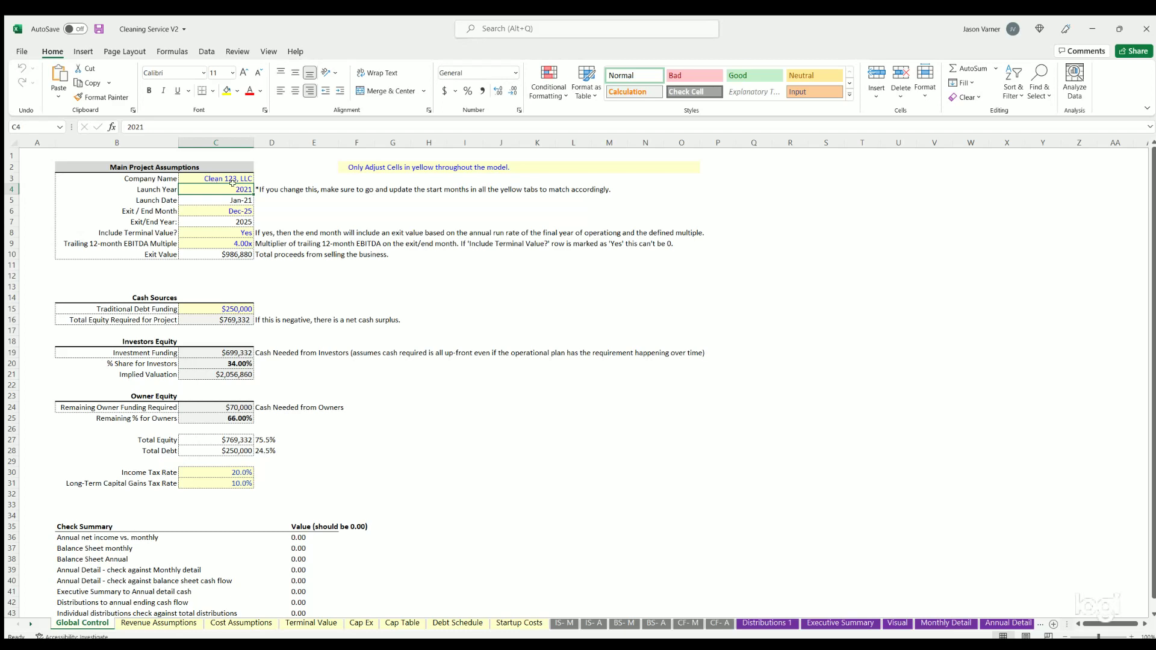
# Highlight the workers' Month Start dates E4:E25 on Revenue Assumptions.
pyautogui.click(166, 624)
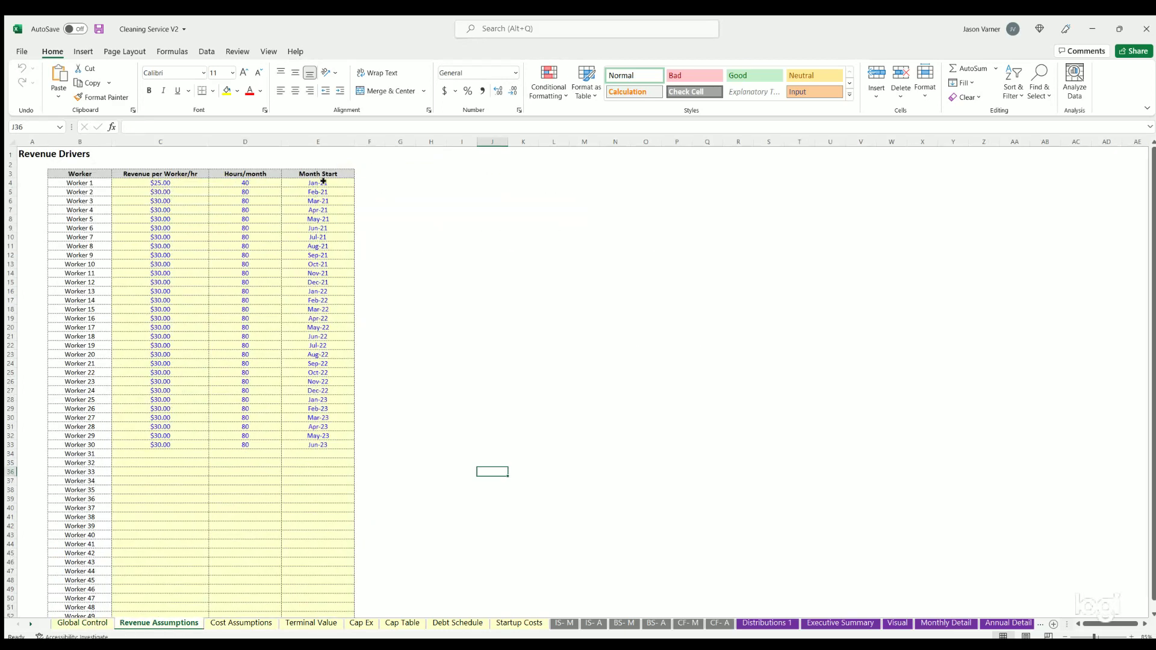
pyautogui.moveTo(323, 183); pyautogui.dragTo(333, 465)
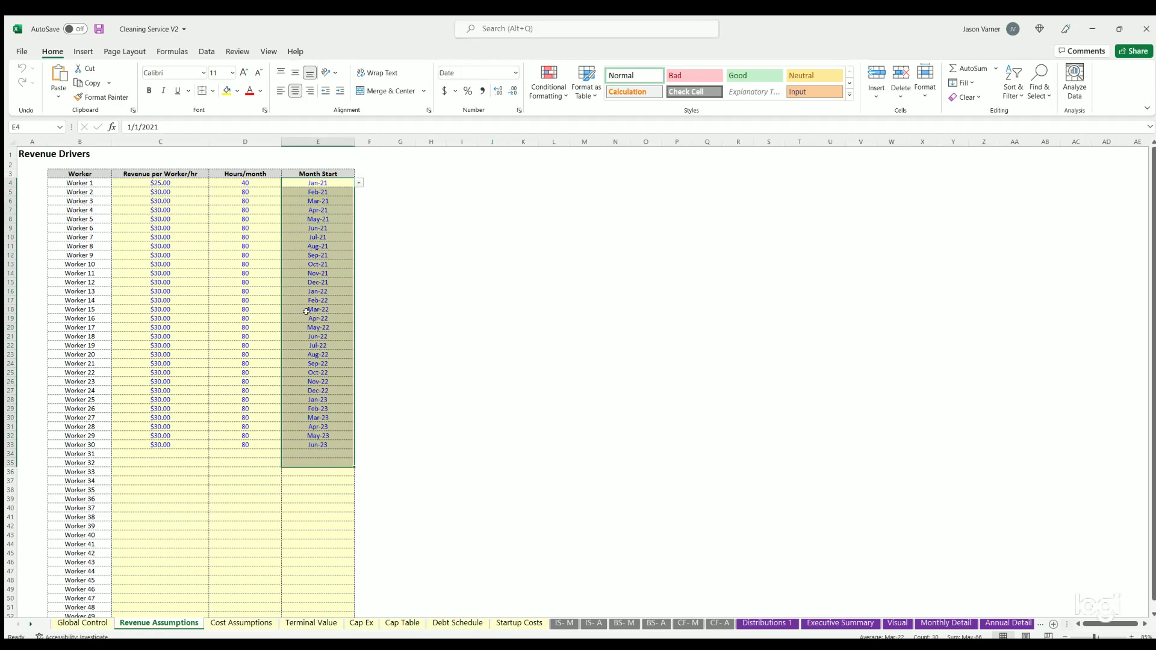
pyautogui.click(249, 624)
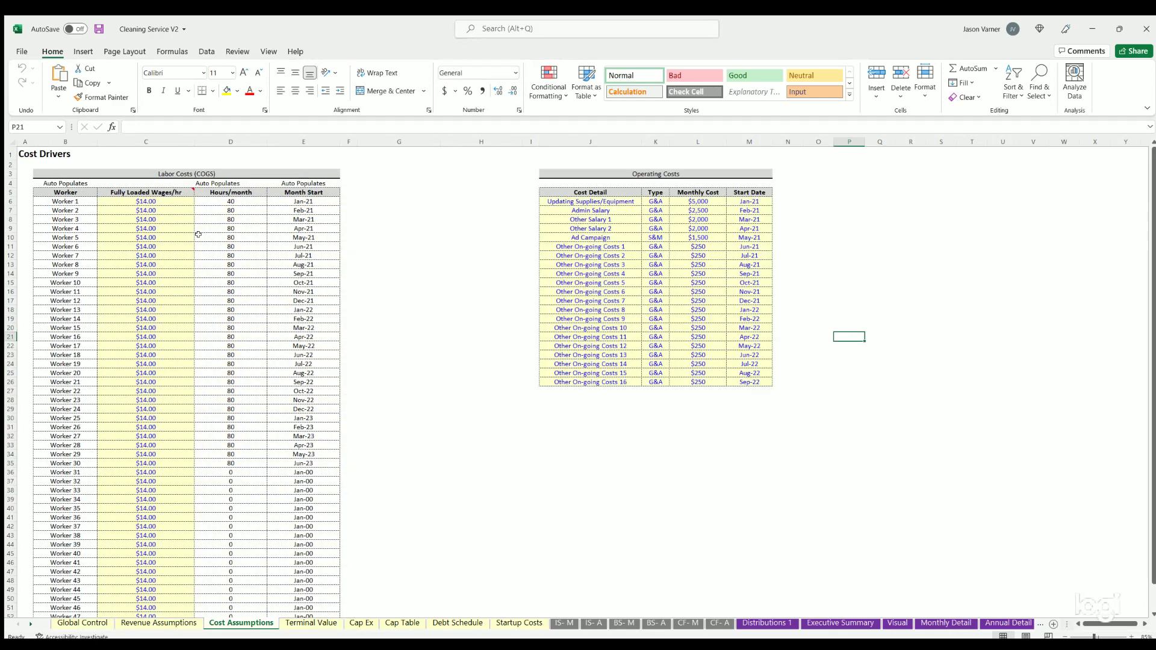
pyautogui.click(300, 623)
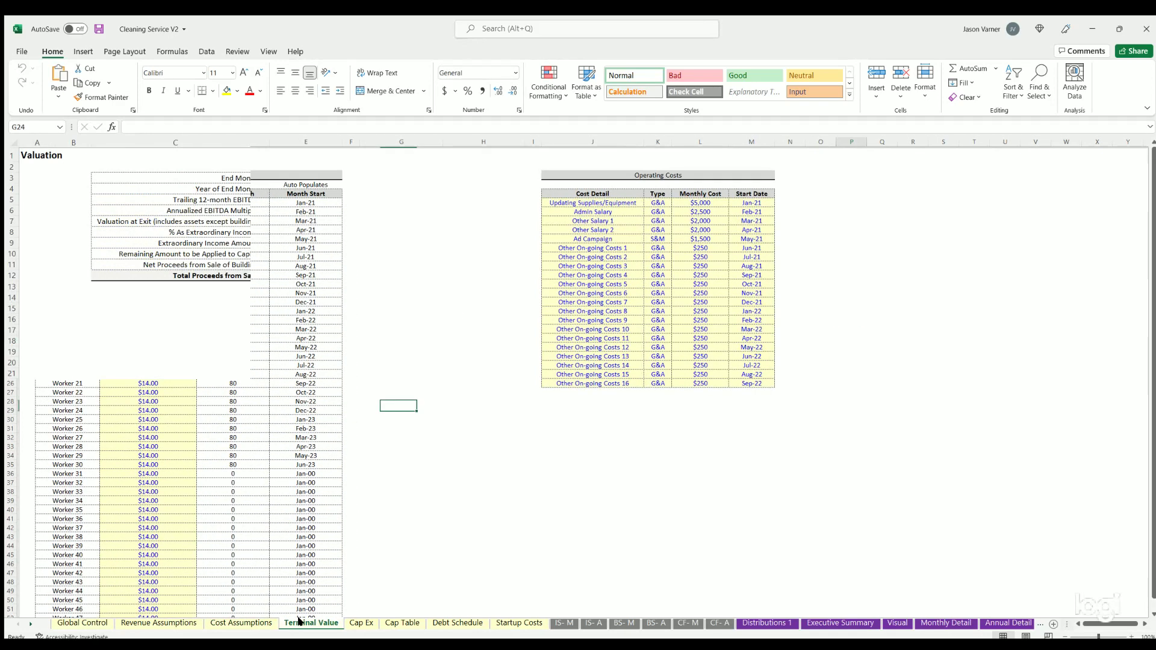
pyautogui.hotkey('ctrl', 'pageup')
pyautogui.hotkey('ctrl', 'pageup')
pyautogui.moveTo(311, 183); pyautogui.dragTo(313, 372)
# Check the First Payment Date on the Debt Schedule sheet.
pyautogui.click(434, 622)
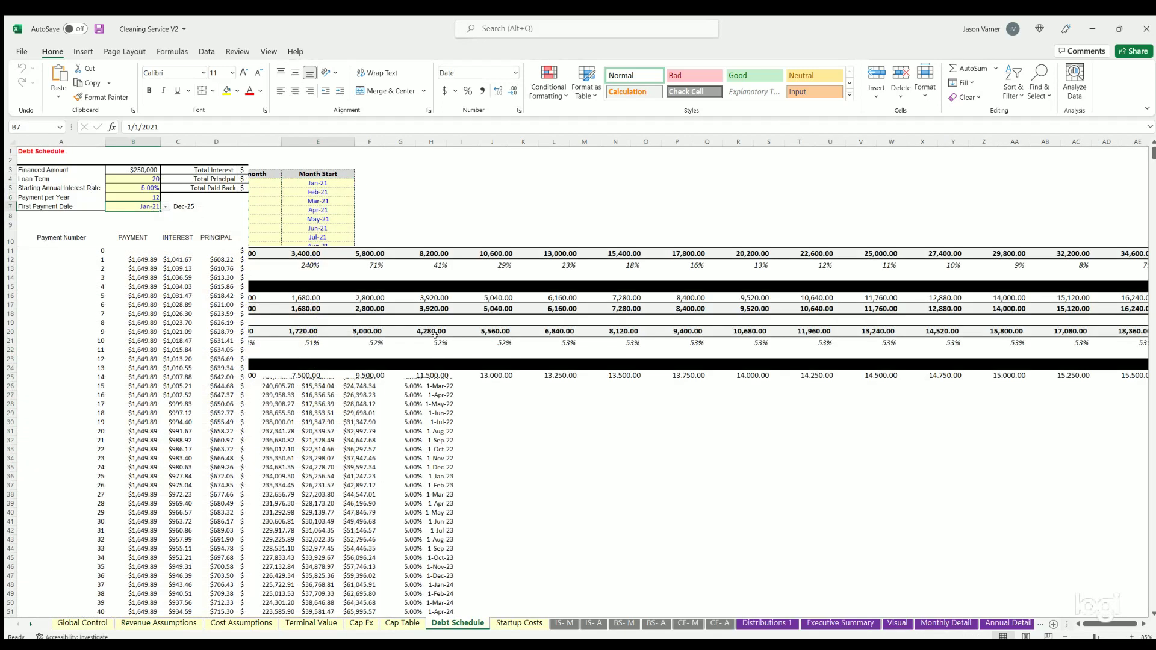
pyautogui.click(521, 623)
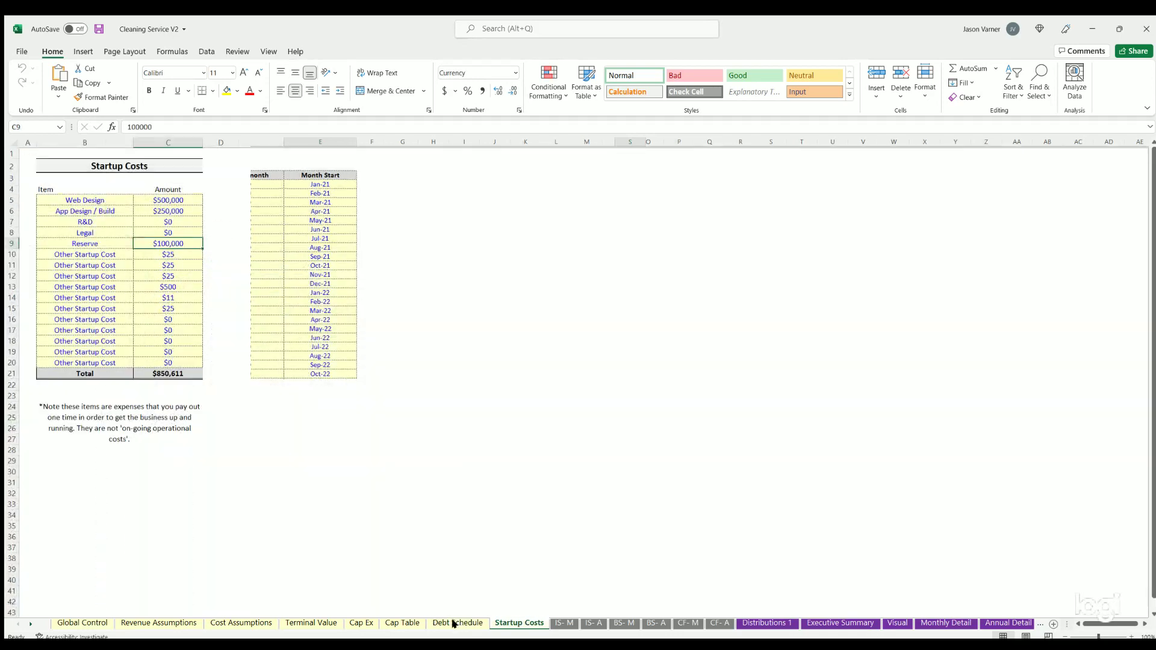
pyautogui.click(458, 623)
pyautogui.click(129, 203)
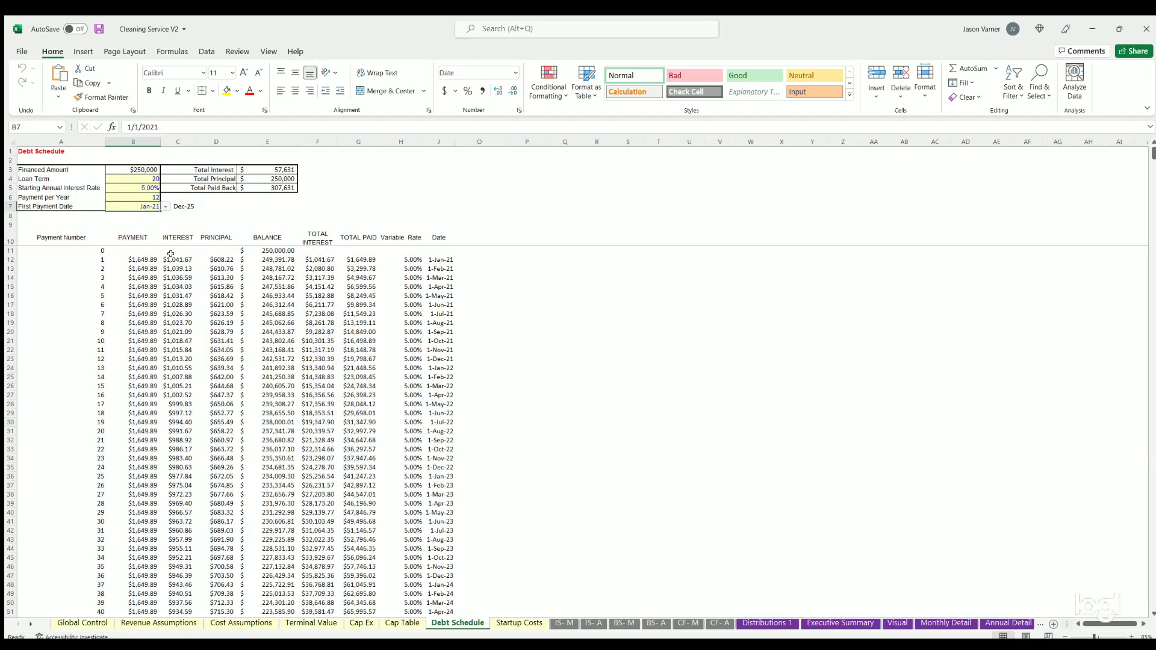
pyautogui.click(402, 624)
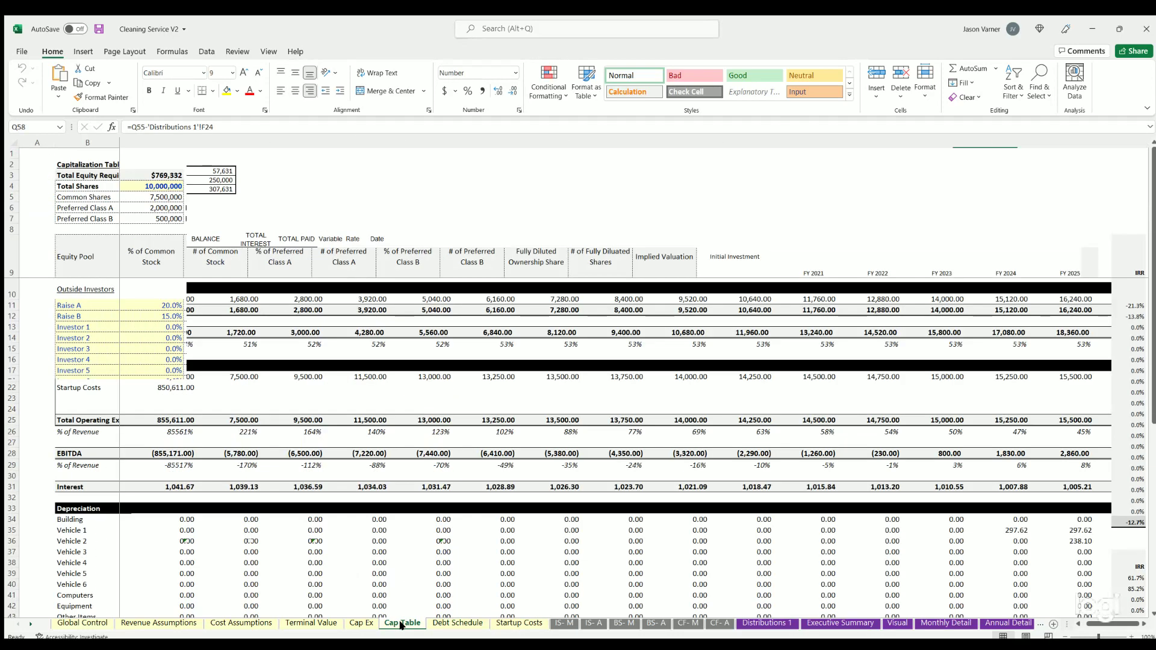
pyautogui.click(458, 623)
# Check Vehicle 3's Apr-22 month of expenditure on the Cap Ex sheet.
pyautogui.click(396, 623)
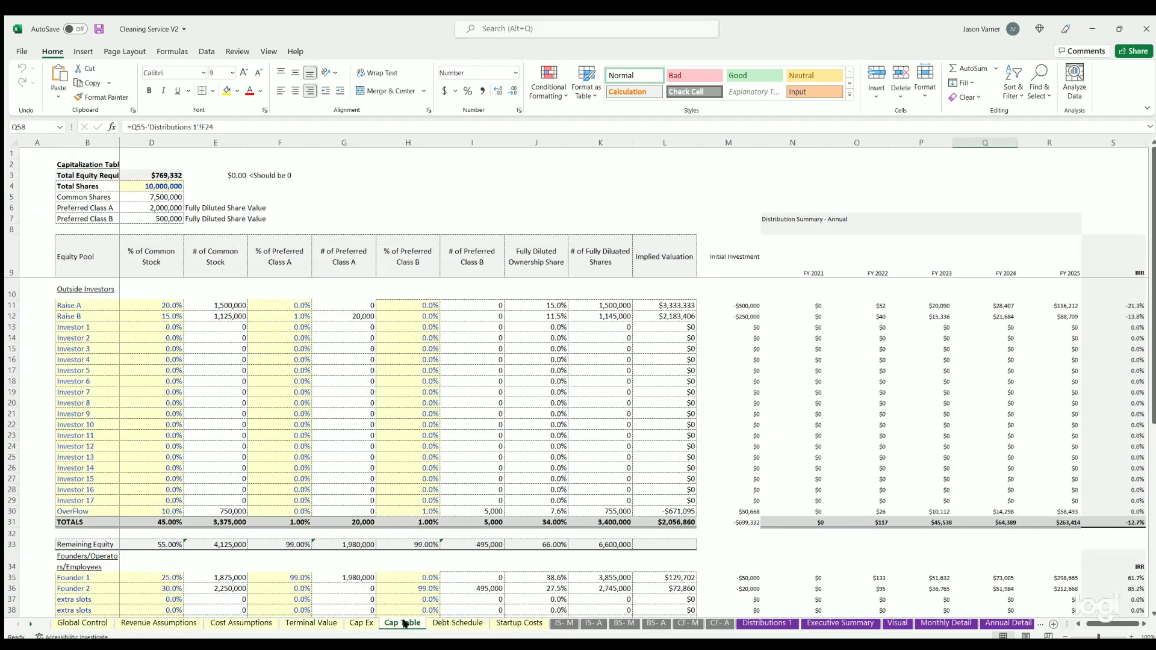
pyautogui.click(359, 623)
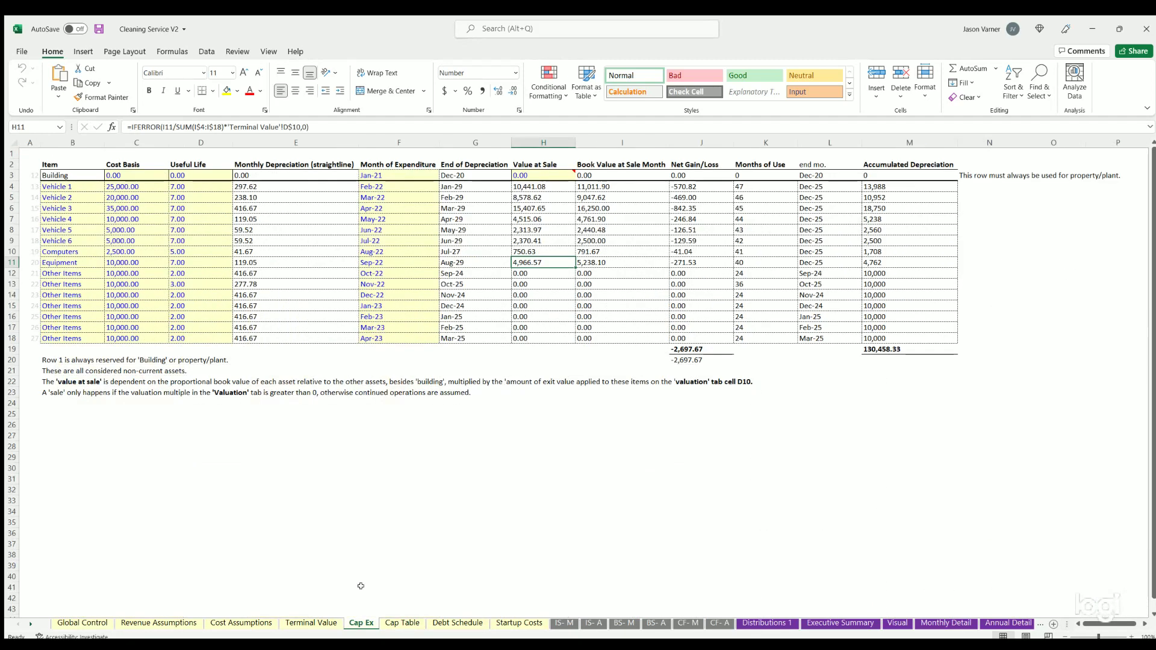
pyautogui.click(386, 180)
pyautogui.click(386, 209)
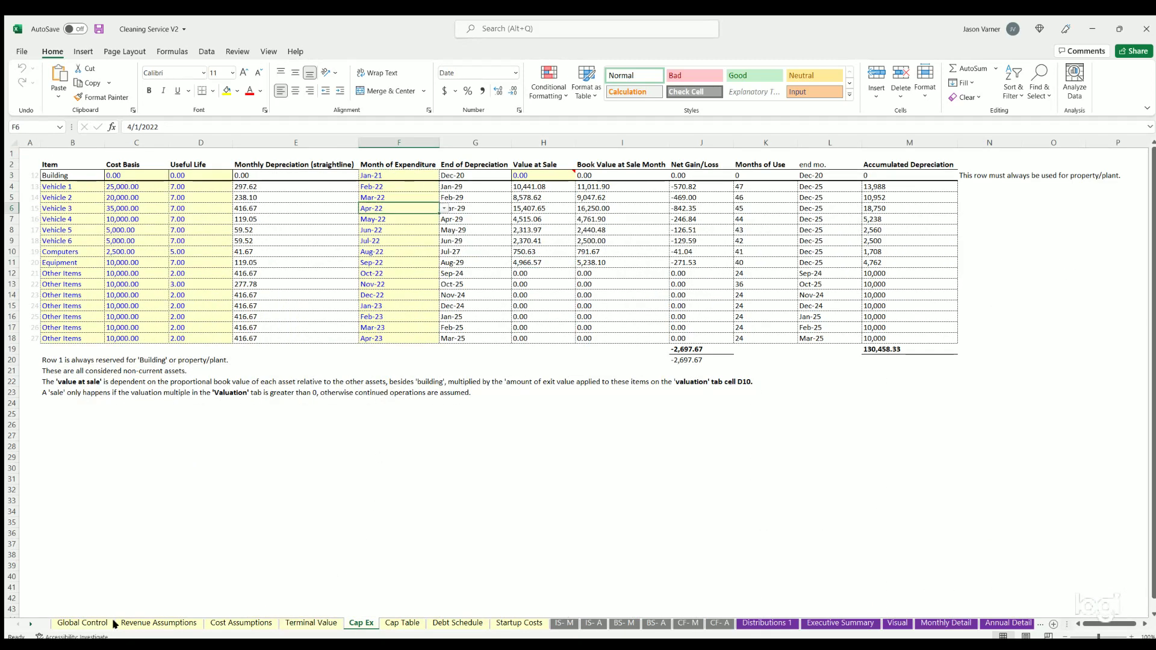
# Review the Dec-25 exit month, Include Terminal Value setting and 4.00x trailing EBITDA multiple.
pyautogui.click(83, 623)
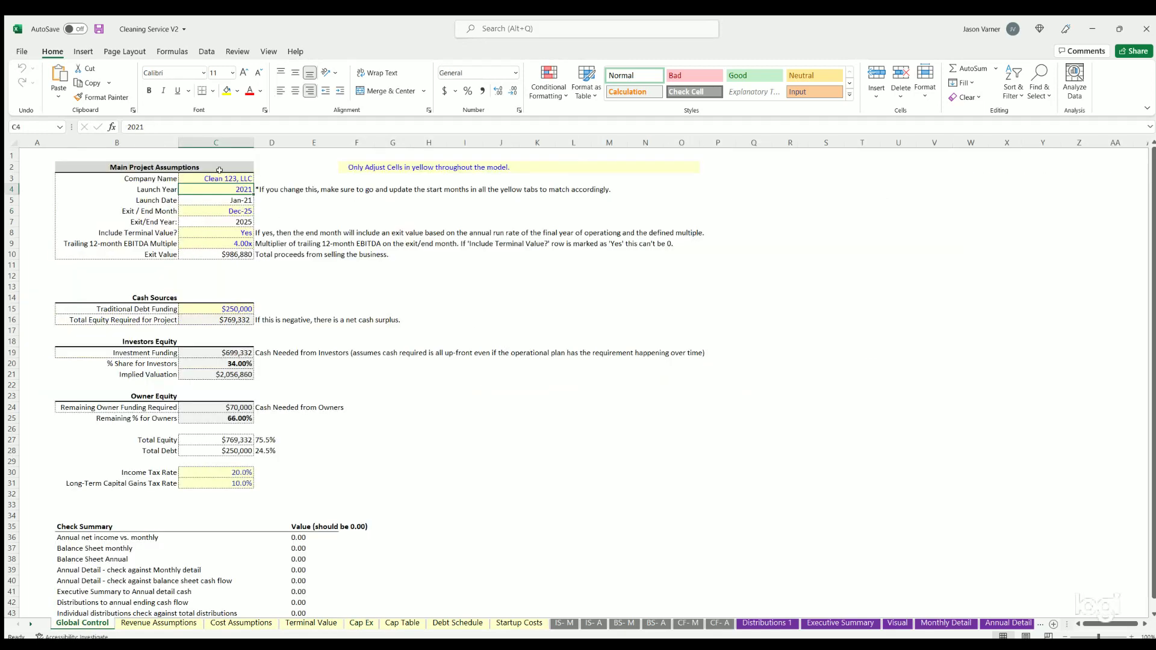
pyautogui.click(211, 208)
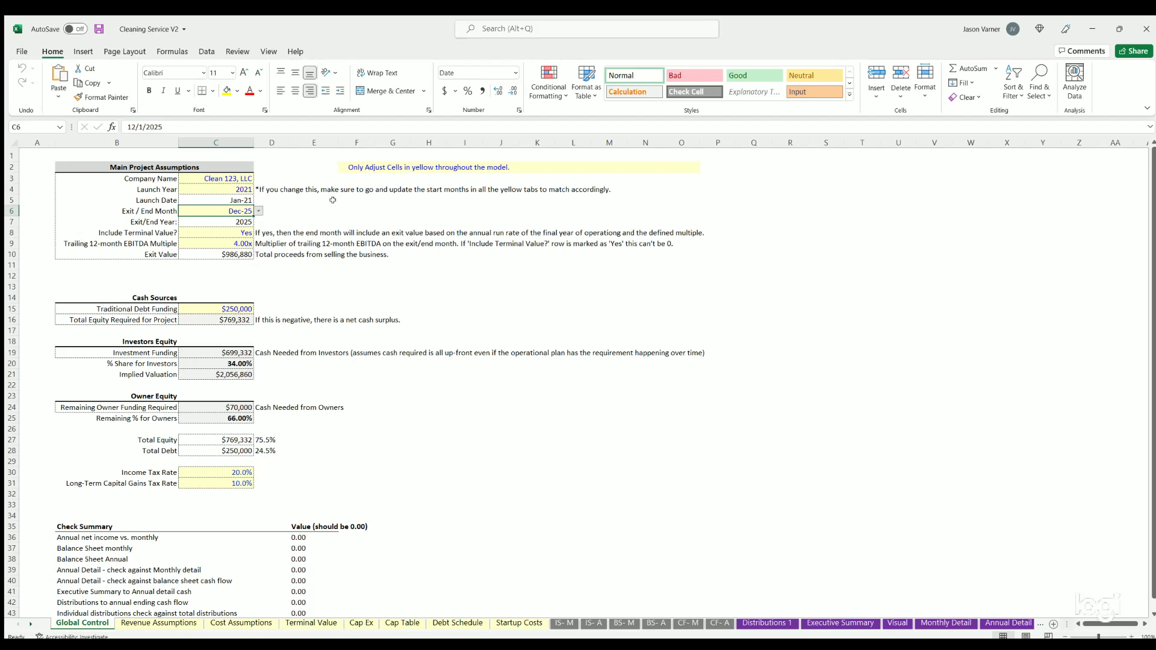
pyautogui.click(224, 231)
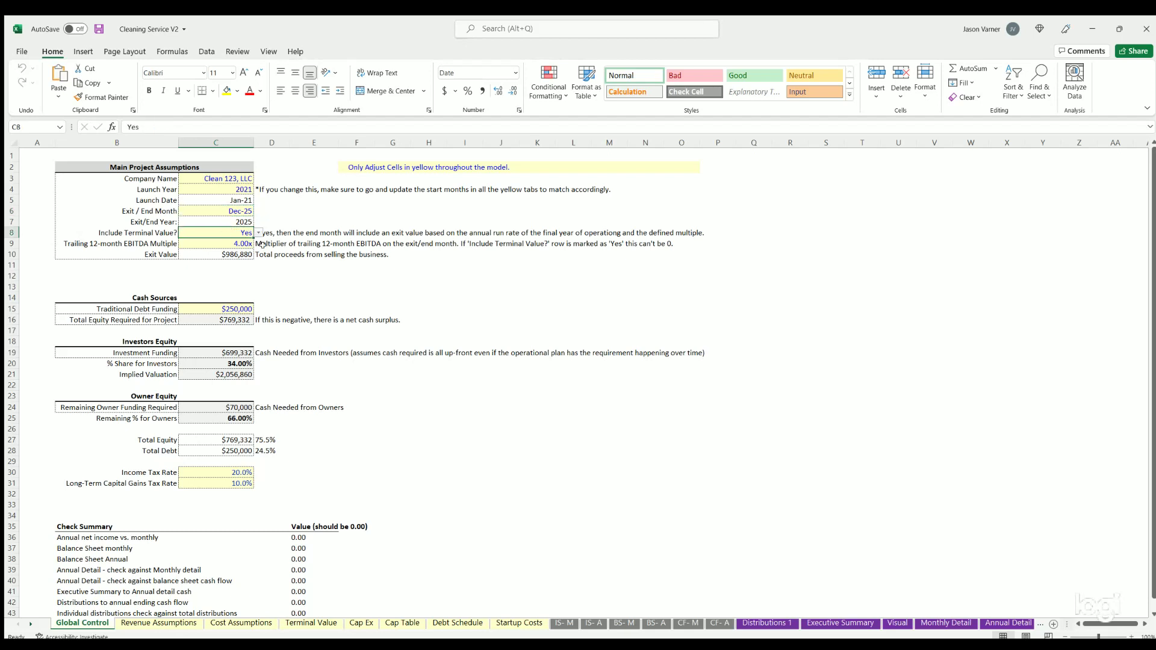
pyautogui.click(233, 210)
pyautogui.click(205, 242)
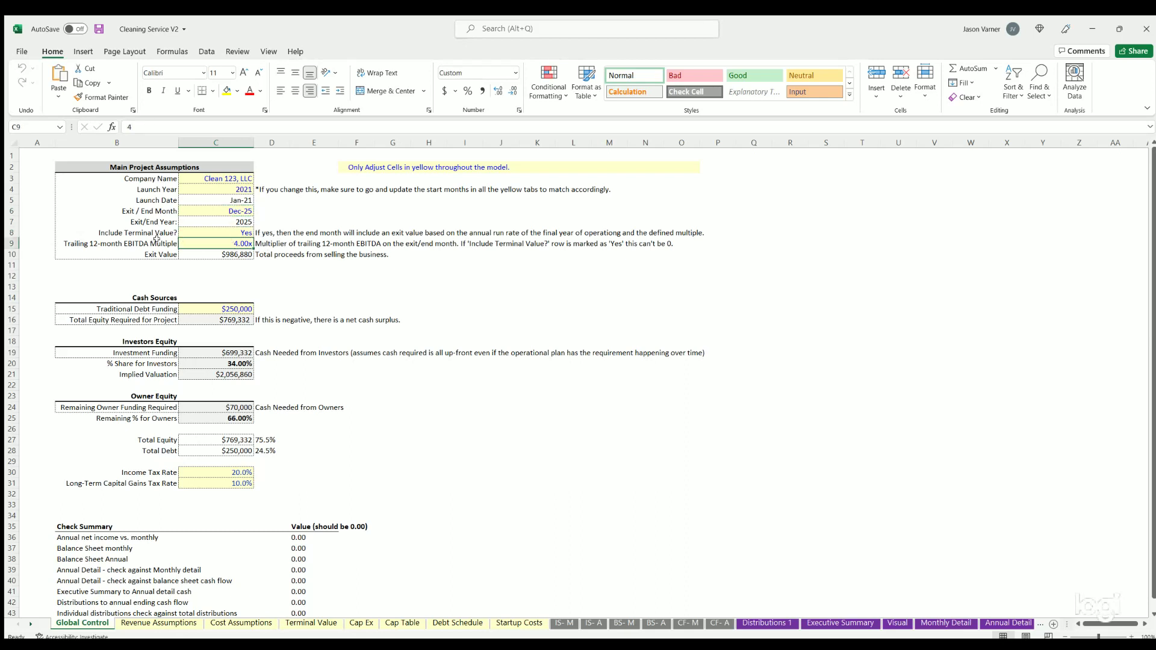
pyautogui.click(235, 253)
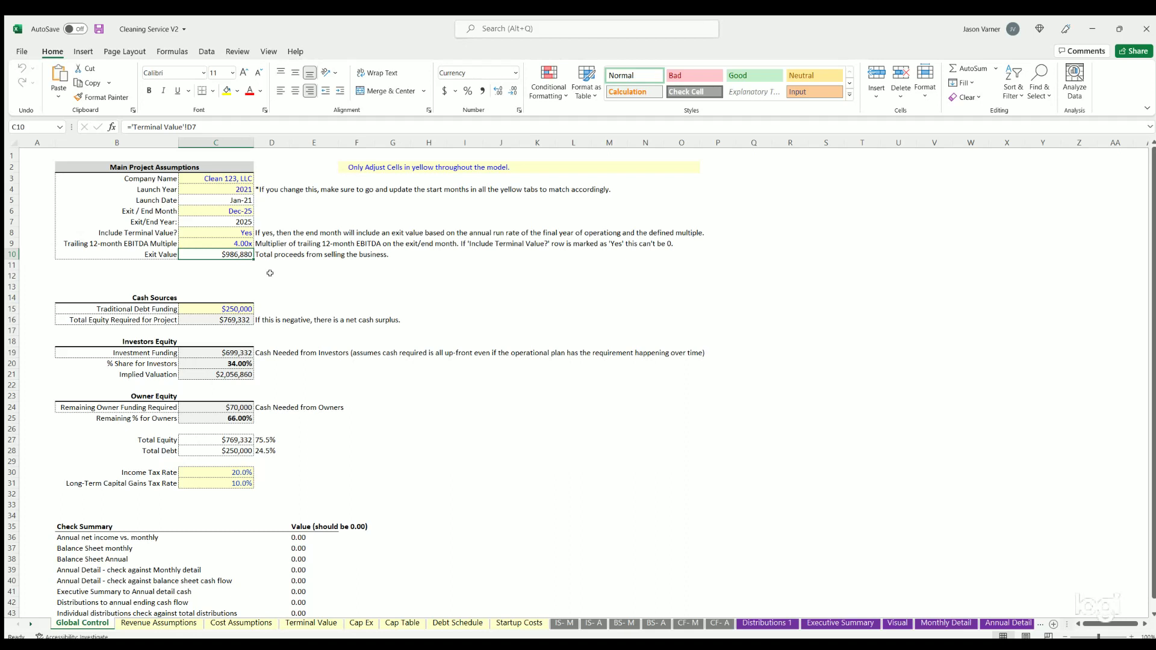
pyautogui.click(238, 229)
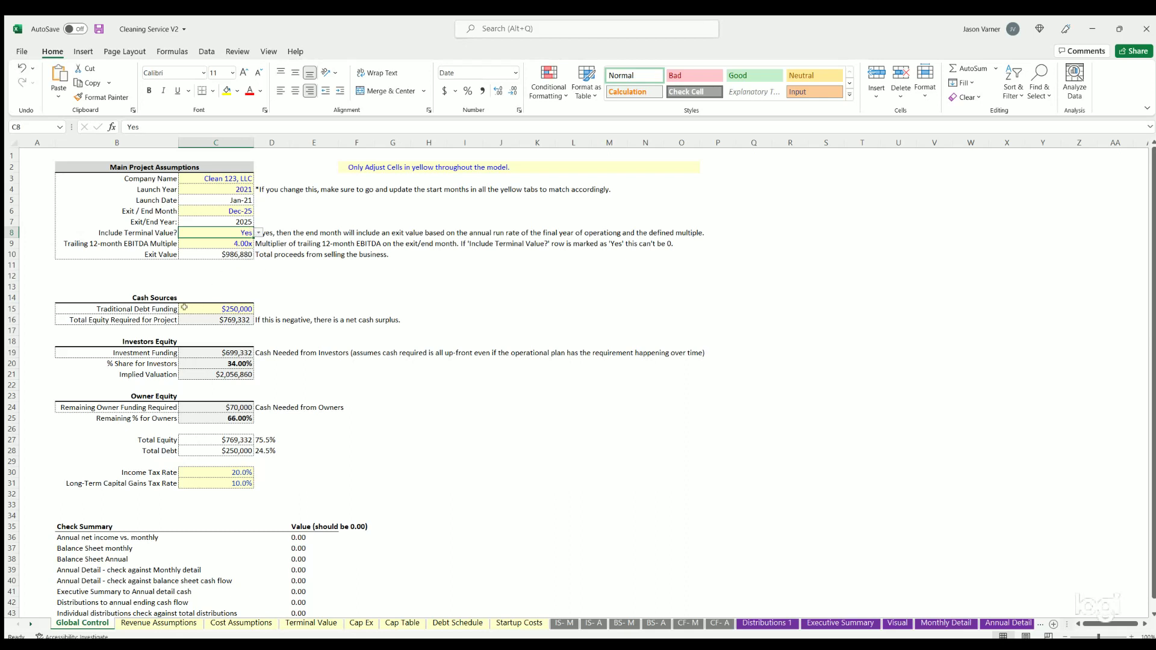
# Trace the $250,000 traditional debt funding to its monthly loan payments through row 71.
pyautogui.moveTo(149, 295); pyautogui.dragTo(241, 485)
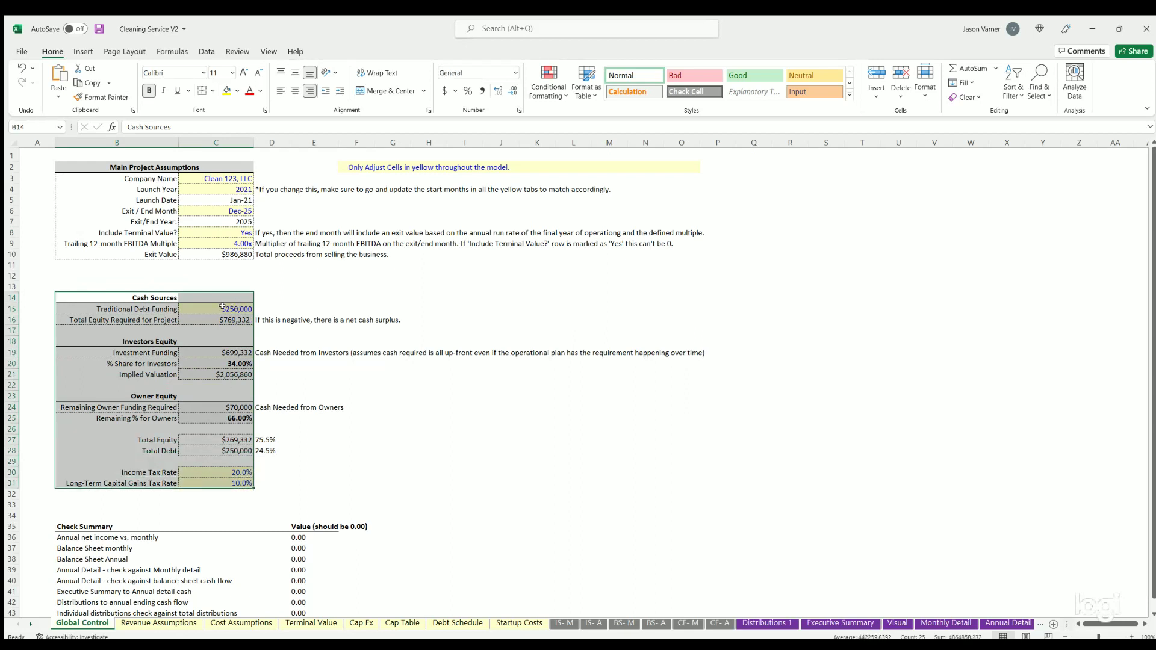
pyautogui.click(222, 306)
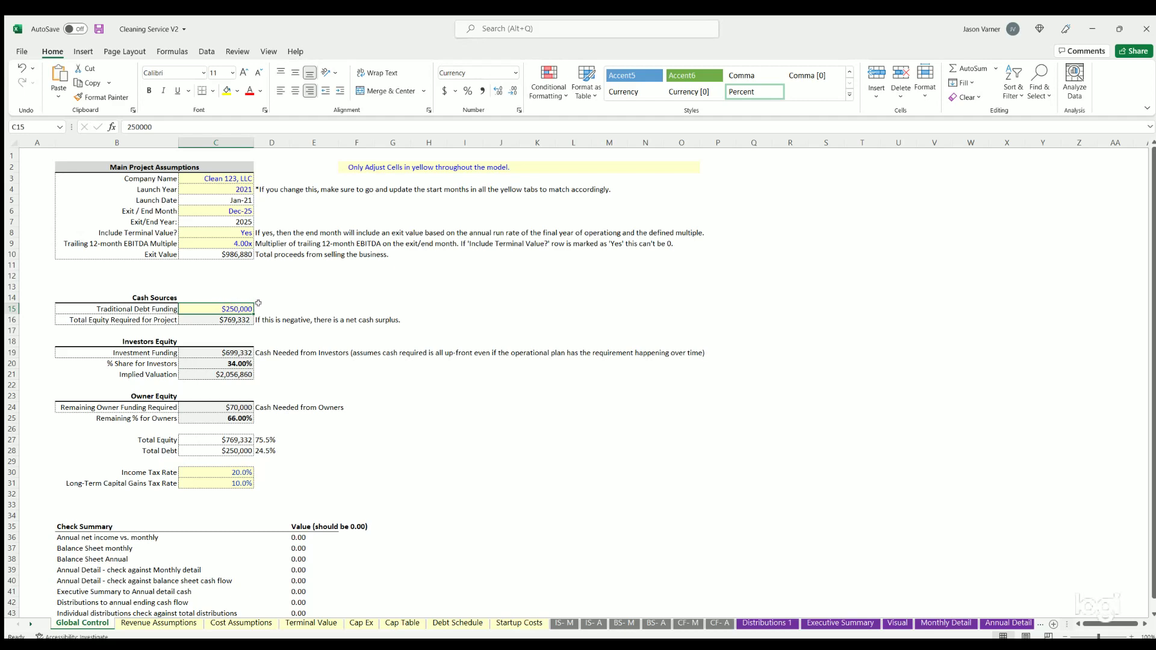
pyautogui.click(459, 624)
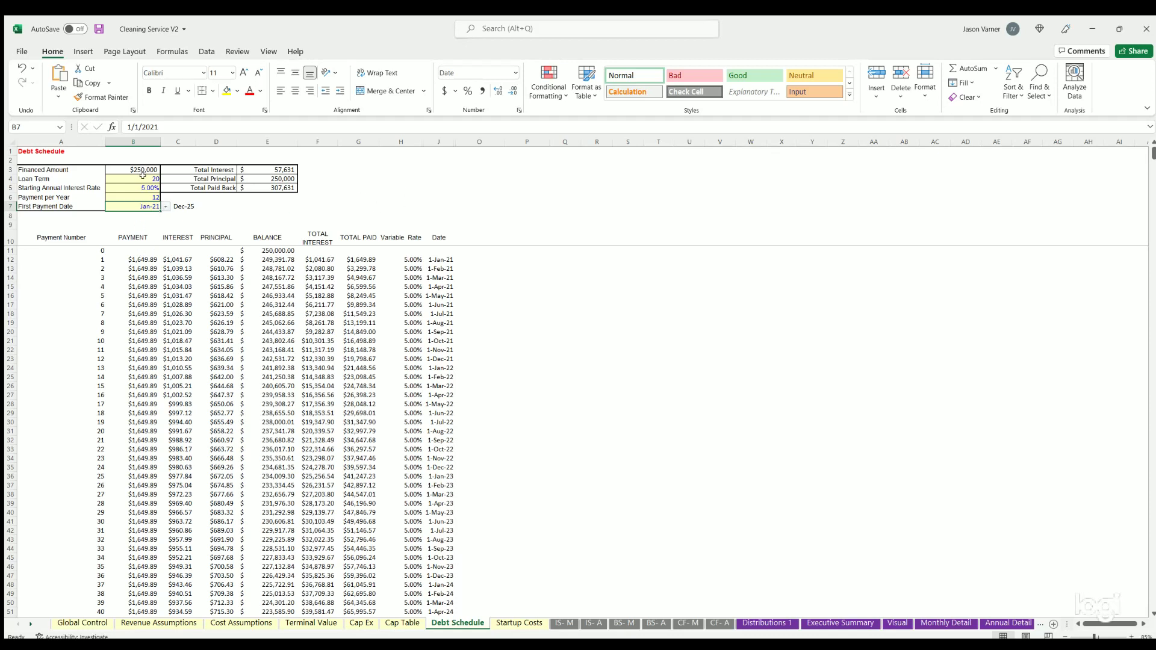
pyautogui.press('Up')
pyautogui.press('Up')
pyautogui.press('Up')
pyautogui.press('Up')
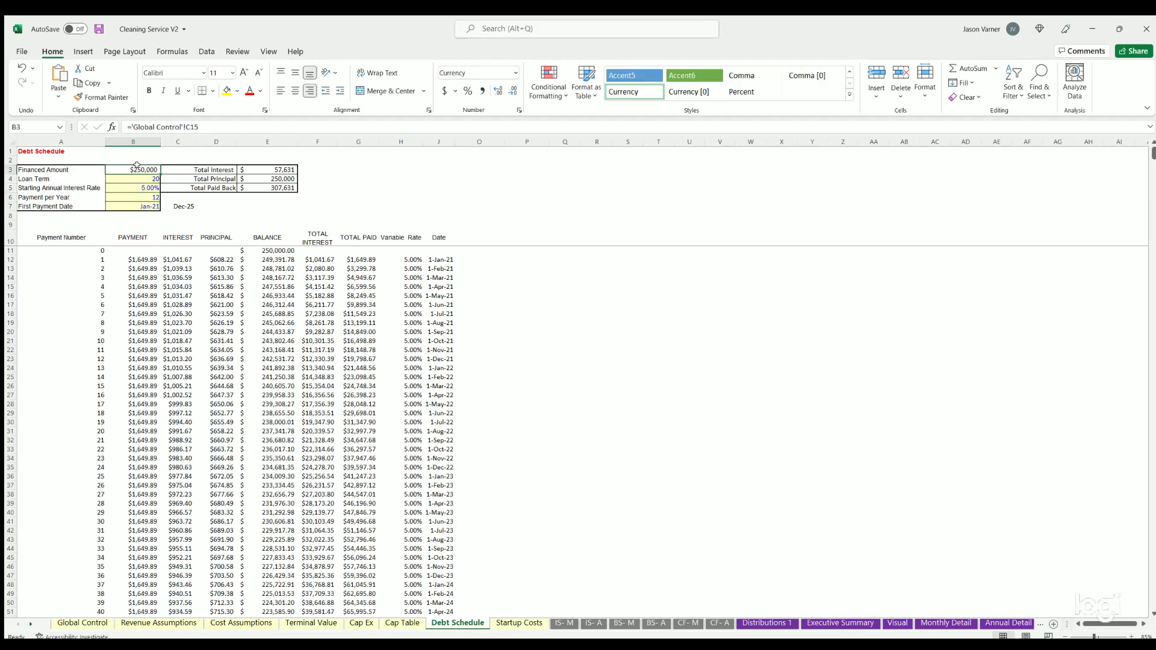
pyautogui.moveTo(140, 259); pyautogui.dragTo(140, 395)
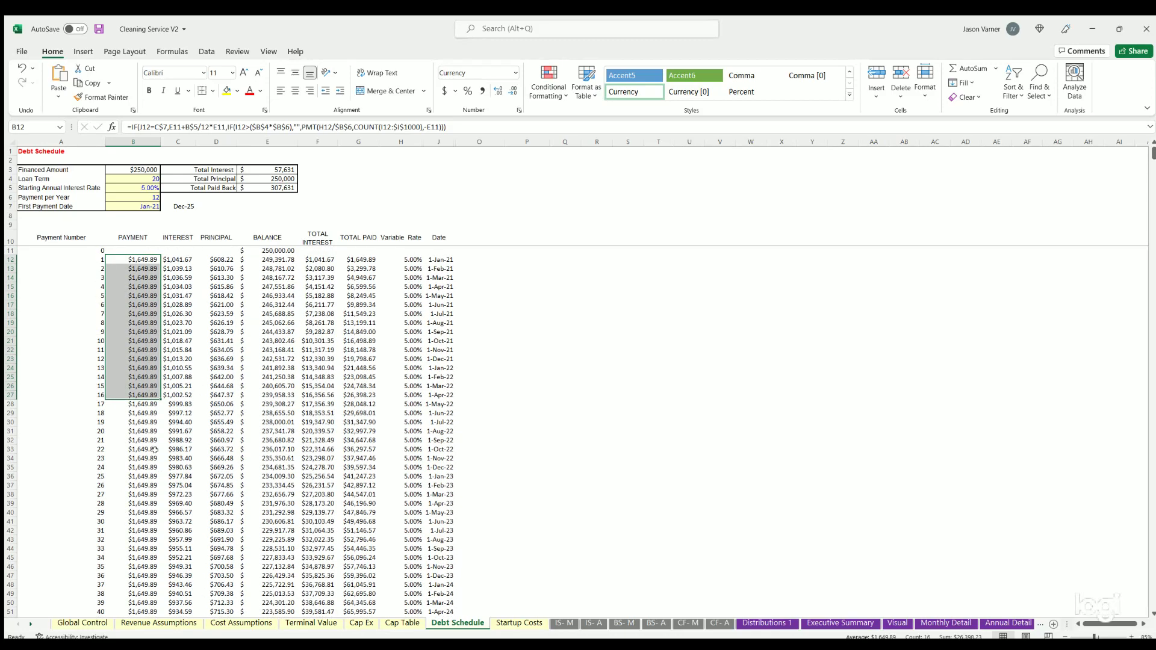
pyautogui.scroll(-11, 181, 434)
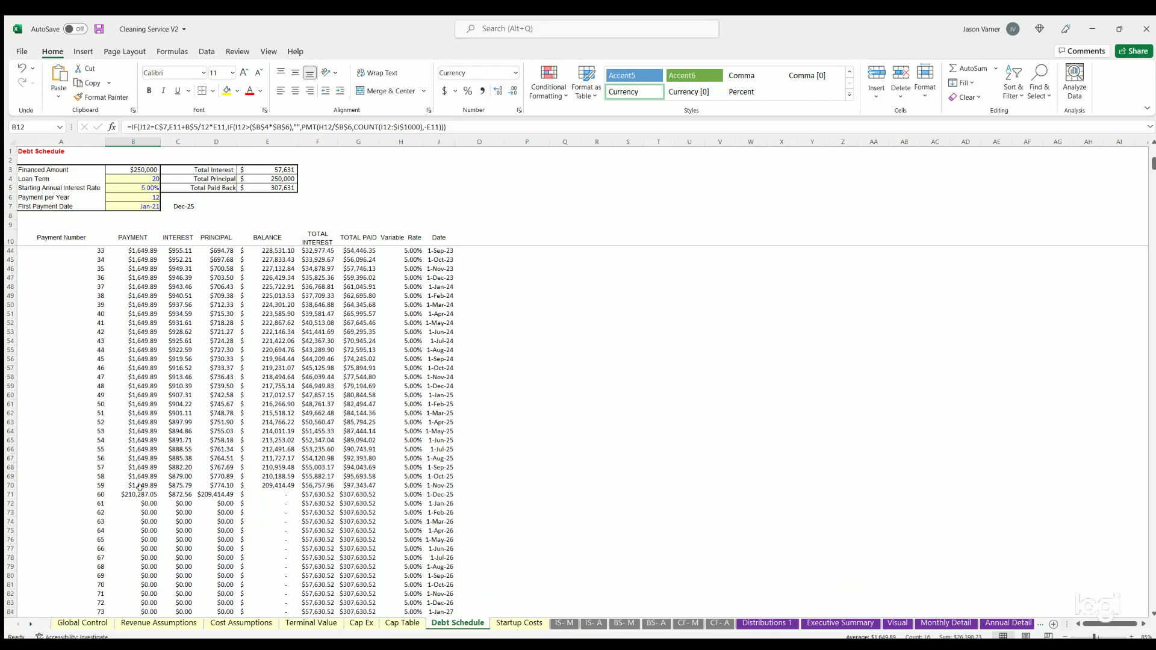
pyautogui.click(138, 494)
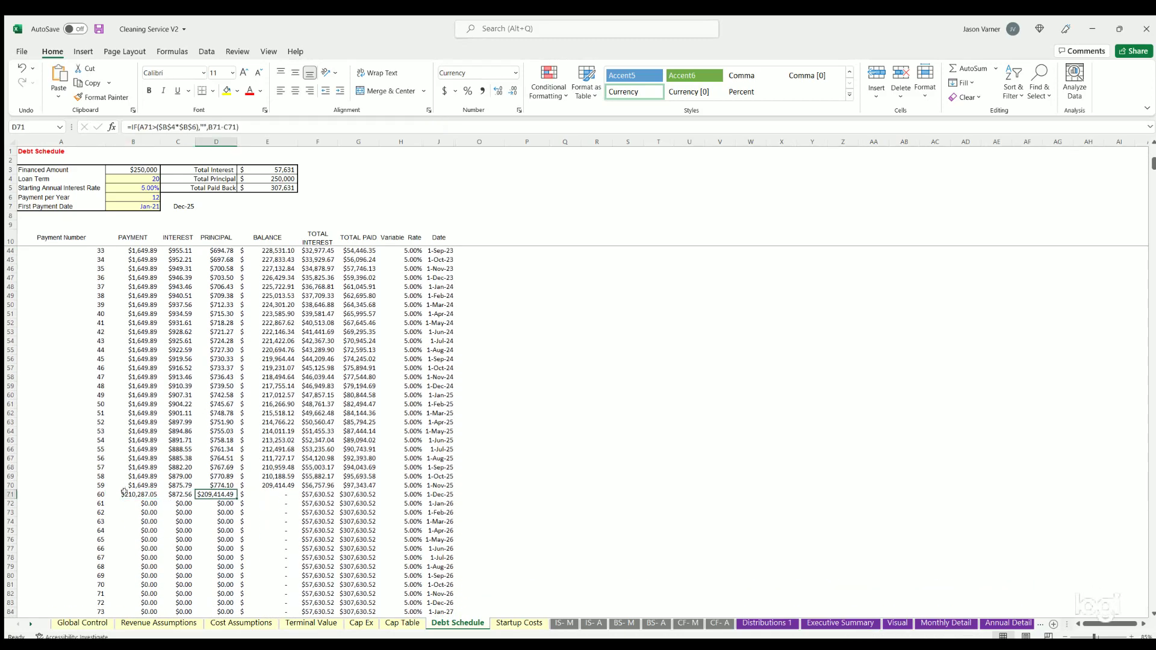
pyautogui.click(213, 493)
pyautogui.scroll(11, 199, 446)
pyautogui.click(83, 623)
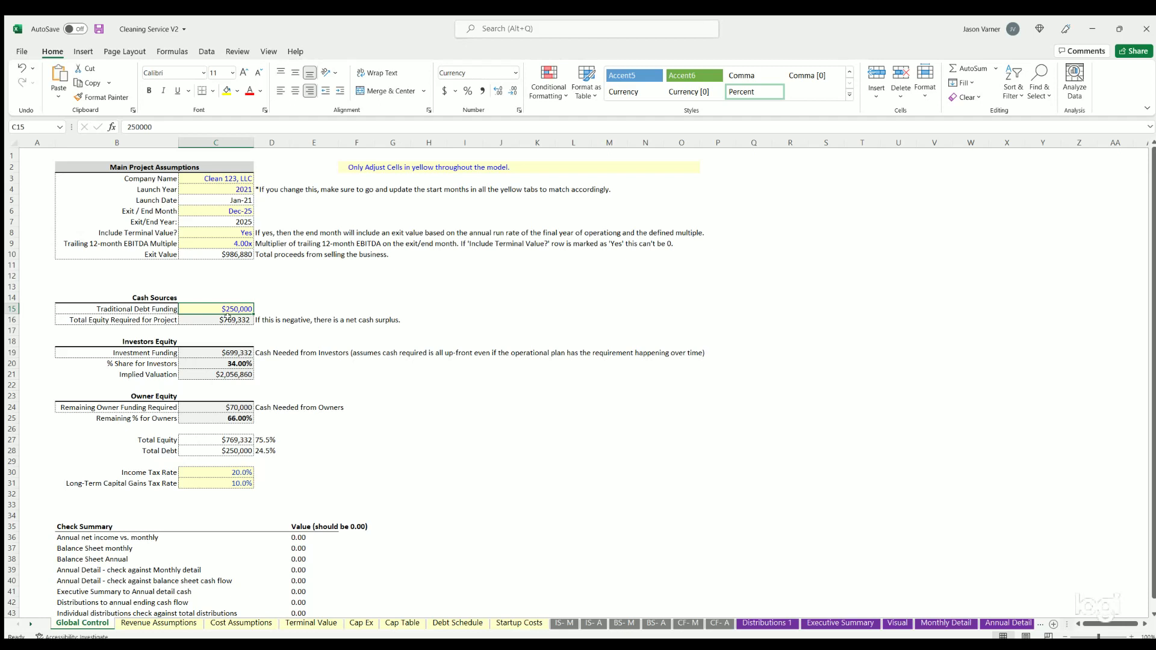
pyautogui.click(225, 318)
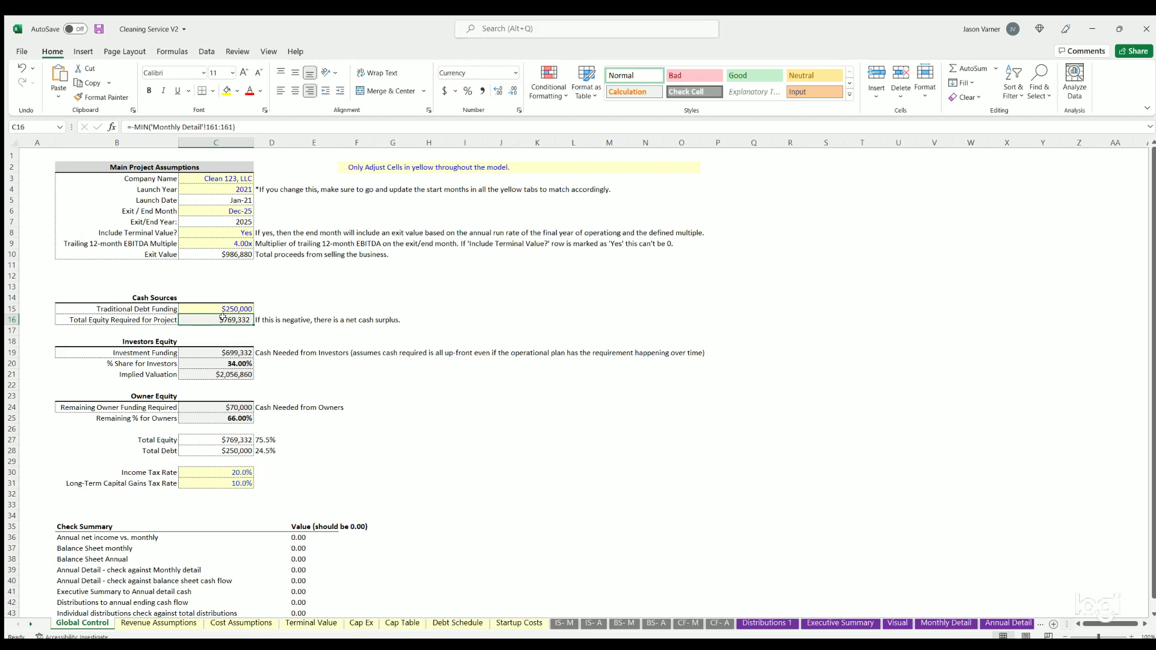
pyautogui.click(946, 623)
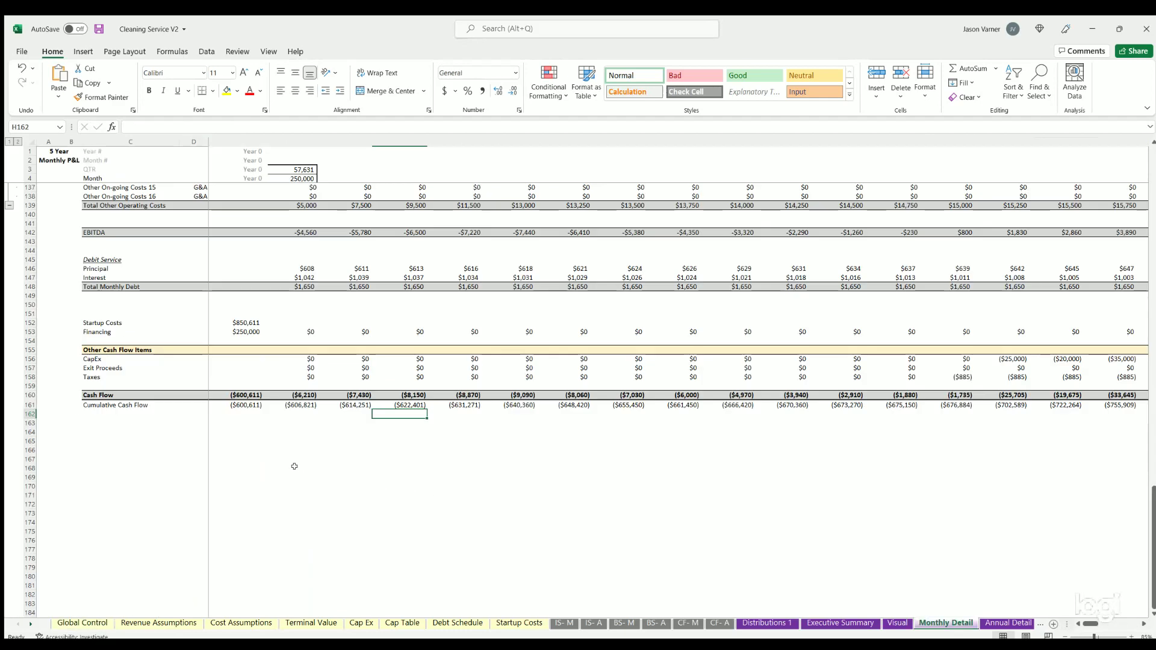
pyautogui.click(304, 395)
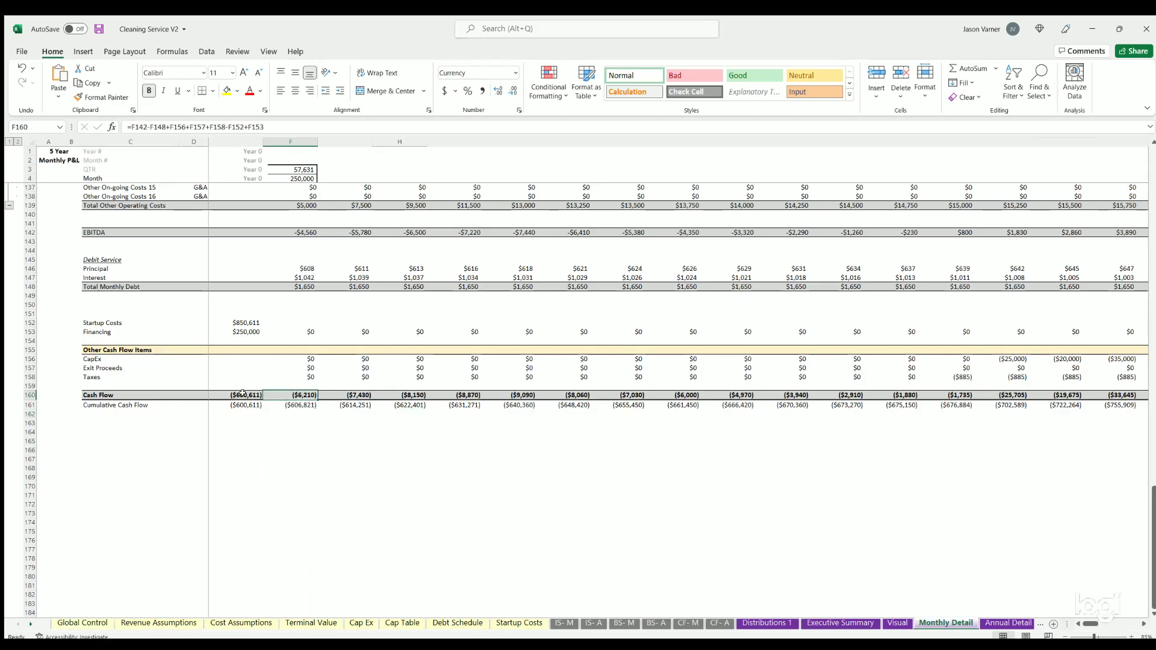
pyautogui.click(219, 392)
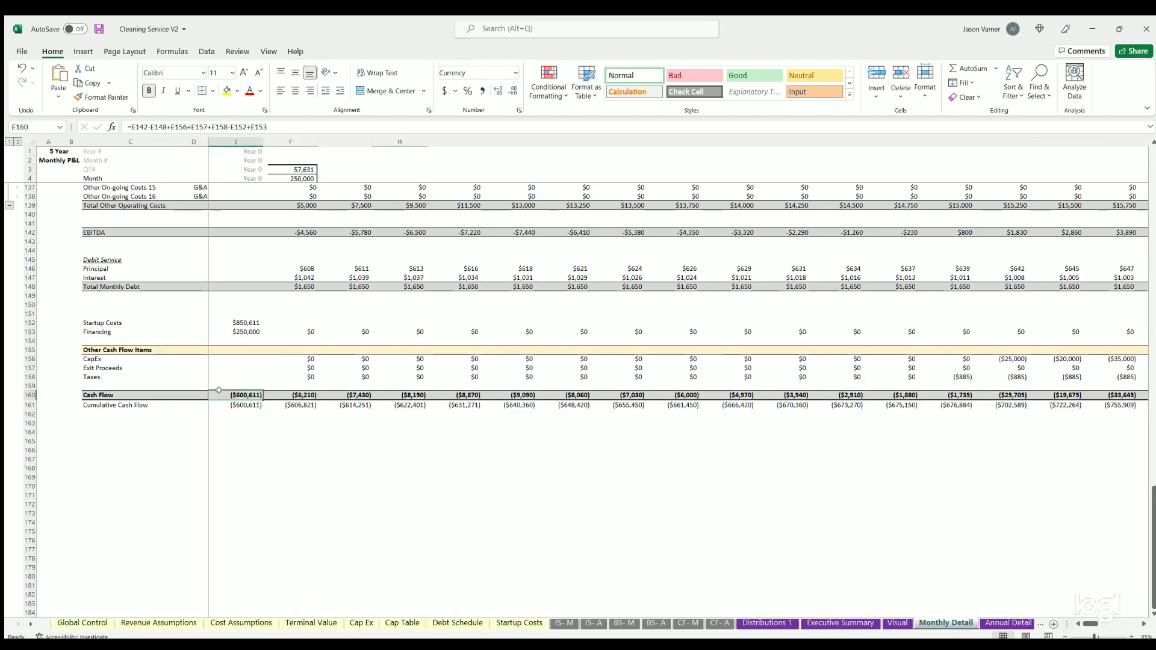
pyautogui.click(245, 326)
pyautogui.click(245, 334)
pyautogui.click(299, 395)
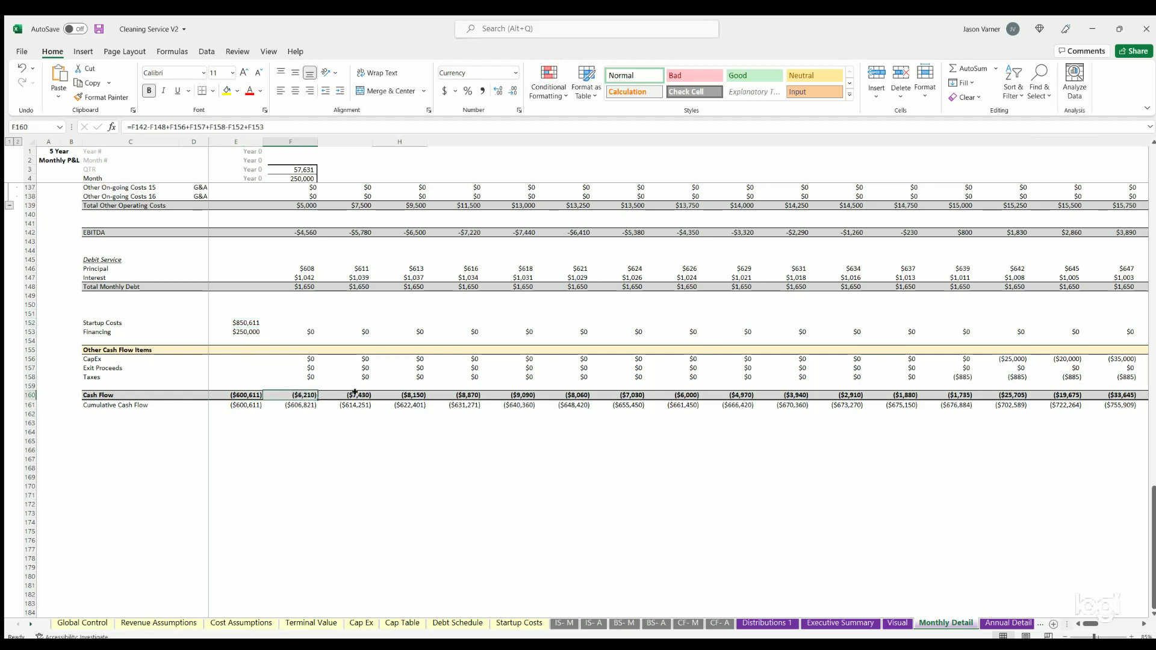
pyautogui.click(355, 394)
pyautogui.click(404, 391)
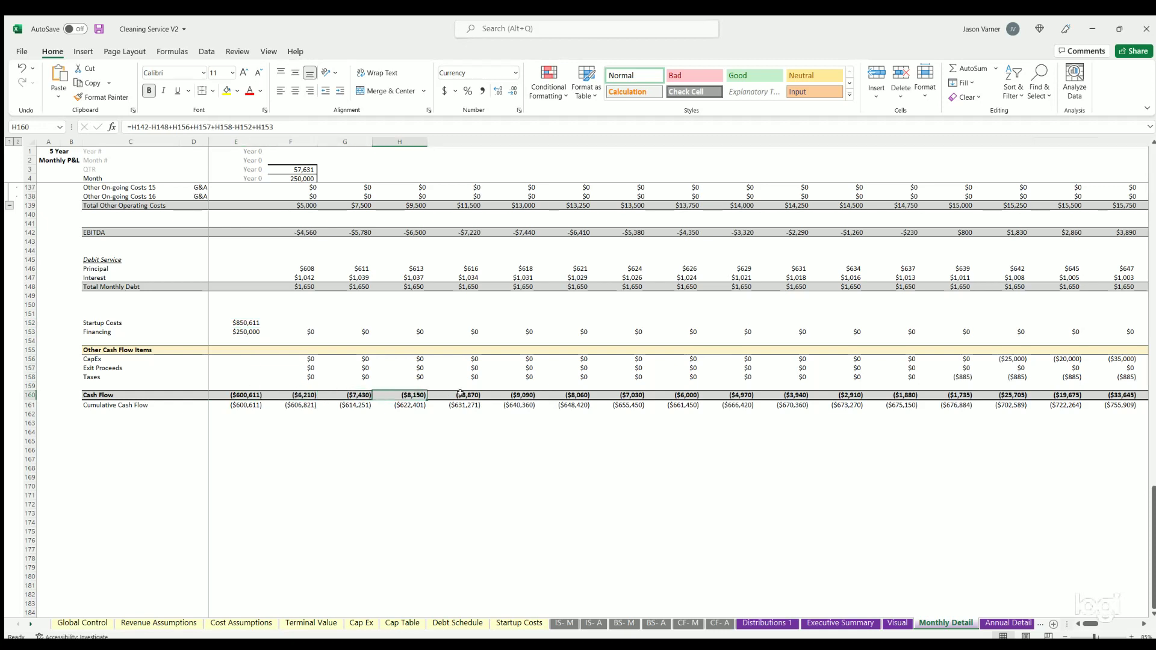
pyautogui.moveTo(1090, 624)
pyautogui.mouseDown()
pyautogui.moveTo(1111, 624)
pyautogui.moveTo(1077, 625)
pyautogui.mouseUp()
pyautogui.click(845, 396)
pyautogui.click(903, 396)
pyautogui.click(958, 396)
pyautogui.click(84, 623)
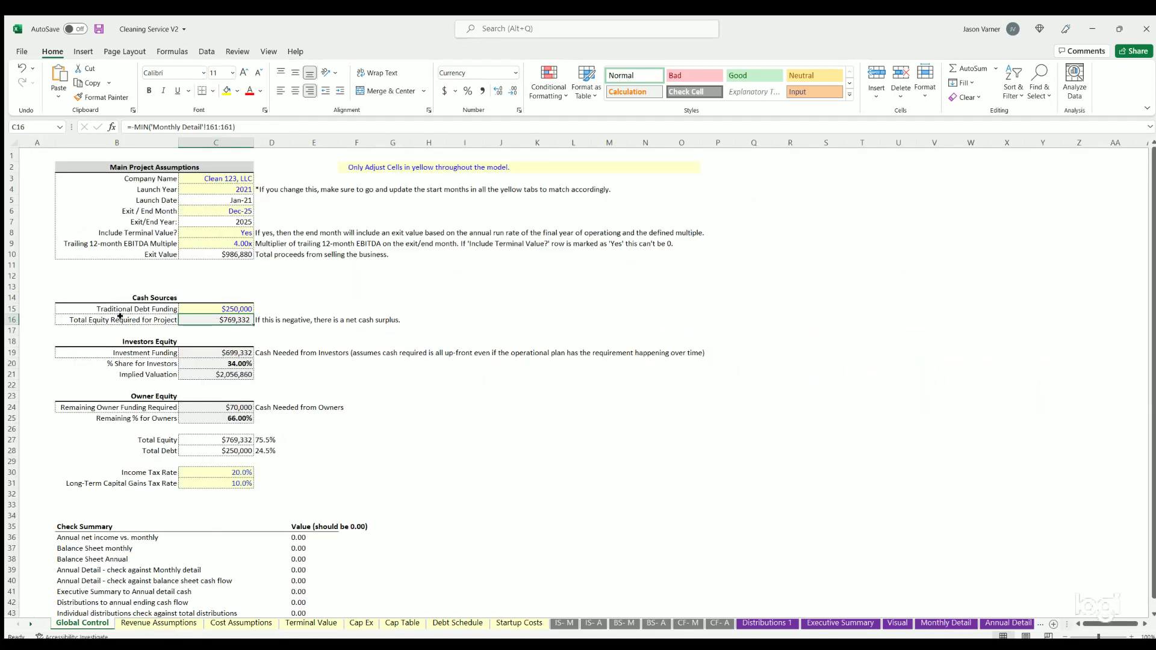
pyautogui.moveTo(120, 318); pyautogui.dragTo(206, 317)
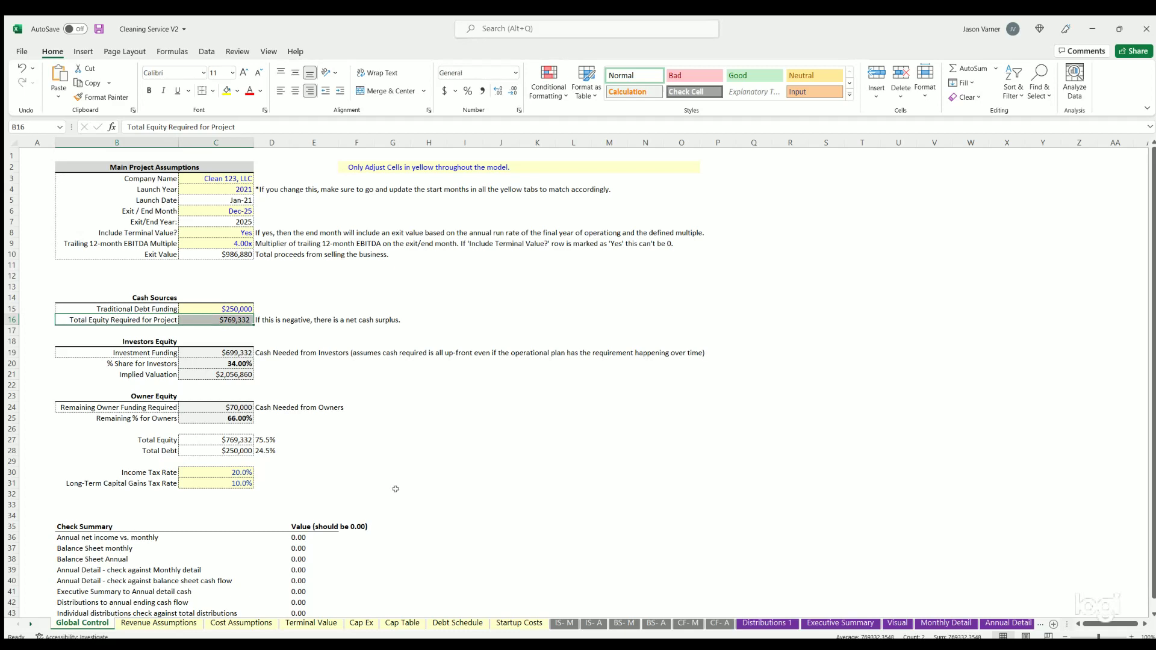
# Review the outside investors' contributed funds, common stock percentages and ownership share formula.
pyautogui.click(402, 624)
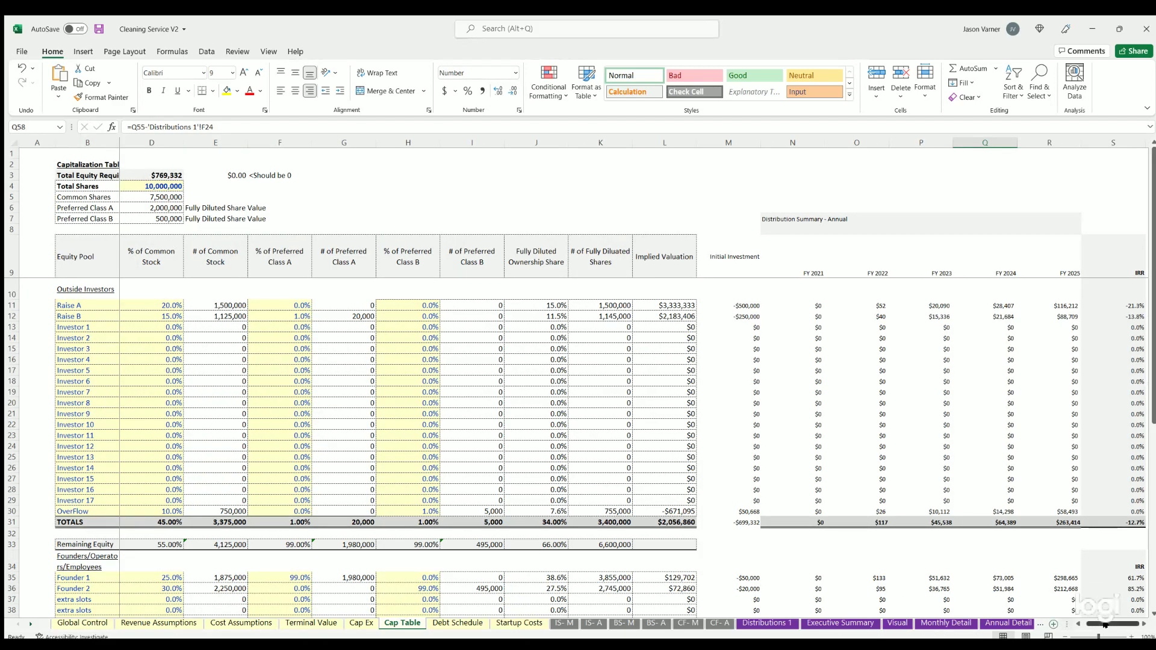
pyautogui.moveTo(1105, 626); pyautogui.dragTo(1099, 627)
pyautogui.click(222, 173)
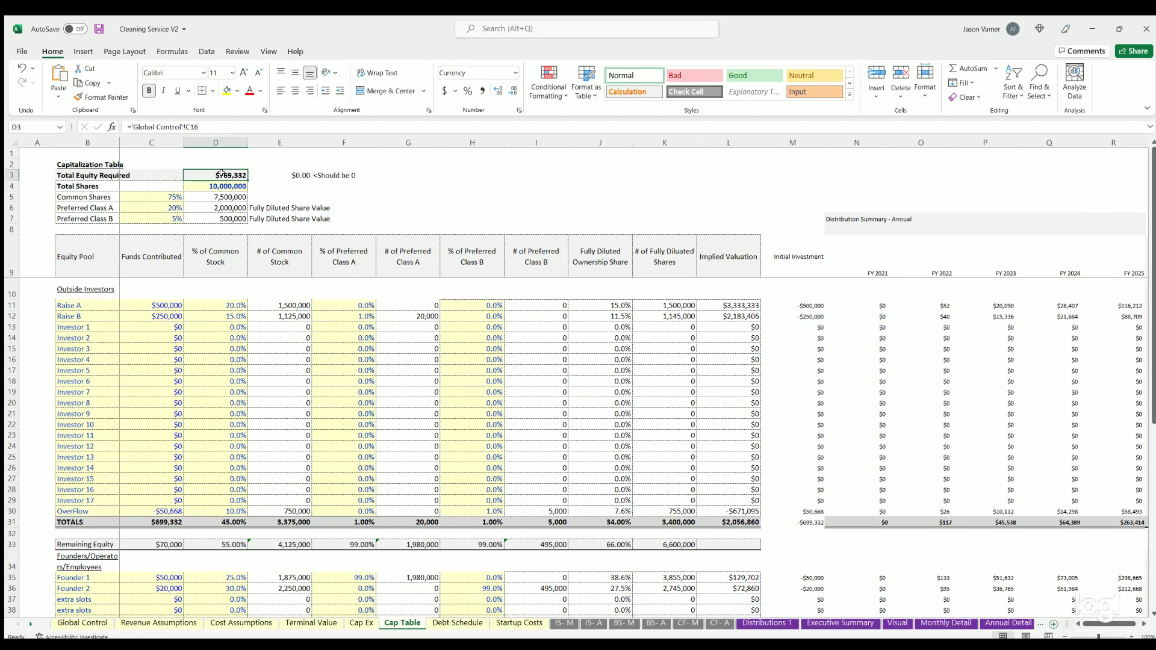
pyautogui.click(166, 196)
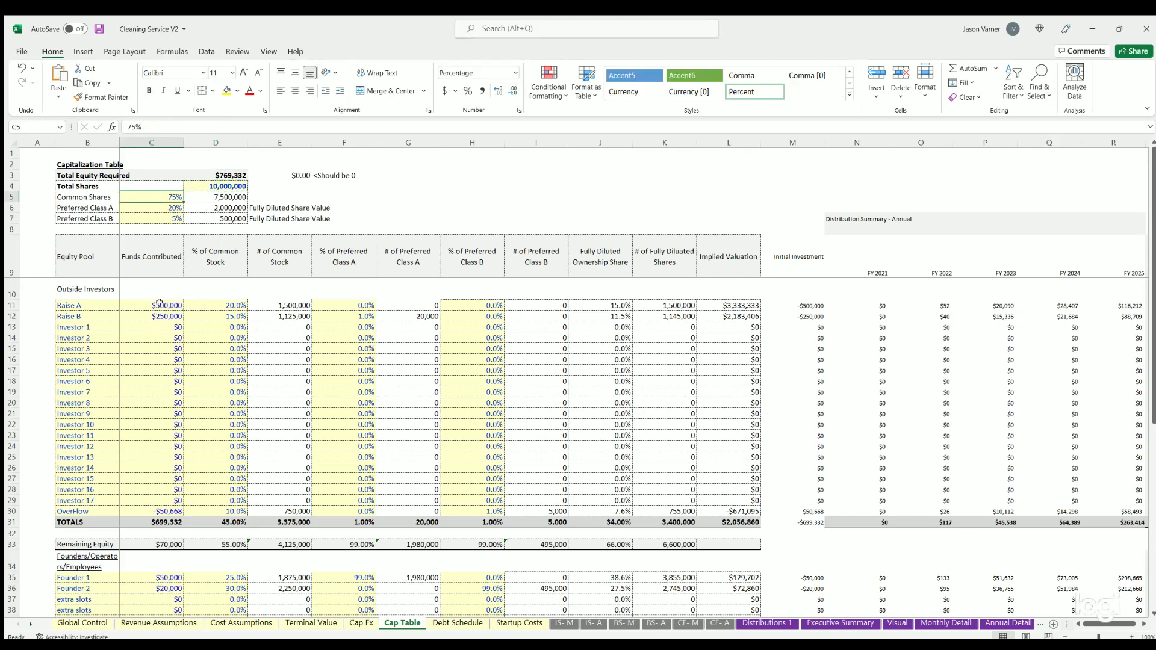
pyautogui.moveTo(159, 302); pyautogui.dragTo(161, 511)
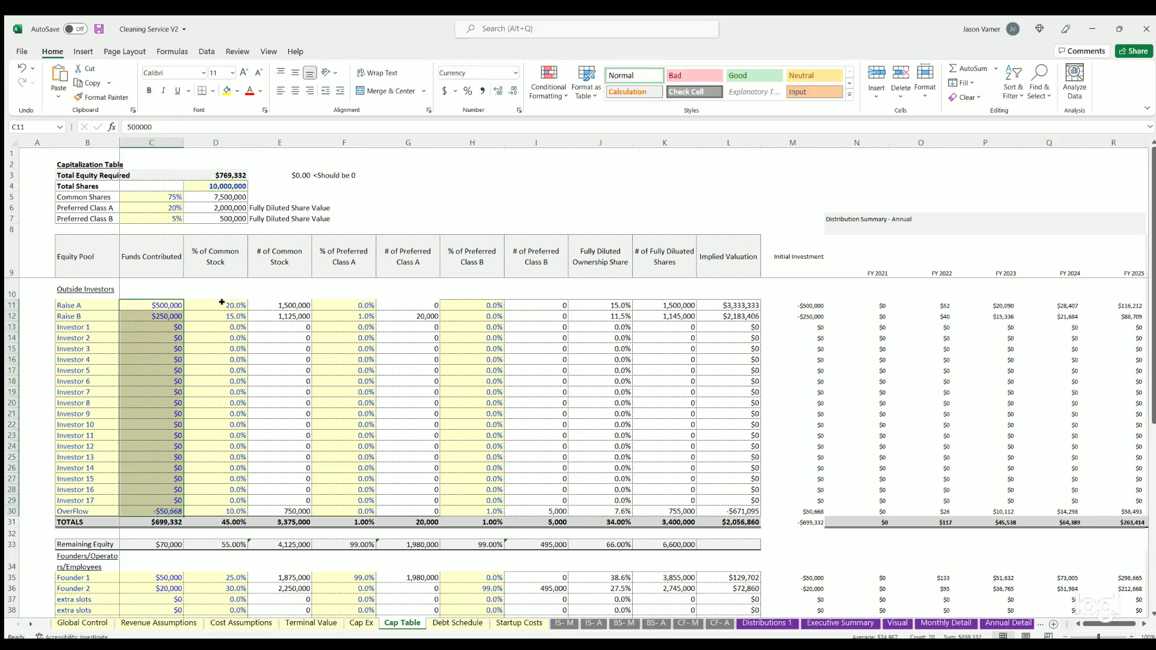
pyautogui.moveTo(222, 303); pyautogui.dragTo(222, 446)
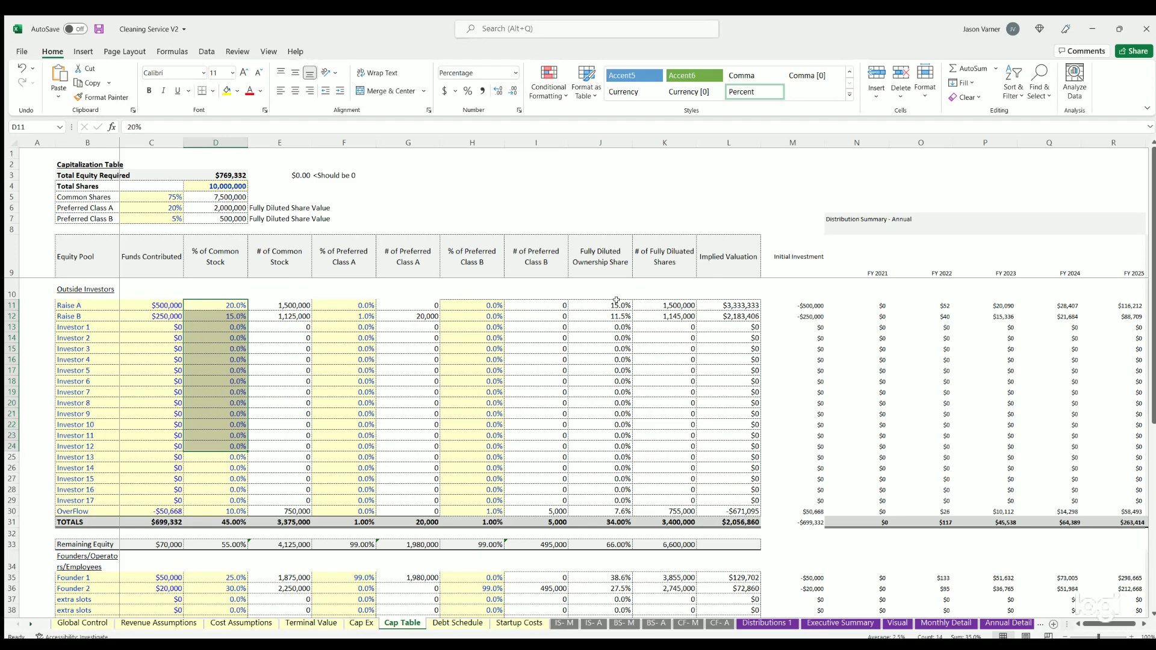
pyautogui.click(617, 303)
# Point out the Raise A investor, Founder 1 and Founder 2 rows and extra founder slots.
pyautogui.scroll(-7, 361, 421)
pyautogui.scroll(7, 125, 311)
pyautogui.moveTo(83, 302); pyautogui.dragTo(92, 471)
pyautogui.scroll(-7, 91, 407)
pyautogui.click(88, 326)
pyautogui.scroll(7, 94, 312)
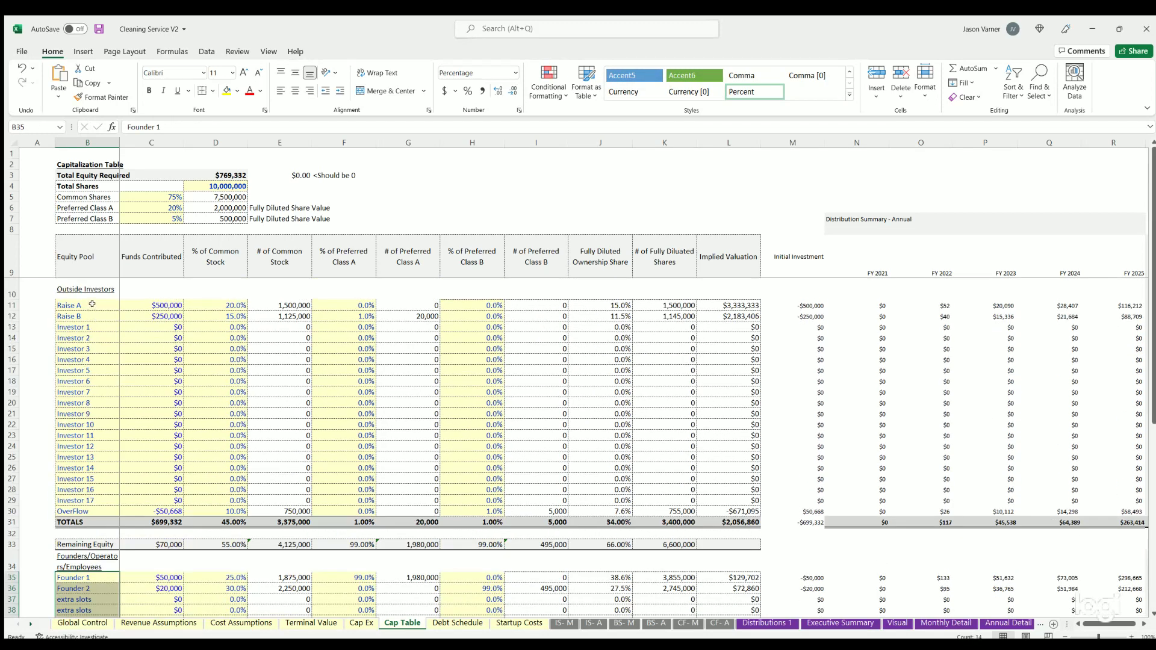
pyautogui.click(91, 305)
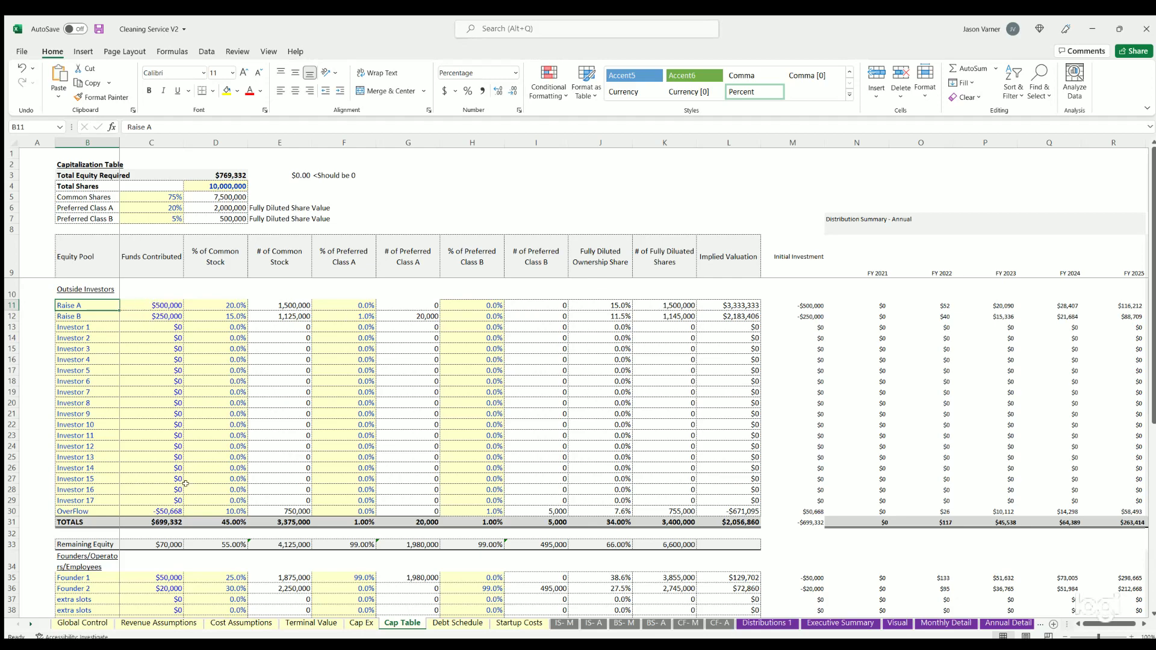
pyautogui.scroll(-7, 185, 484)
pyautogui.click(85, 339)
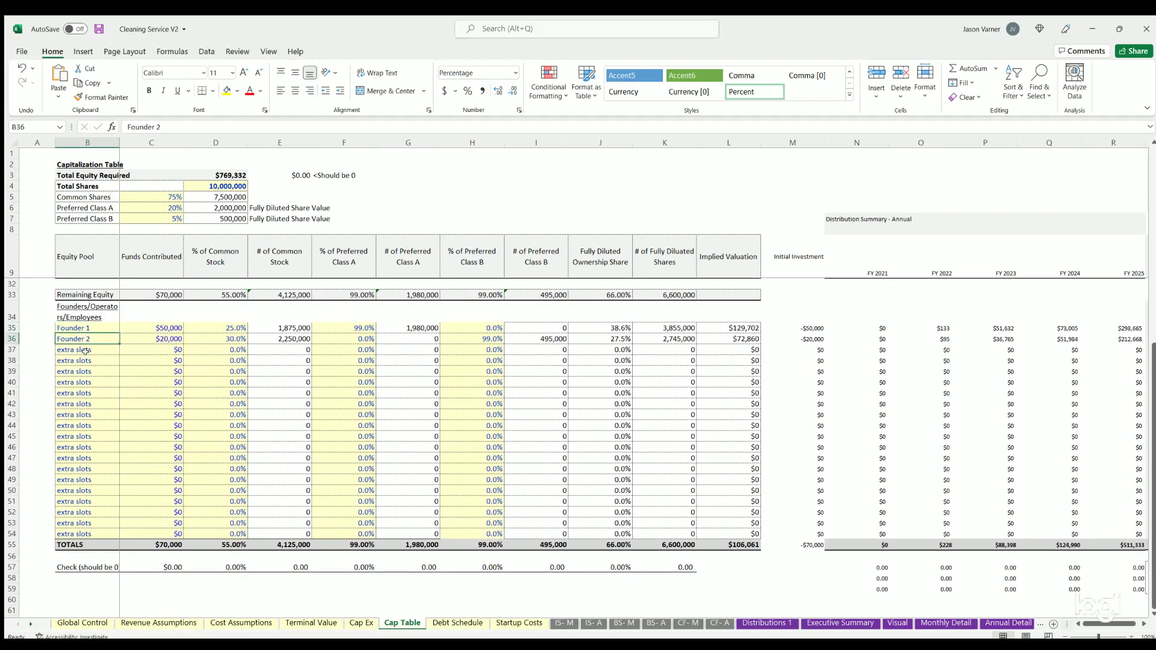
pyautogui.click(81, 398)
pyautogui.click(86, 327)
pyautogui.hscroll(1, 1105, 632)
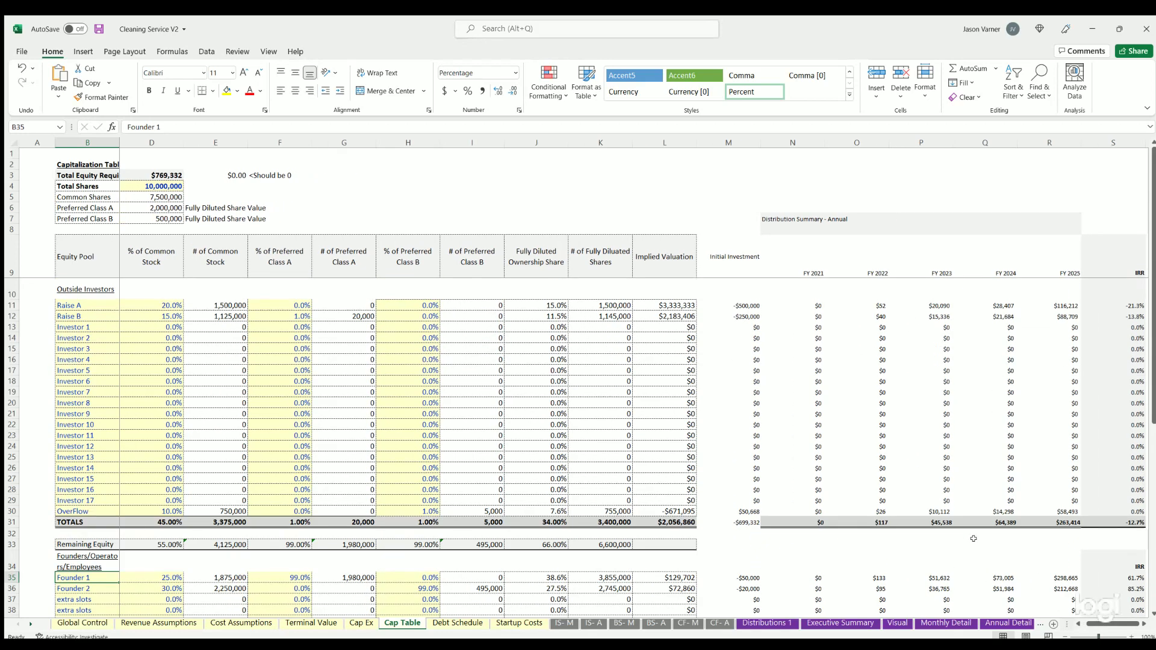
pyautogui.scroll(7, 867, 331)
pyautogui.moveTo(736, 302); pyautogui.dragTo(733, 414)
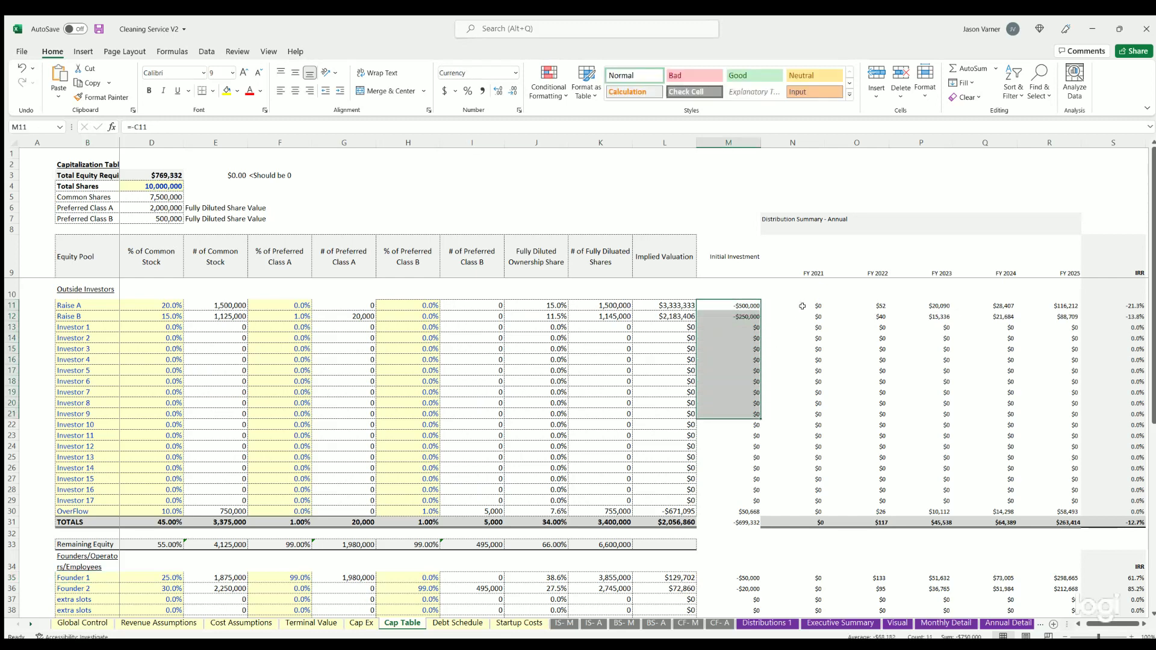
pyautogui.moveTo(802, 305); pyautogui.dragTo(1075, 405)
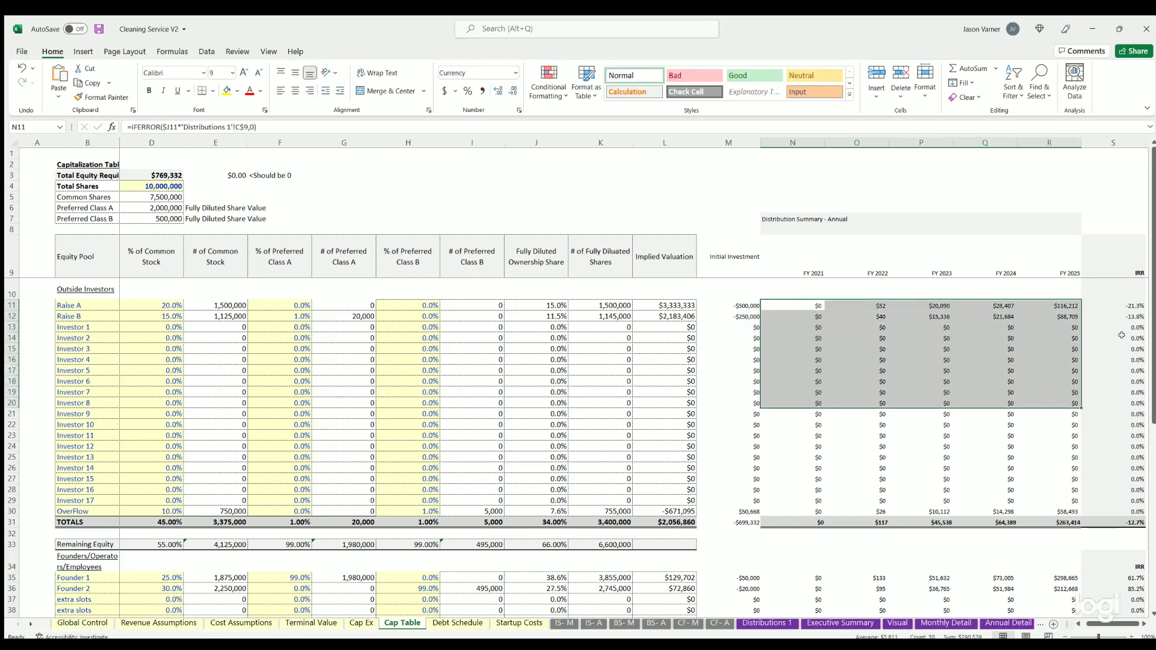
pyautogui.click(1132, 304)
pyautogui.click(1129, 521)
pyautogui.scroll(-3, 1111, 509)
pyautogui.scroll(-4, 1111, 517)
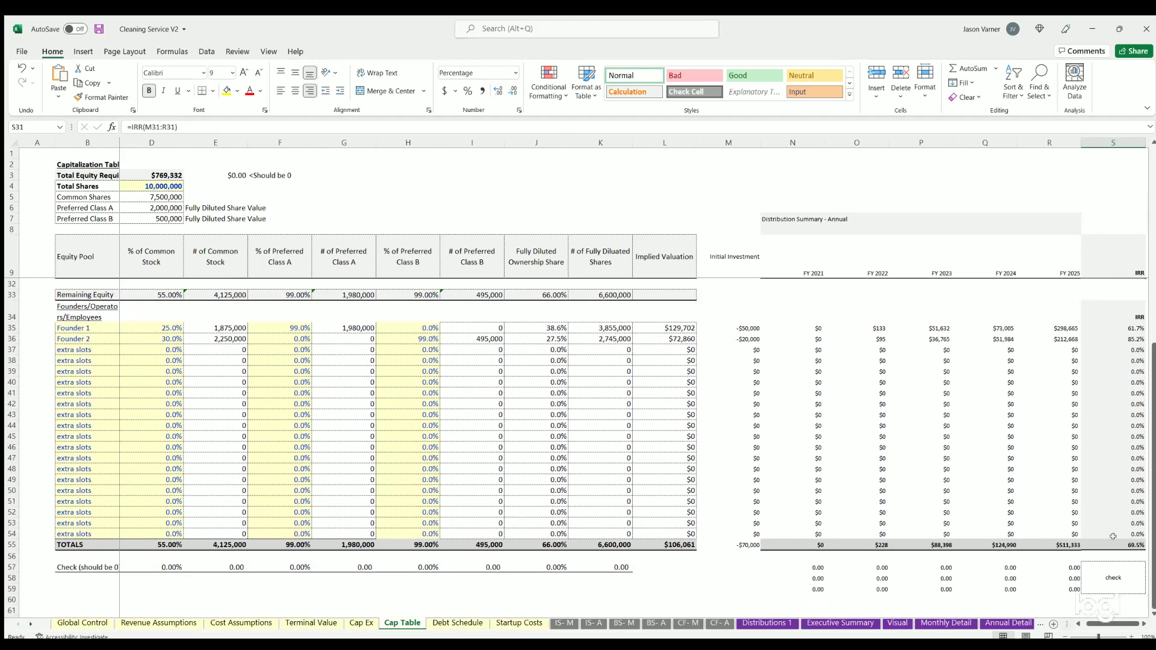
pyautogui.click(1119, 330)
pyautogui.click(1119, 336)
pyautogui.moveTo(1106, 618); pyautogui.dragTo(1098, 620)
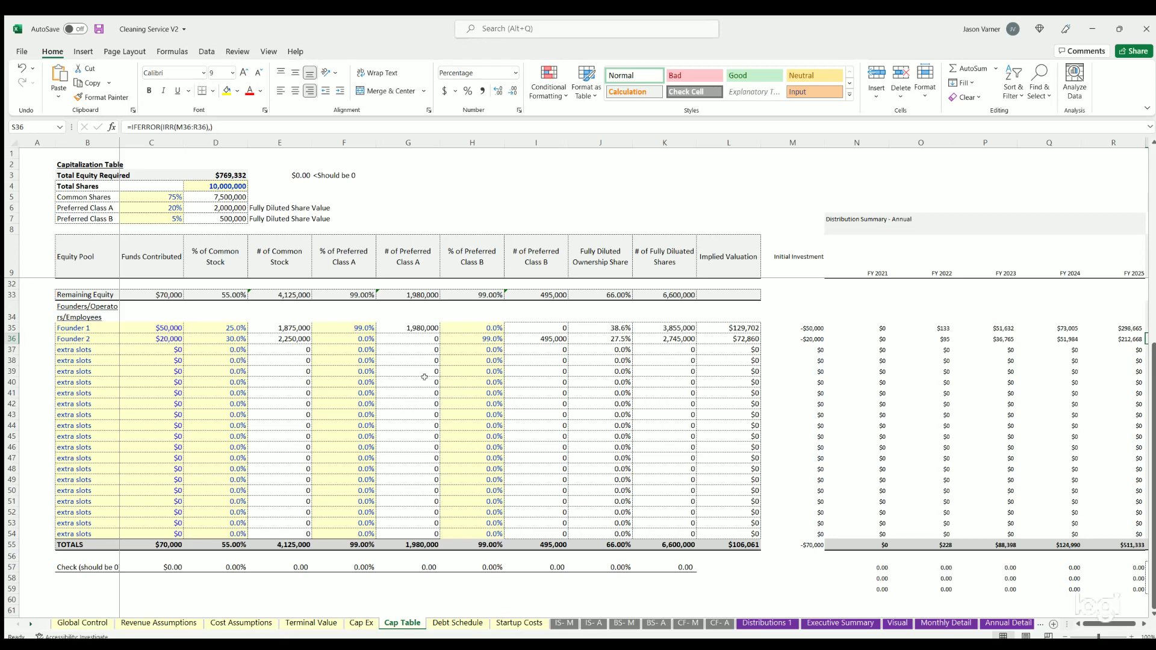
pyautogui.click(482, 360)
pyautogui.click(349, 360)
pyautogui.click(217, 360)
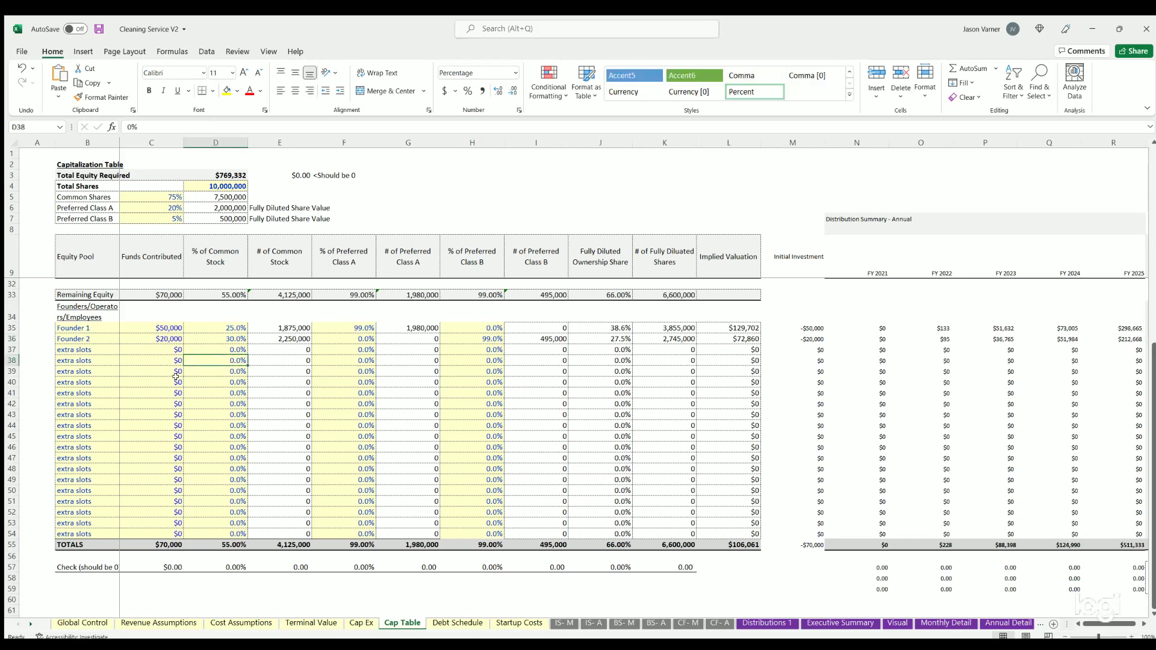
pyautogui.scroll(7, 168, 402)
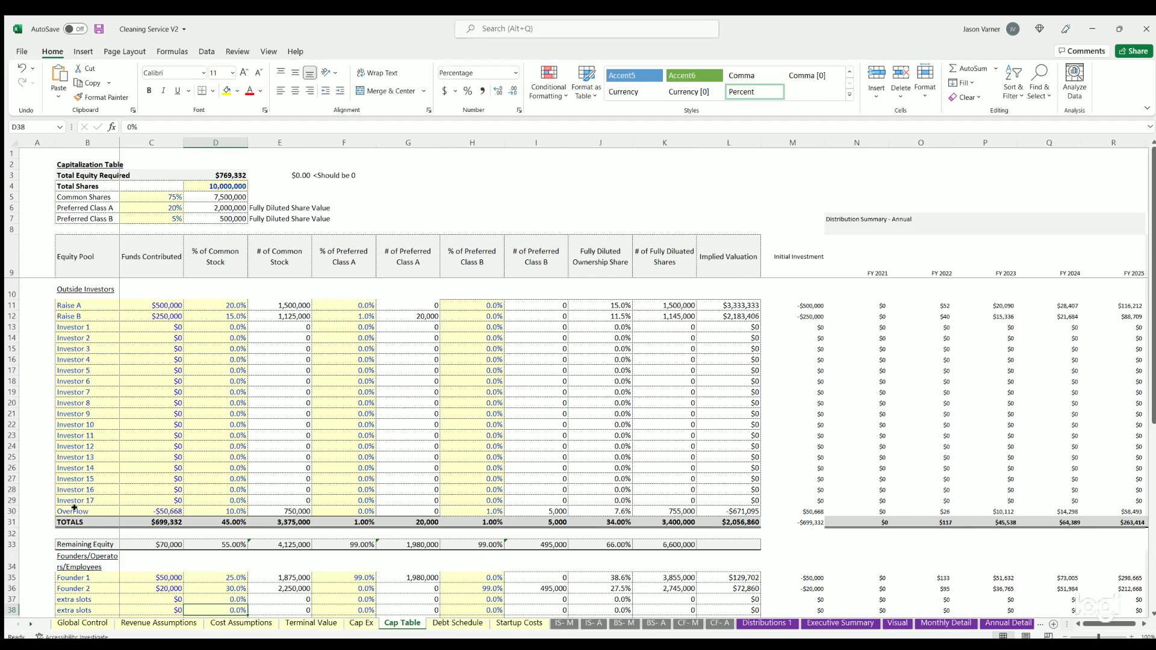
pyautogui.moveTo(74, 507); pyautogui.dragTo(346, 510)
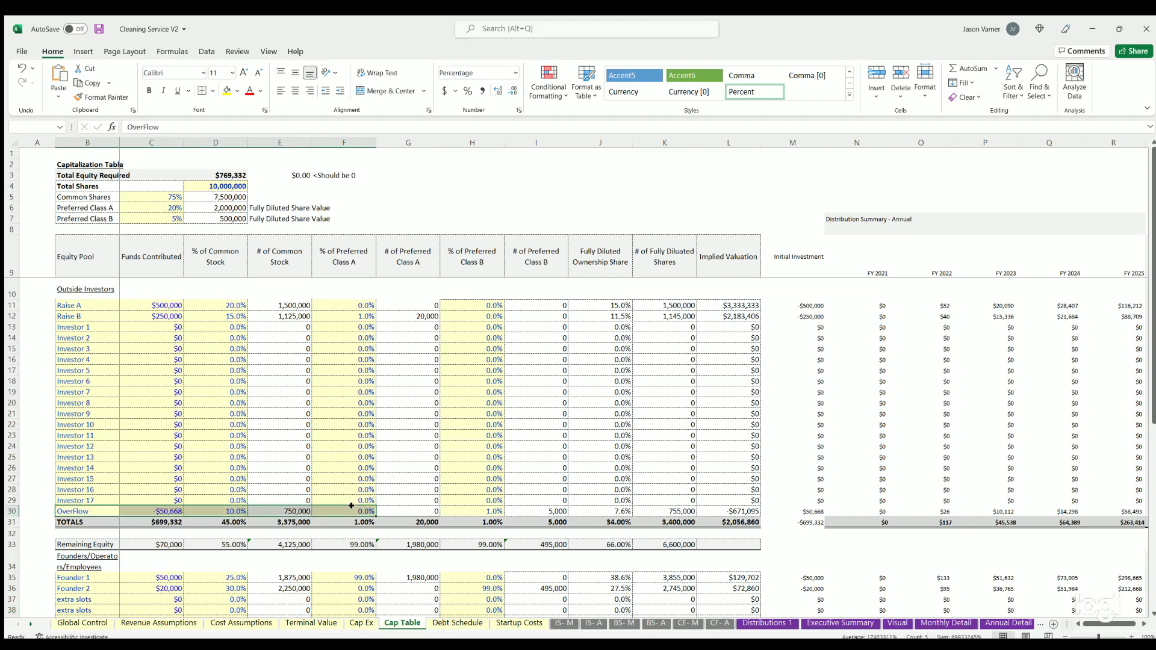
pyautogui.click(156, 510)
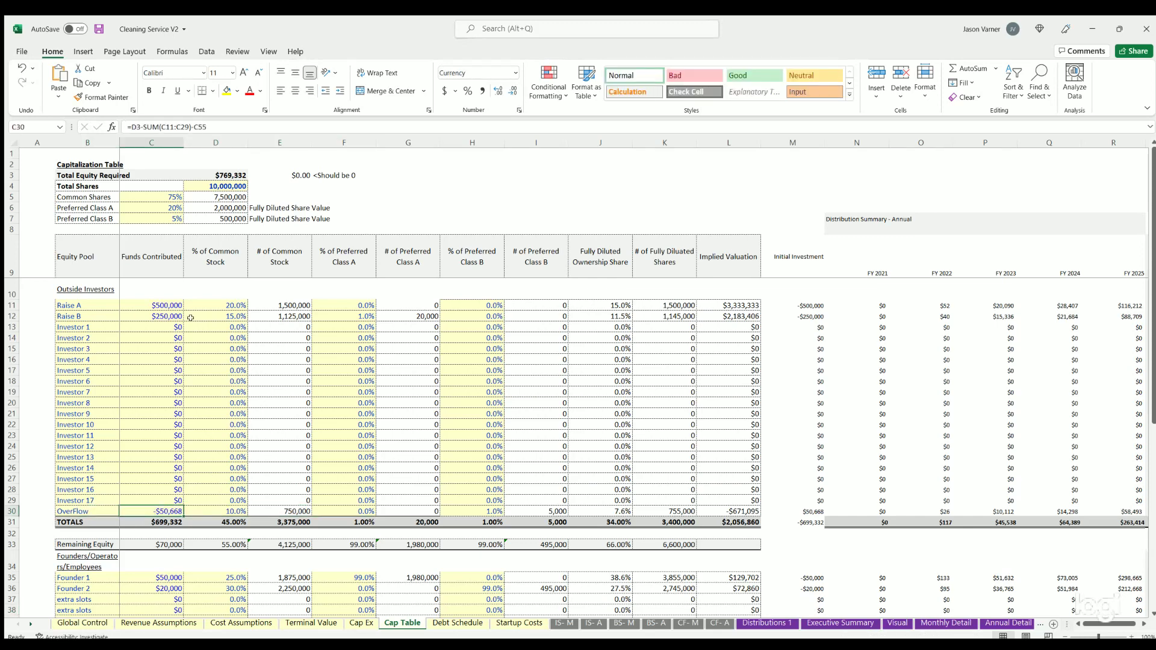
pyautogui.hotkey('ctrl', 'Up')
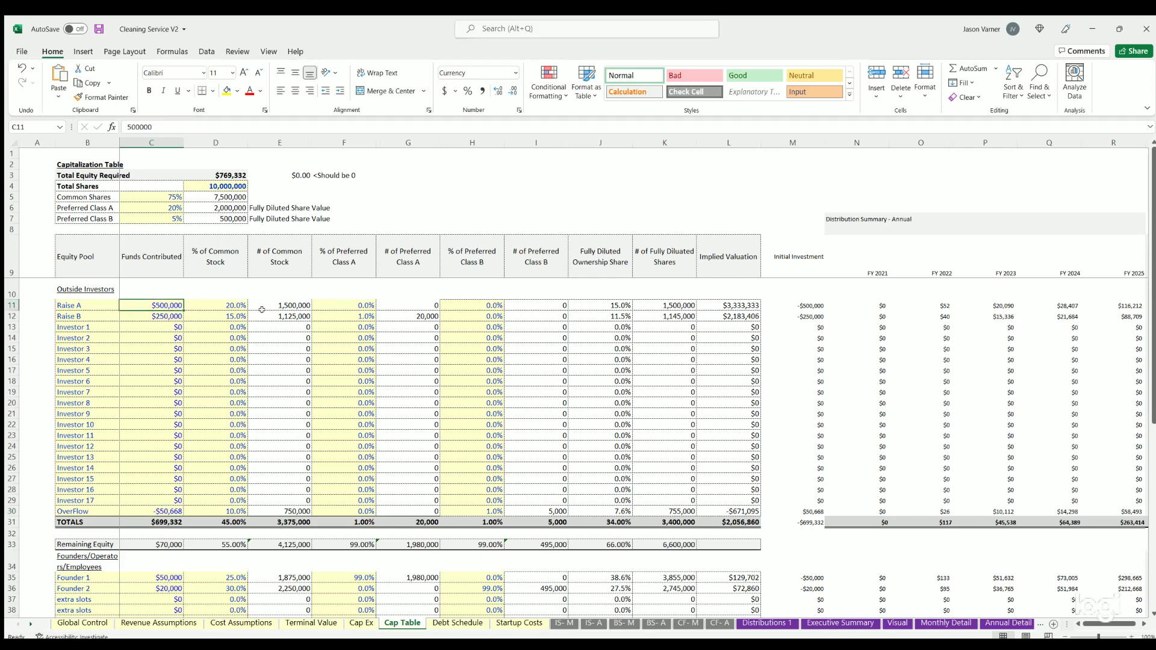
pyautogui.write('200,000')
pyautogui.press('Return')
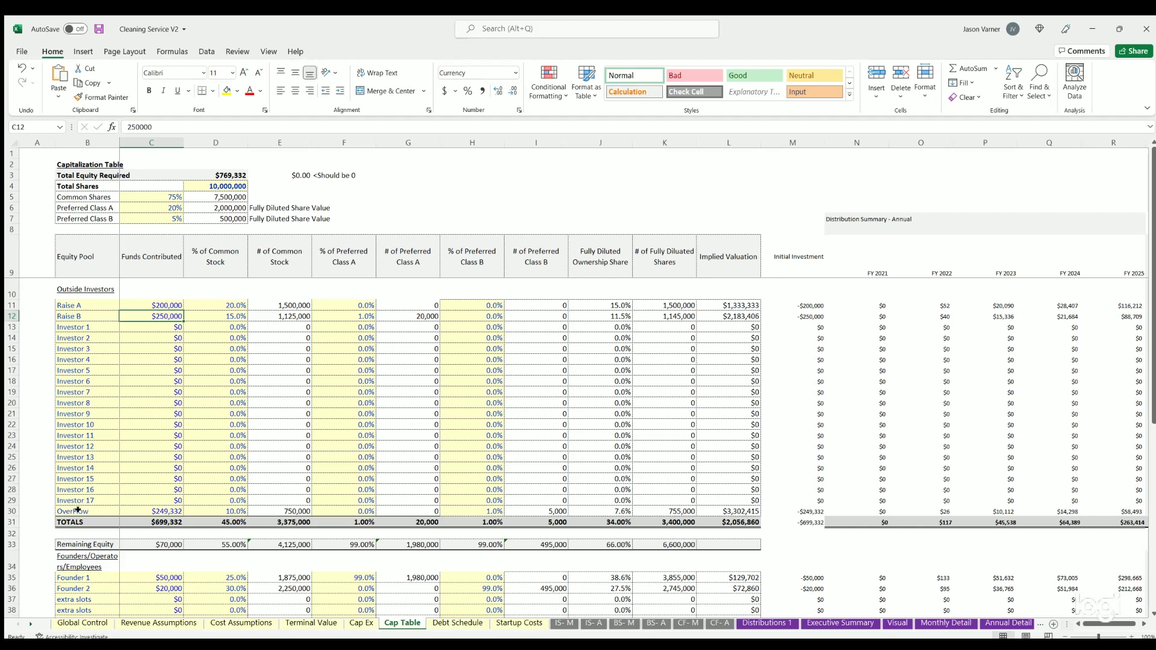
pyautogui.moveTo(79, 511); pyautogui.dragTo(214, 511)
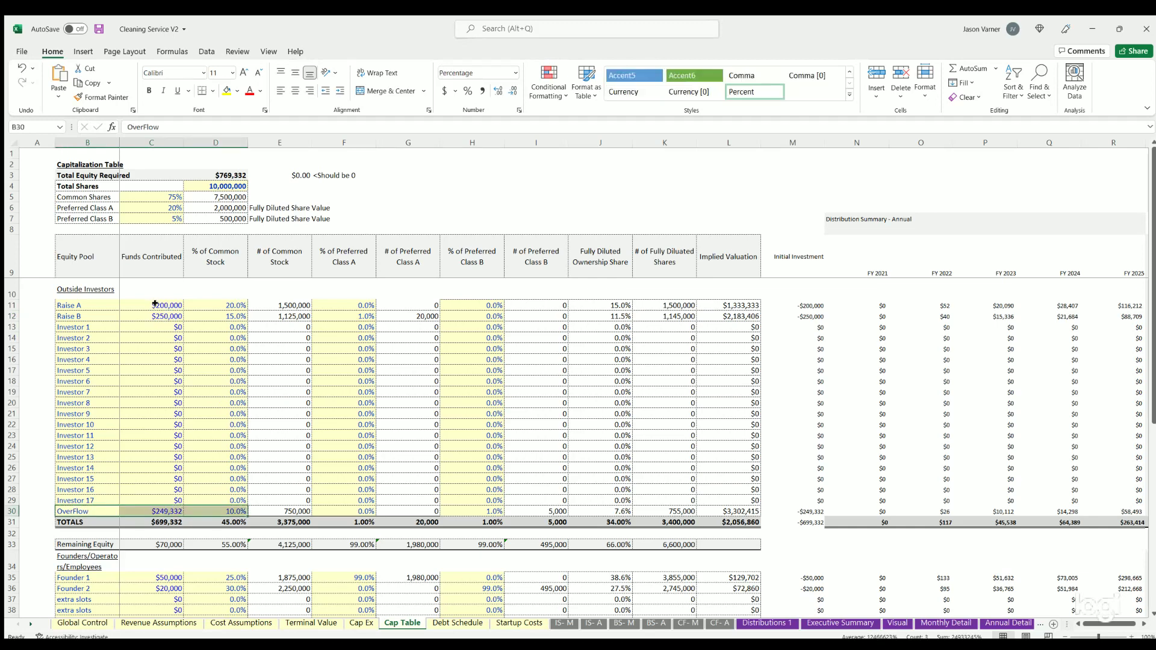
pyautogui.moveTo(155, 304); pyautogui.dragTo(161, 501)
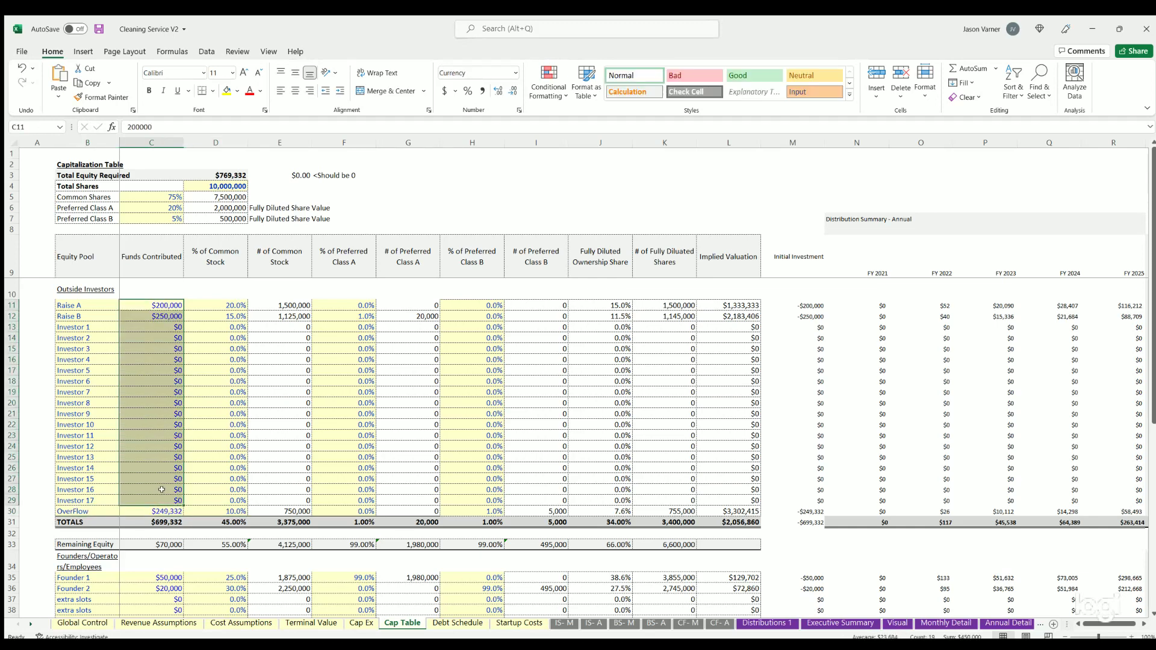
pyautogui.scroll(-7, 161, 483)
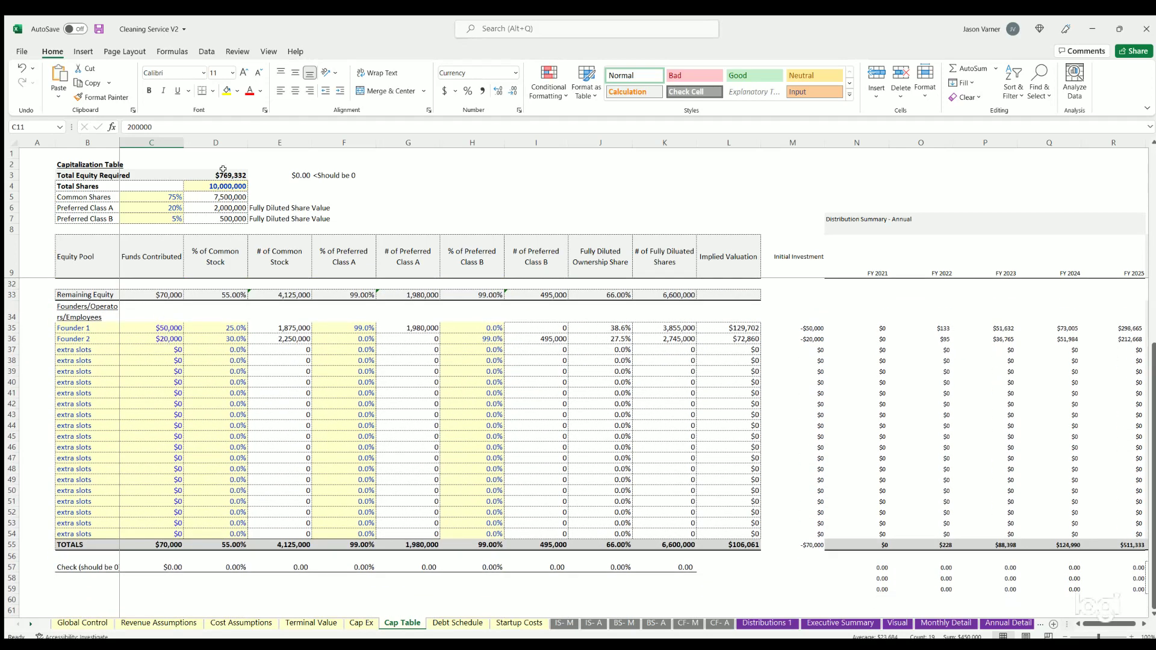
pyautogui.scroll(4, 162, 433)
pyautogui.click(163, 381)
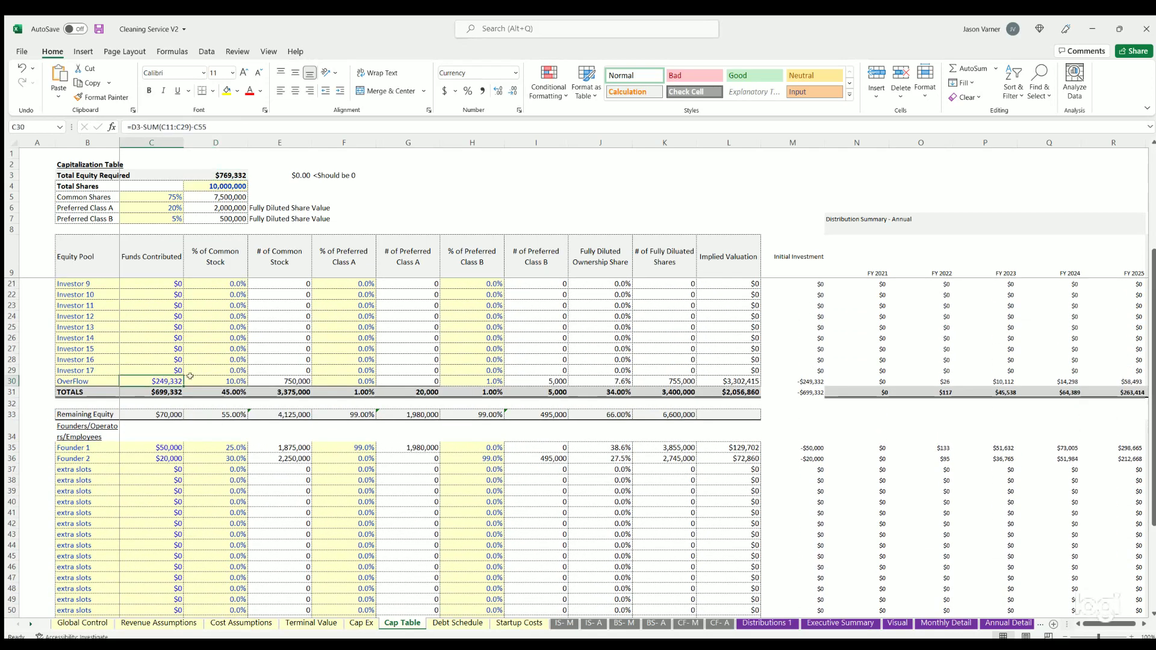
pyautogui.click(218, 377)
pyautogui.scroll(4, 218, 385)
# Highlight the two tax rate inputs, including the Long-Term Capital Gains Tax Rate, on Global Control.
pyautogui.click(78, 622)
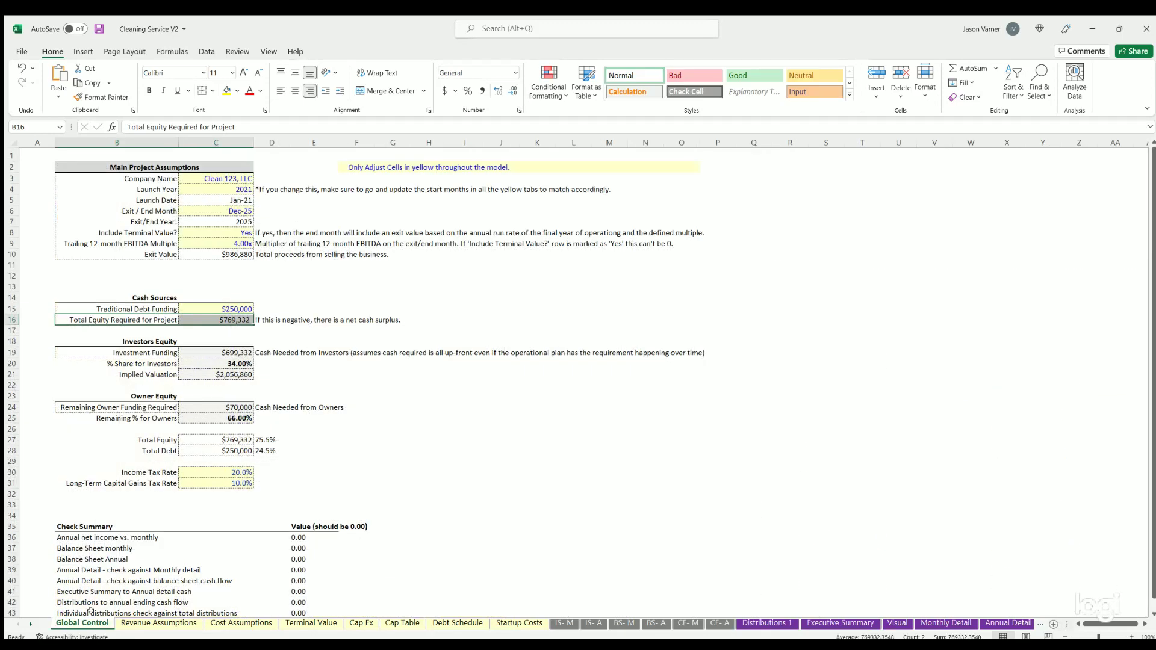
pyautogui.moveTo(224, 468); pyautogui.dragTo(151, 482)
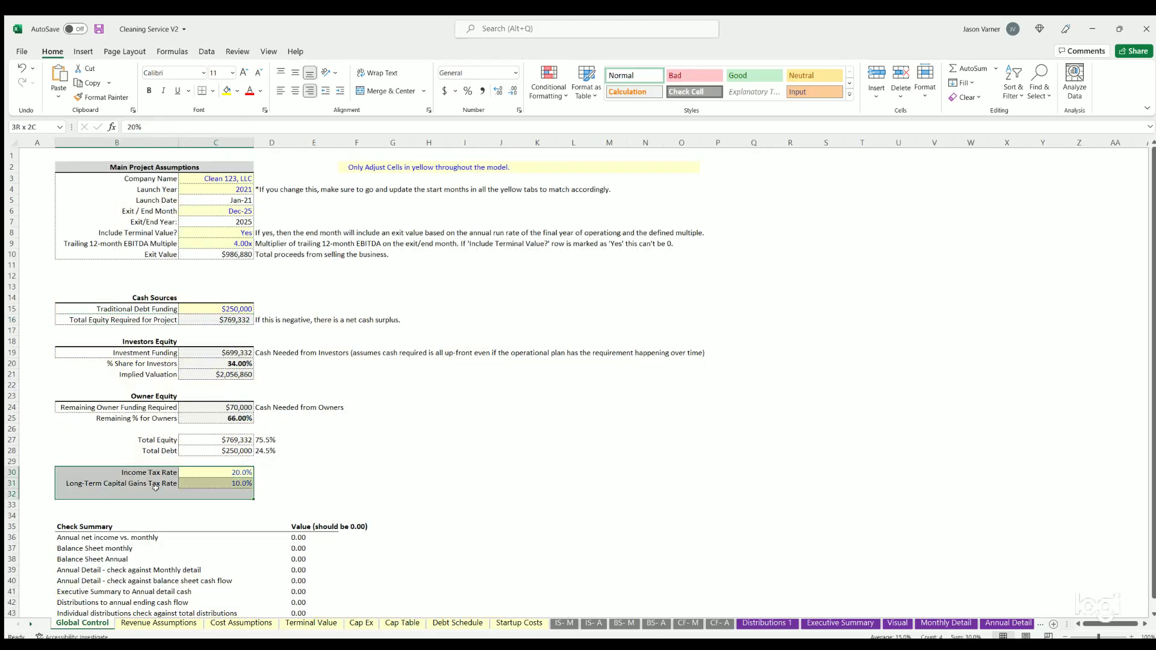
pyautogui.click(224, 483)
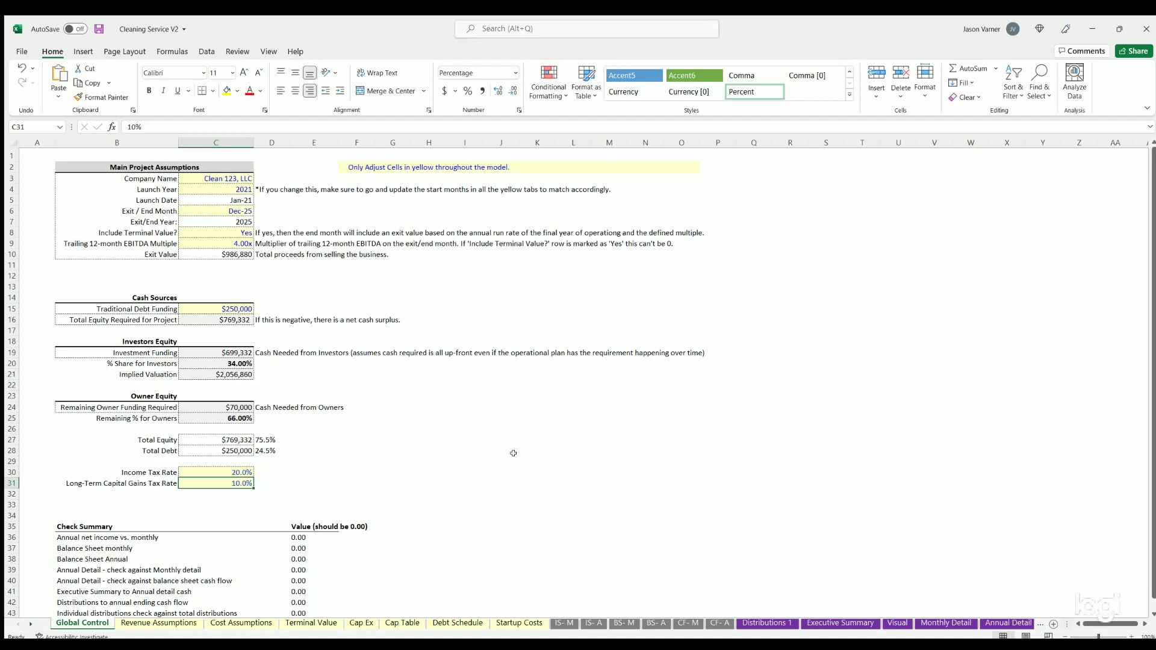
pyautogui.moveTo(236, 481); pyautogui.dragTo(231, 477)
pyautogui.moveTo(235, 480); pyautogui.dragTo(233, 478)
# Select all the Check Summary values, then the Company Name input and yellow-cells banner.
pyautogui.scroll(-4, 333, 493)
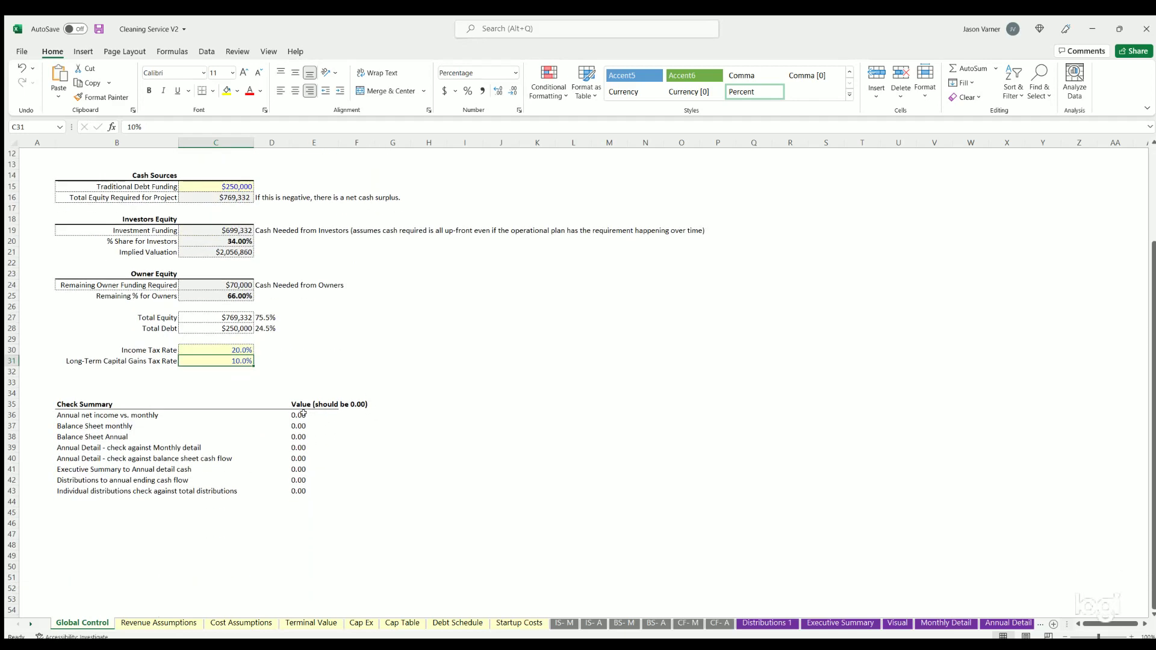
pyautogui.moveTo(295, 415); pyautogui.dragTo(140, 491)
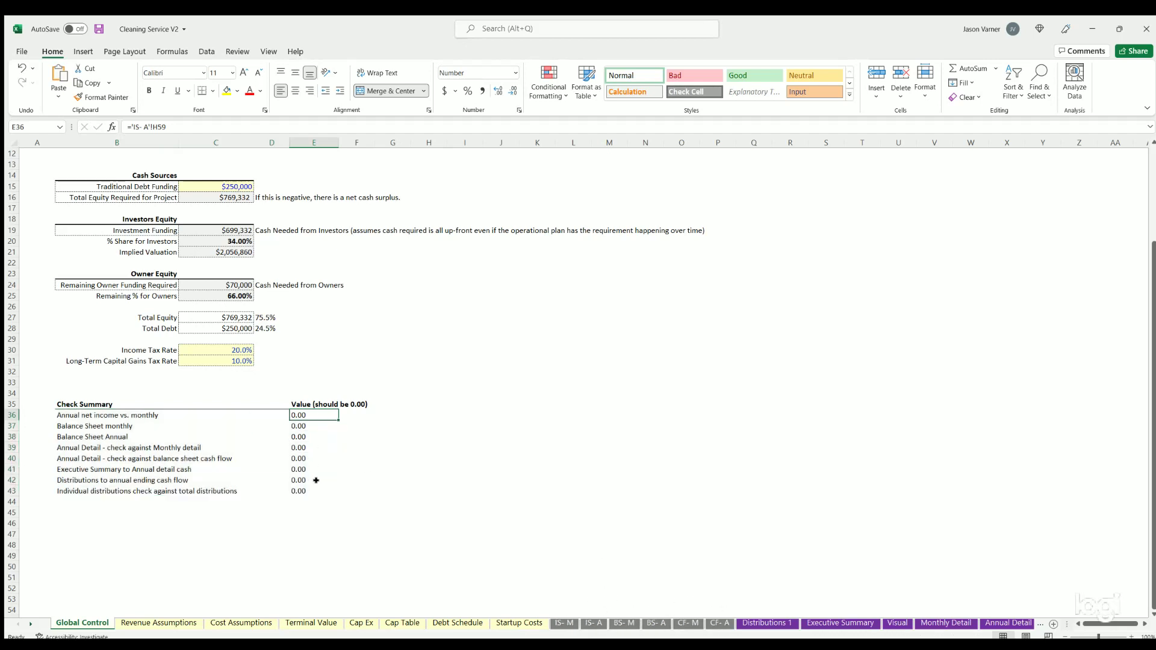
pyautogui.click(316, 414)
pyautogui.hotkey('ctrl', 'shift', 'Down')
pyautogui.scroll(4, 306, 448)
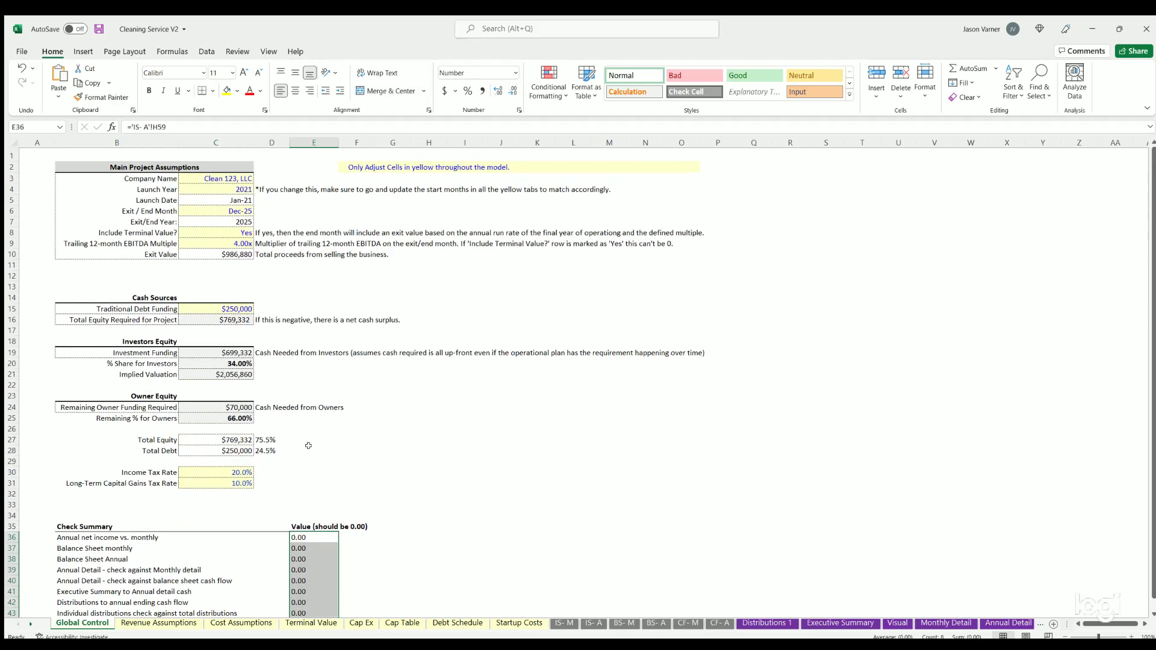
pyautogui.click(223, 175)
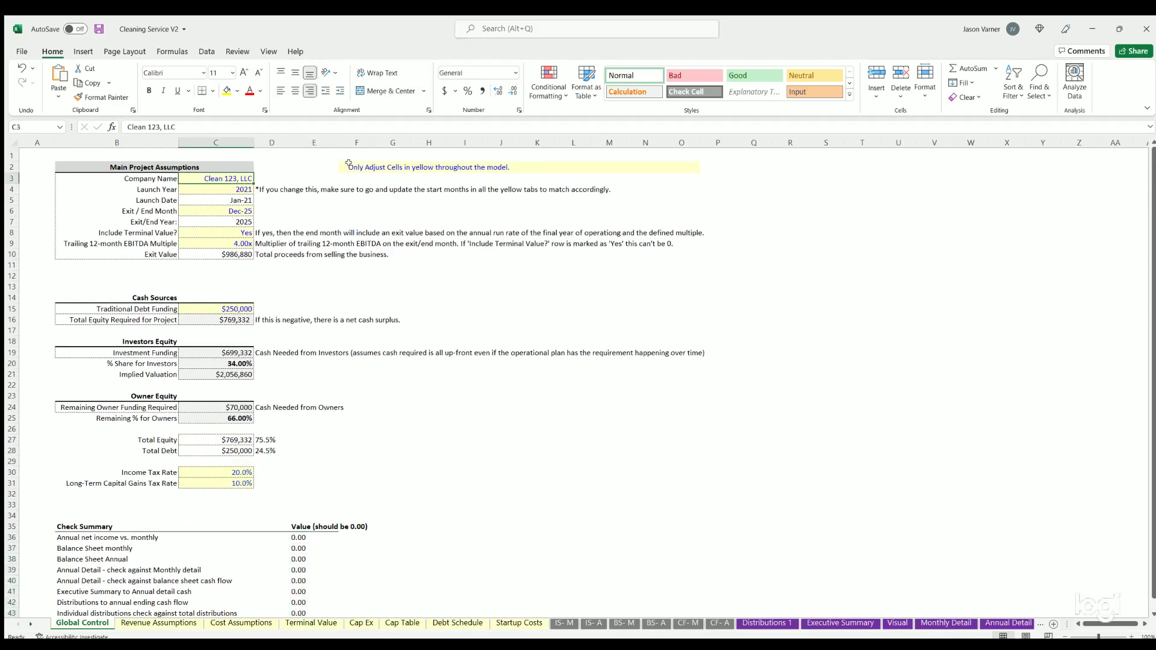
pyautogui.click(350, 163)
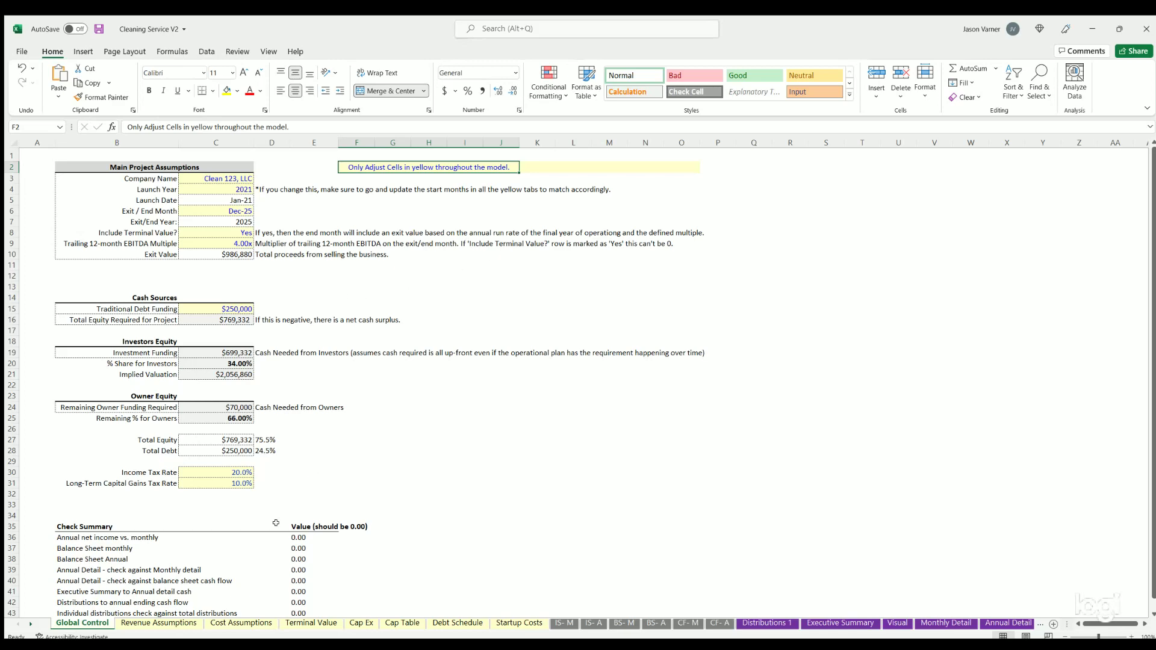
pyautogui.click(152, 622)
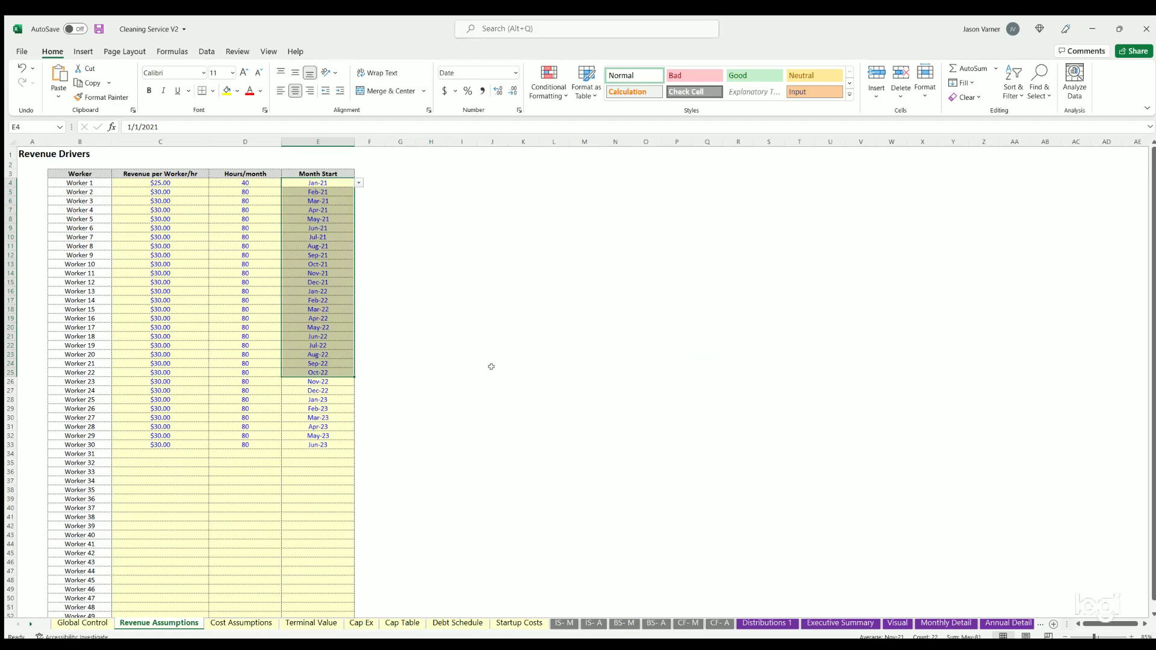
# Select the revenue rates, hours and Month Start dates for workers 1–16.
pyautogui.click(552, 353)
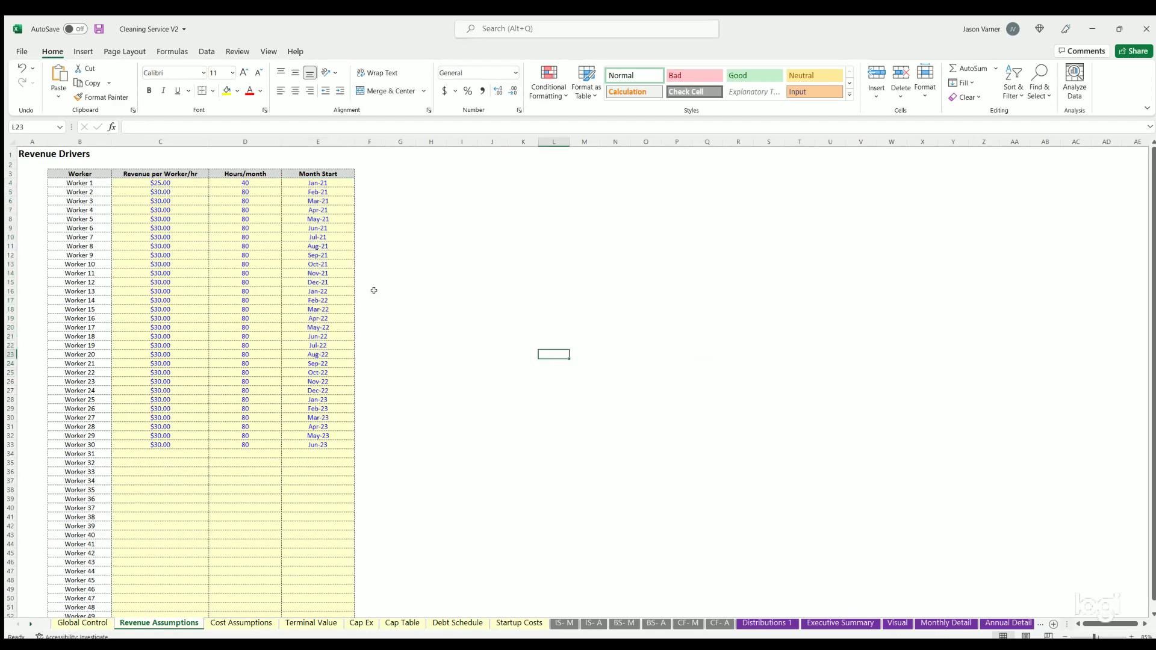
pyautogui.scroll(-3, 96, 235)
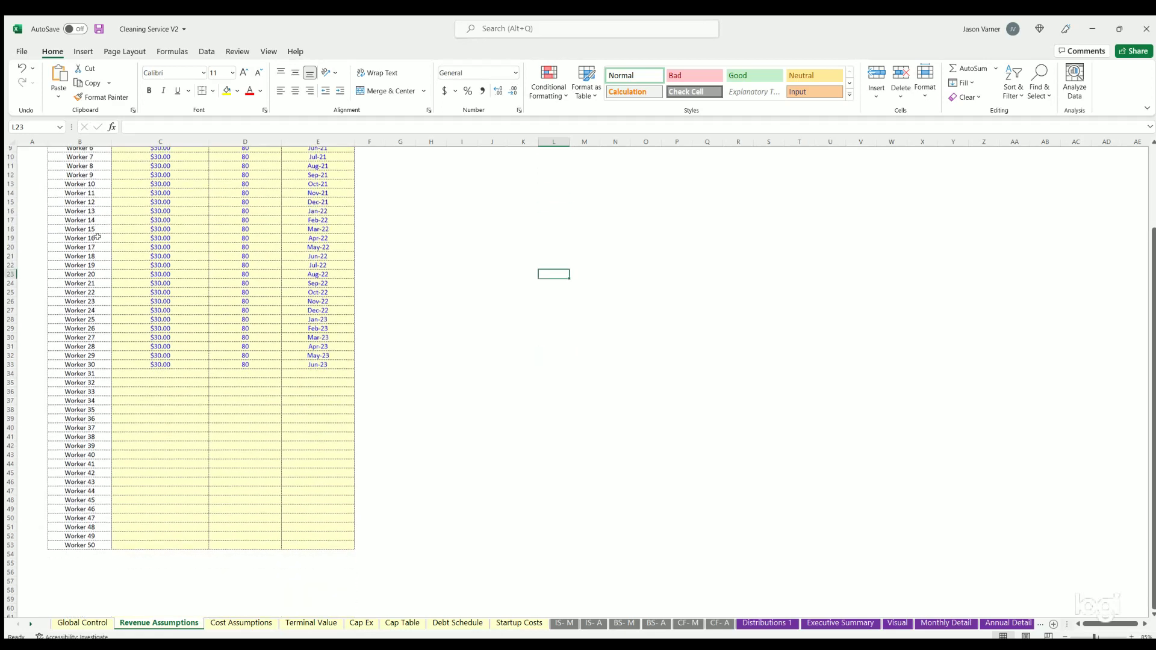
pyautogui.scroll(3, 76, 389)
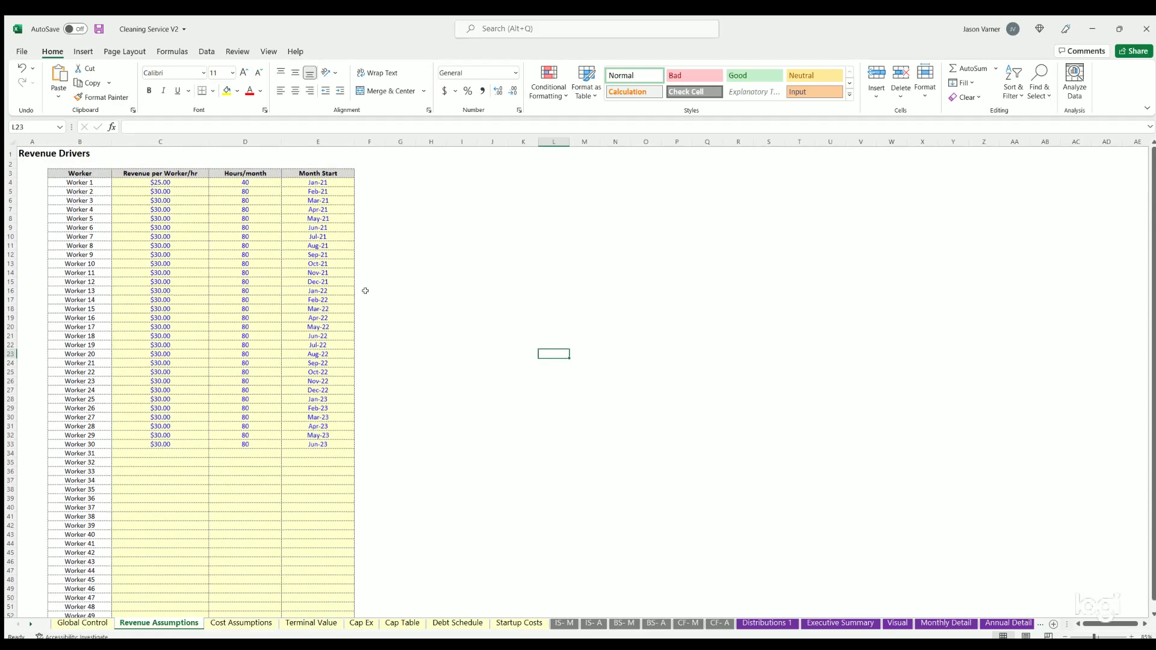
pyautogui.click(644, 269)
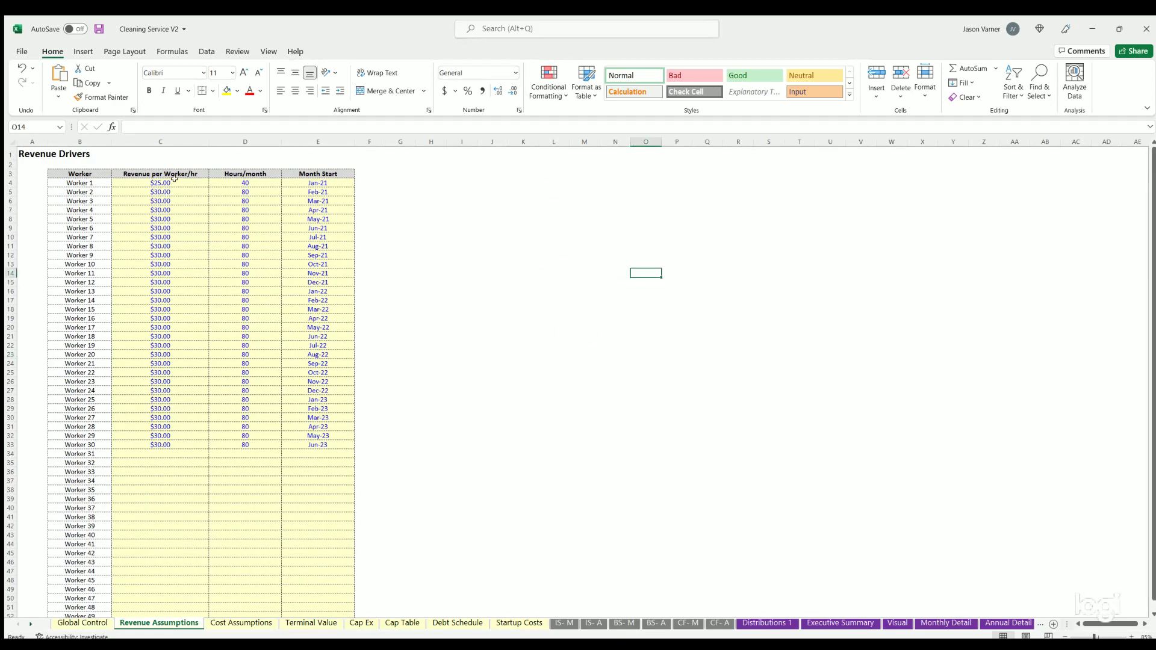
pyautogui.moveTo(174, 182); pyautogui.dragTo(170, 445)
pyautogui.click(248, 181)
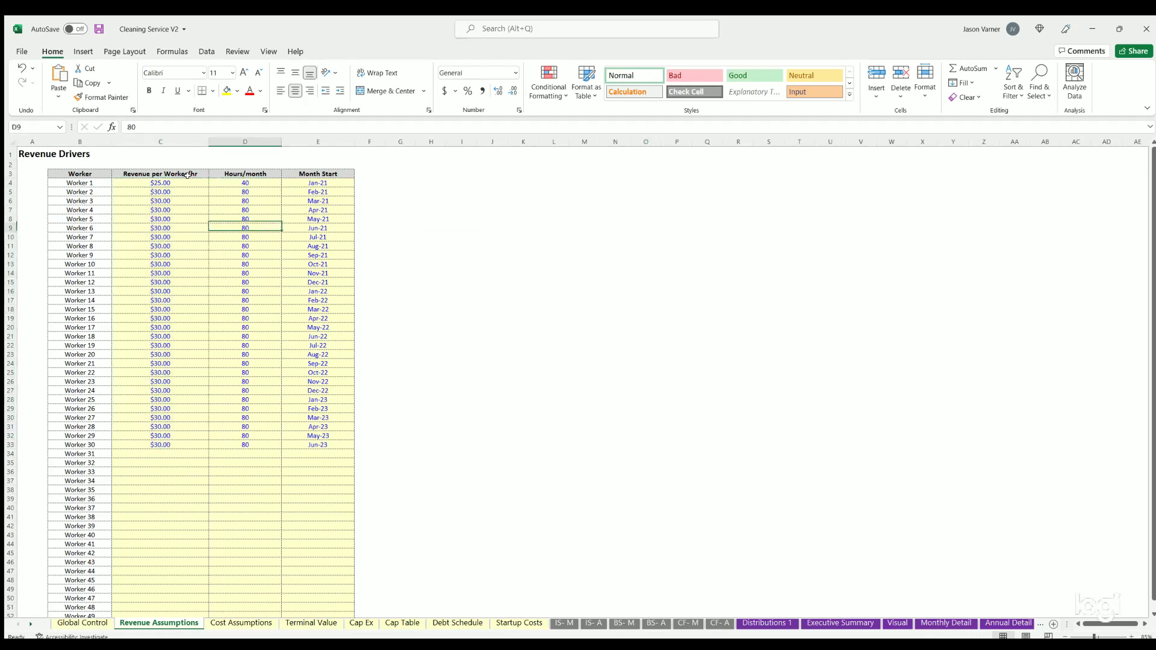
pyautogui.moveTo(202, 184); pyautogui.dragTo(259, 318)
pyautogui.click(320, 181)
pyautogui.press('Down')
pyautogui.press('Down')
pyautogui.press('Down')
pyautogui.press('Down')
pyautogui.press('Down')
pyautogui.press('Down')
pyautogui.press('Down')
pyautogui.press('Down')
pyautogui.press('Down')
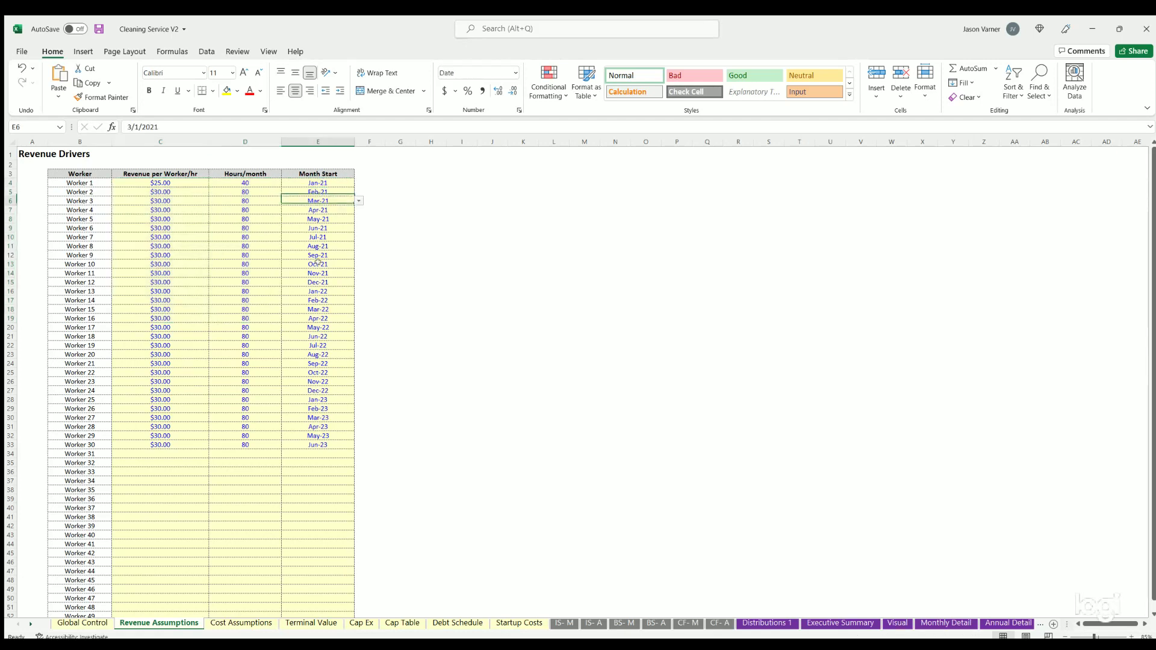
pyautogui.moveTo(88, 182); pyautogui.dragTo(263, 313)
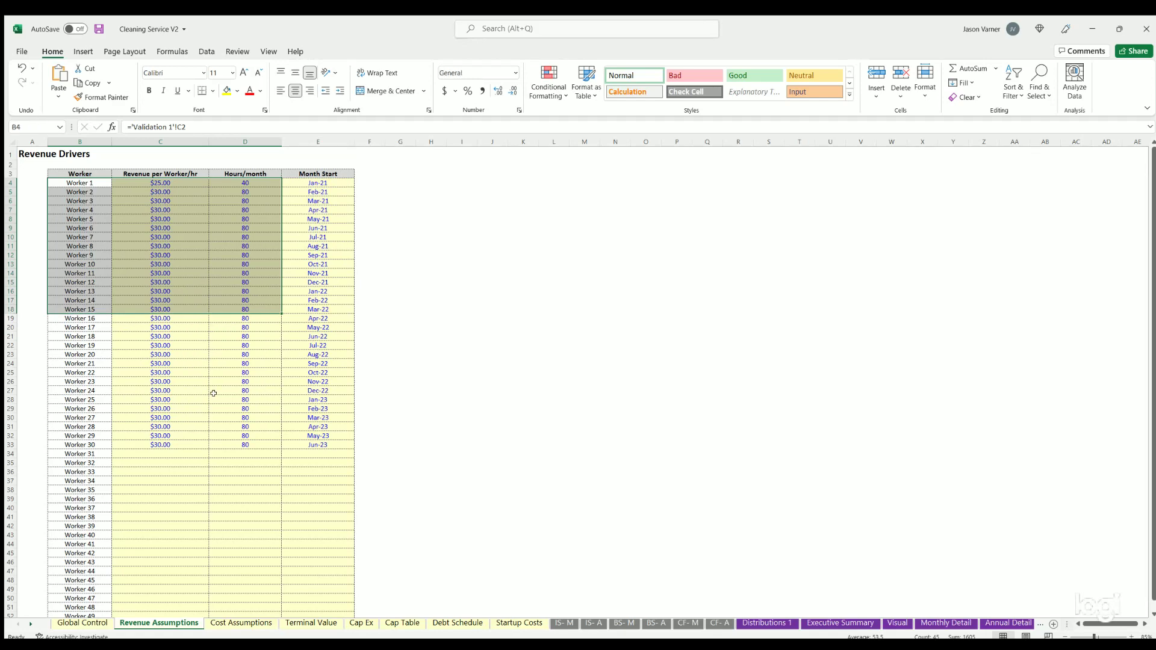
# Check the last row, Worker 50, and step through hours per month down to Worker 9.
pyautogui.scroll(-4, 210, 395)
pyautogui.click(97, 520)
pyautogui.scroll(4, 167, 439)
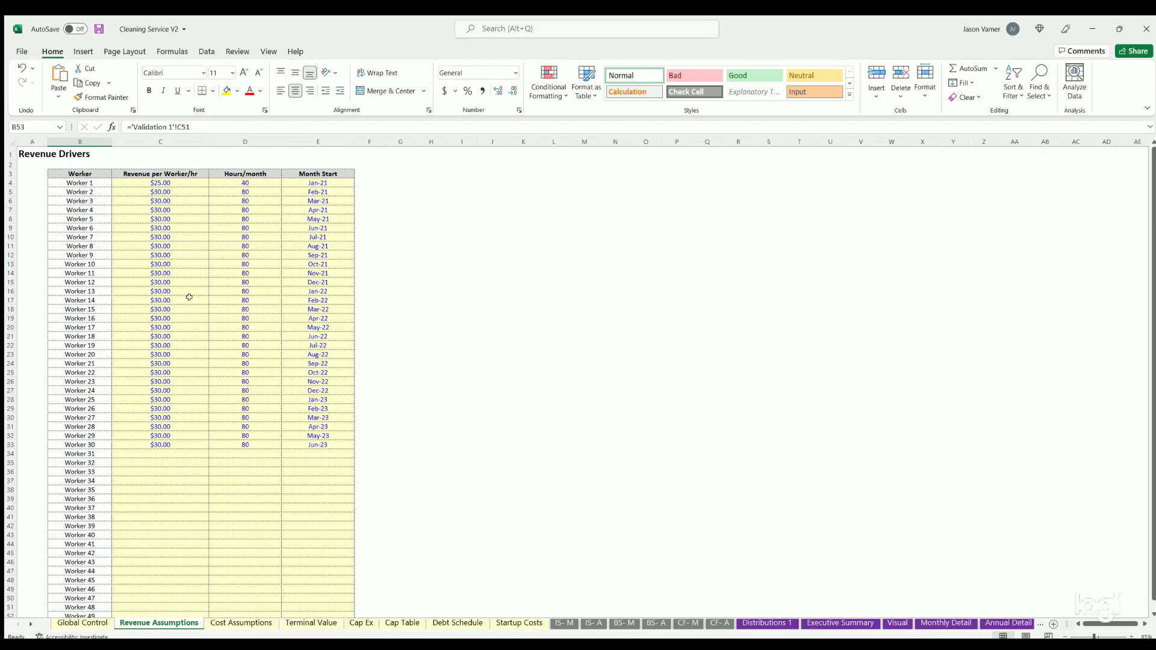
pyautogui.click(245, 182)
pyautogui.click(246, 192)
pyautogui.click(250, 209)
pyautogui.click(250, 253)
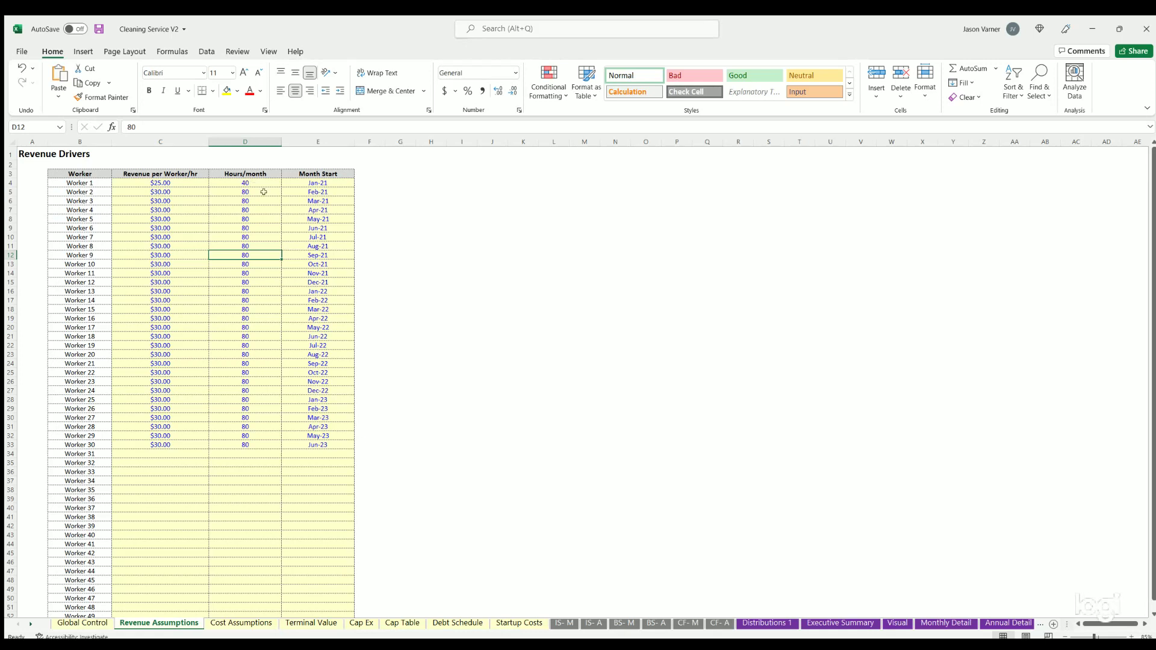
# Review Worker 1's $25.00 rate, 40 hours per month and Jan-21 start month.
pyautogui.click(179, 182)
pyautogui.click(249, 179)
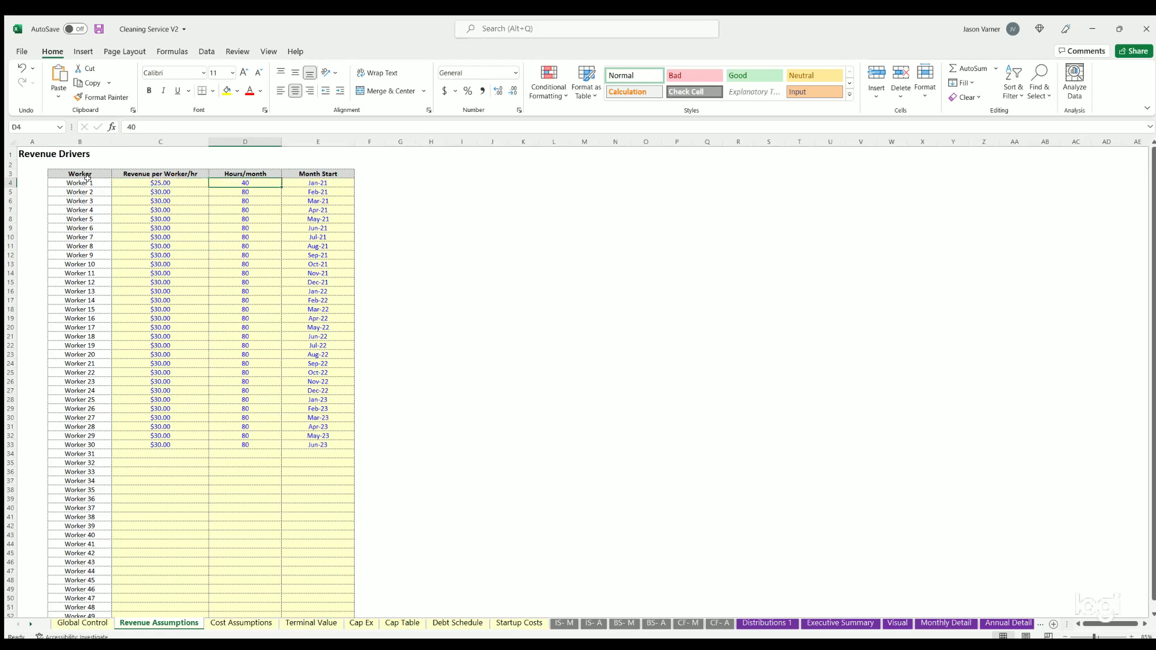
pyautogui.moveTo(88, 181); pyautogui.dragTo(119, 181)
pyautogui.click(256, 180)
pyautogui.click(322, 180)
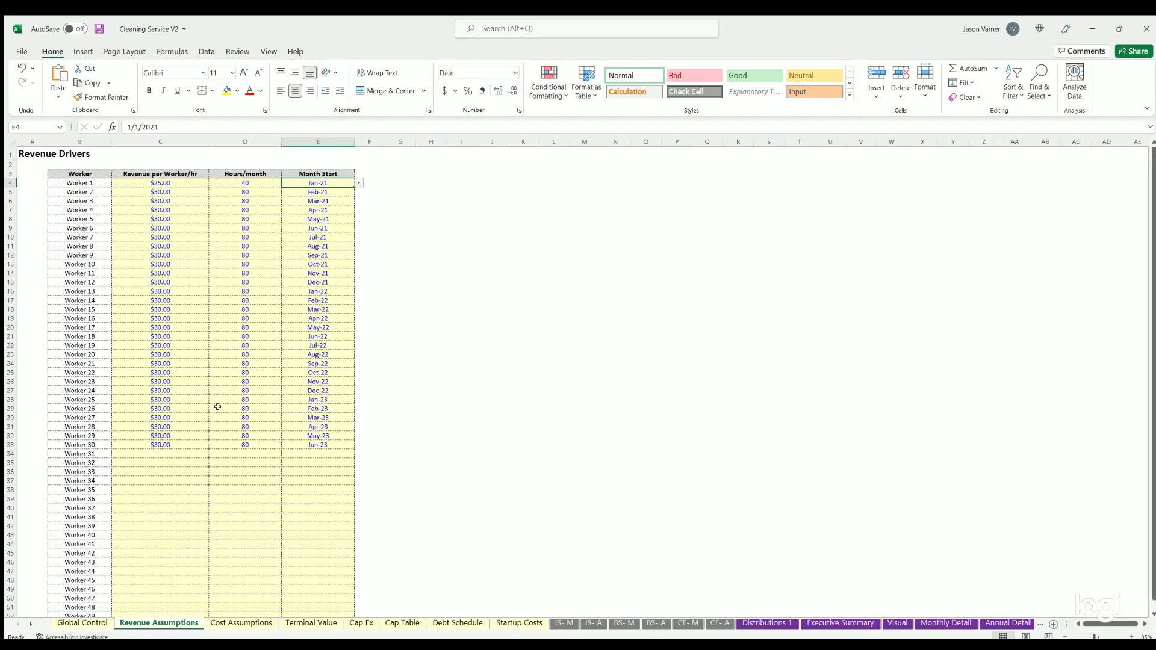
pyautogui.click(227, 624)
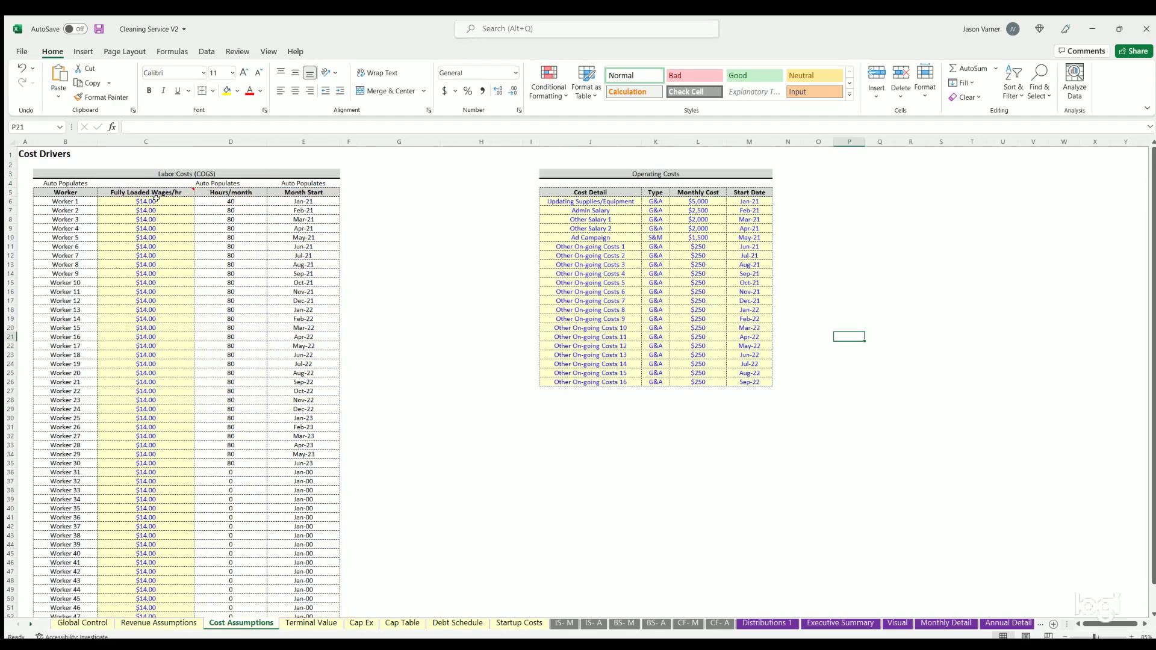
pyautogui.moveTo(155, 199); pyautogui.dragTo(152, 519)
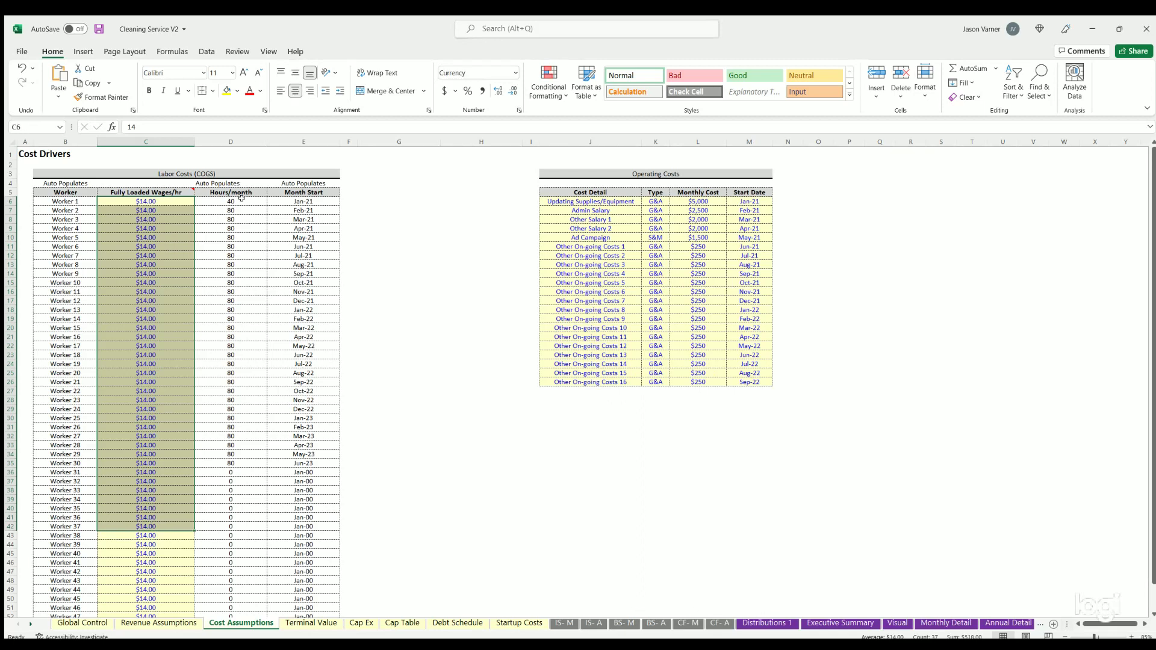
pyautogui.click(241, 198)
pyautogui.click(243, 238)
pyautogui.click(239, 327)
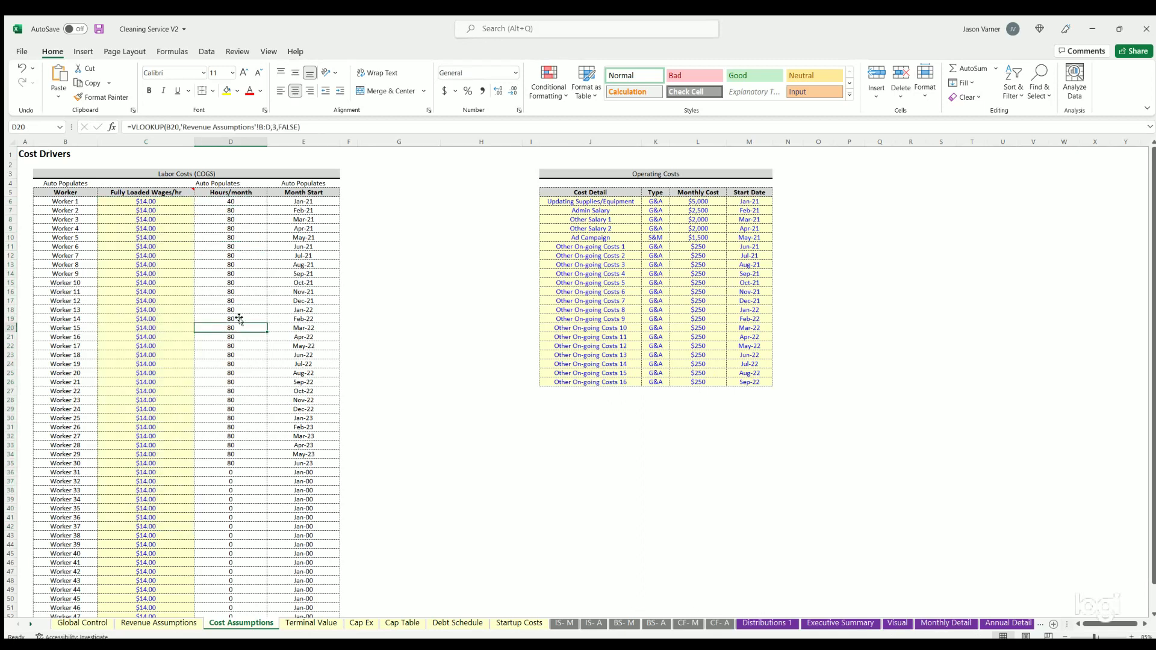
pyautogui.click(159, 622)
pyautogui.moveTo(247, 183); pyautogui.dragTo(236, 355)
pyautogui.click(241, 622)
pyautogui.moveTo(235, 201); pyautogui.dragTo(232, 391)
pyautogui.click(231, 246)
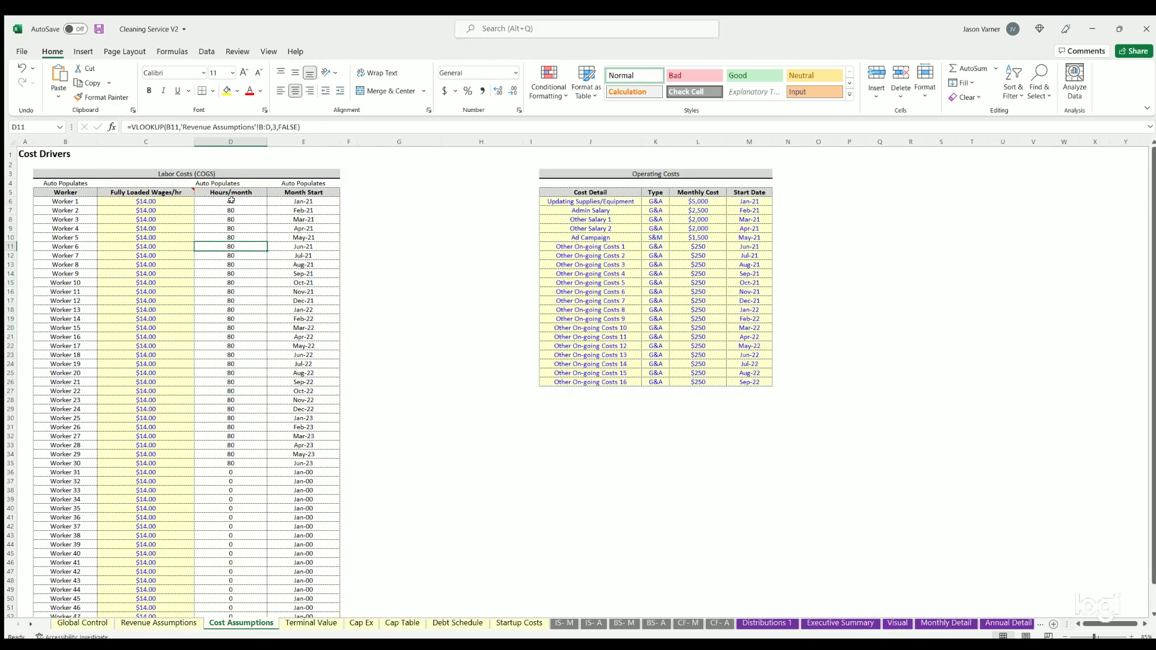
pyautogui.moveTo(231, 201); pyautogui.dragTo(235, 382)
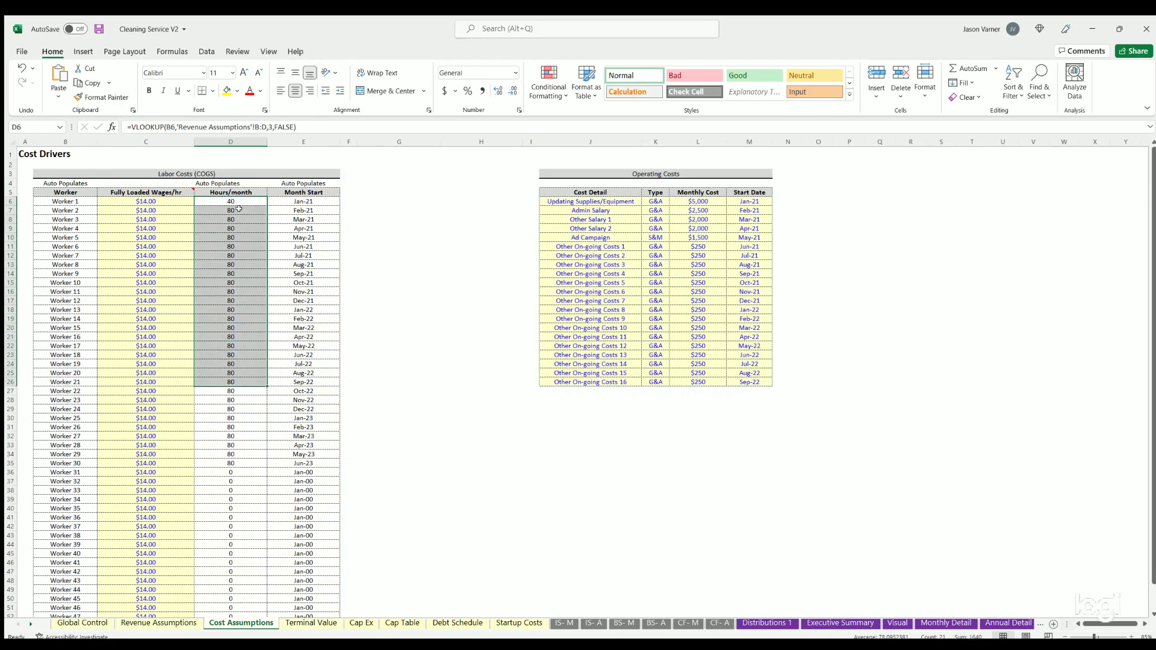
pyautogui.click(309, 201)
pyautogui.click(304, 300)
pyautogui.click(182, 622)
pyautogui.click(318, 263)
pyautogui.click(240, 622)
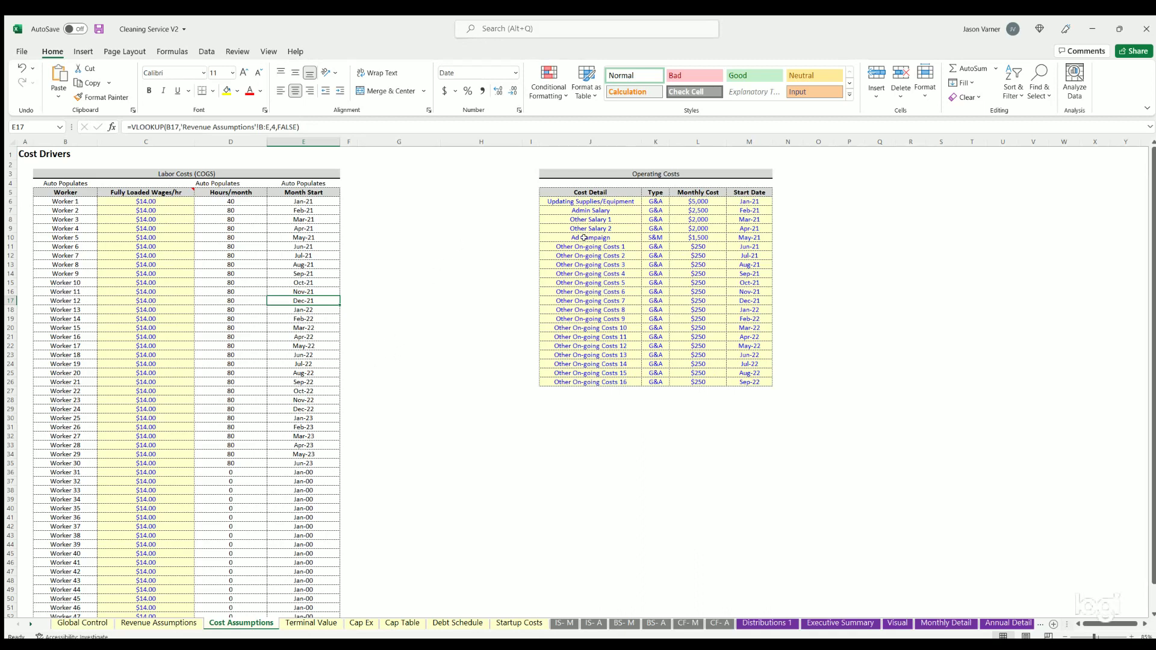
pyautogui.moveTo(606, 199); pyautogui.dragTo(749, 383)
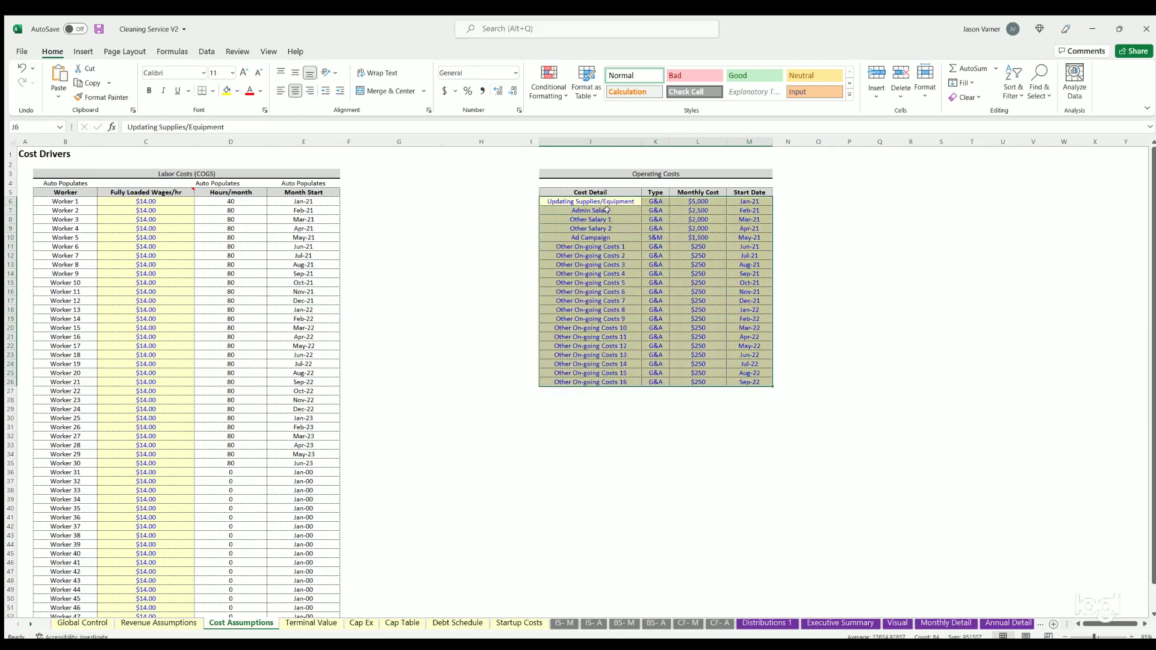
# Review the operating cost entries, including Other On-going Costs 1's $250 and the Ad Campaign start date.
pyautogui.click(595, 275)
pyautogui.press('Up')
pyautogui.press('Up')
pyautogui.press('Up')
pyautogui.press('Up')
pyautogui.press('Up')
pyautogui.press('Up')
pyautogui.press('Up')
pyautogui.press('Up')
pyautogui.press('Down')
pyautogui.press('Down')
pyautogui.press('Down')
pyautogui.press('Down')
pyautogui.press('Down')
pyautogui.press('Down')
pyautogui.press('Down')
pyautogui.press('Down')
pyautogui.moveTo(597, 199); pyautogui.dragTo(701, 382)
pyautogui.click(698, 246)
pyautogui.click(739, 199)
pyautogui.press('Down')
pyautogui.press('Down')
pyautogui.press('Down')
pyautogui.press('Down')
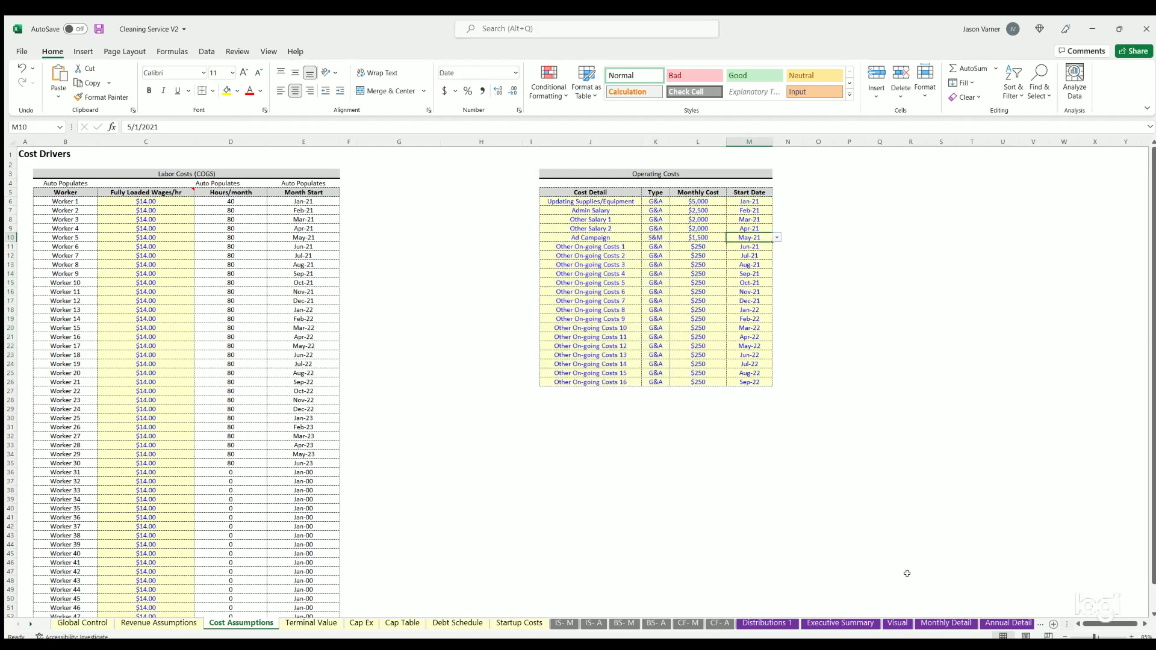
# Highlight the other operating costs figures on the Monthly Detail sheet.
pyautogui.click(945, 624)
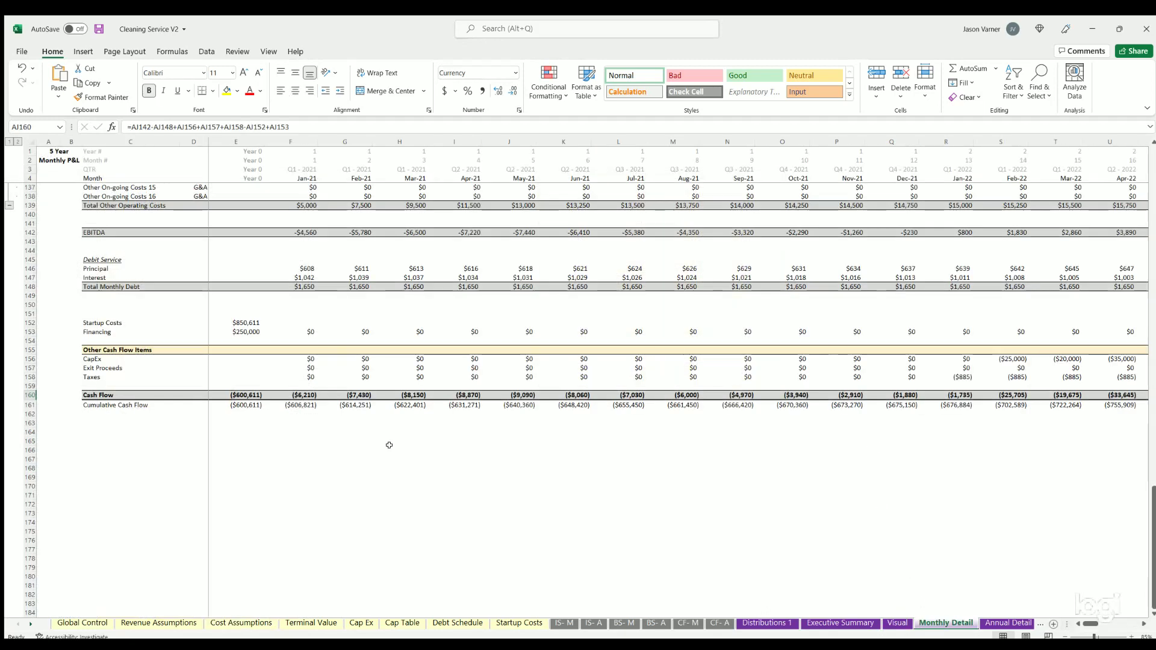
pyautogui.scroll(15, 389, 445)
pyautogui.scroll(-4, 391, 444)
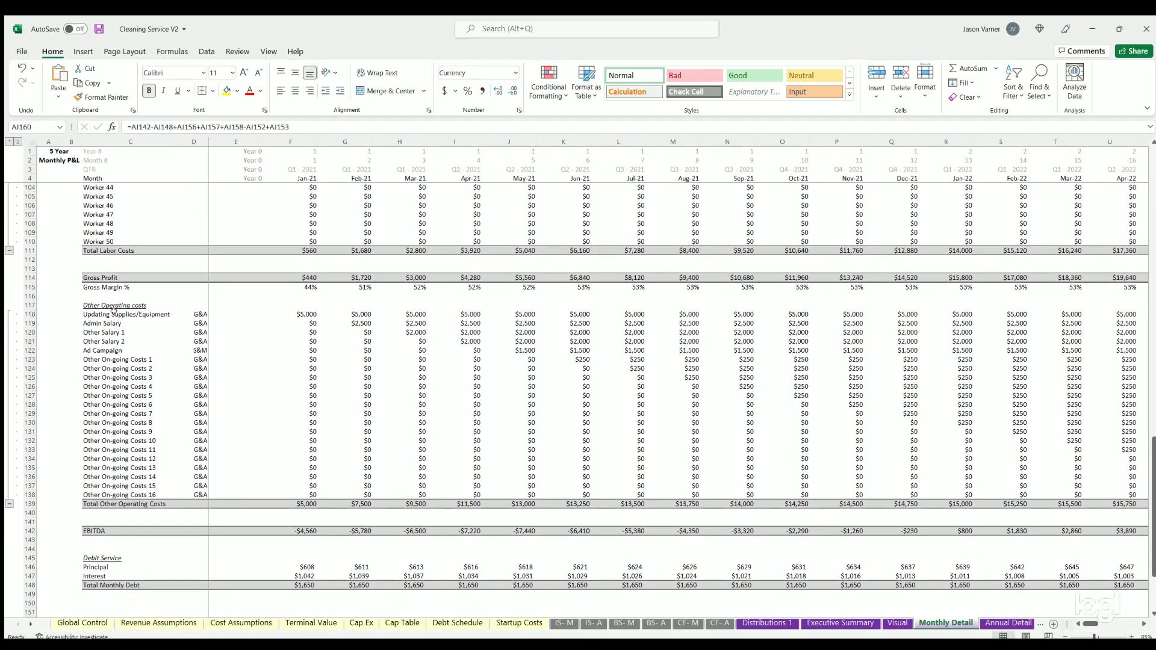
pyautogui.moveTo(114, 312); pyautogui.dragTo(750, 442)
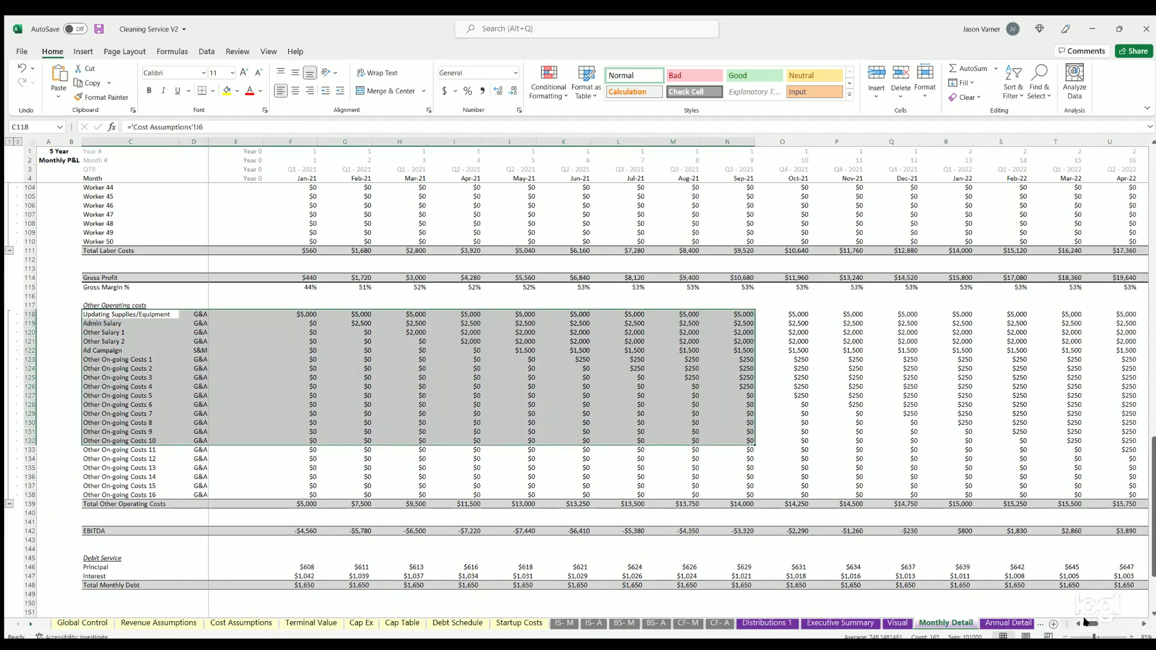
pyautogui.click(241, 623)
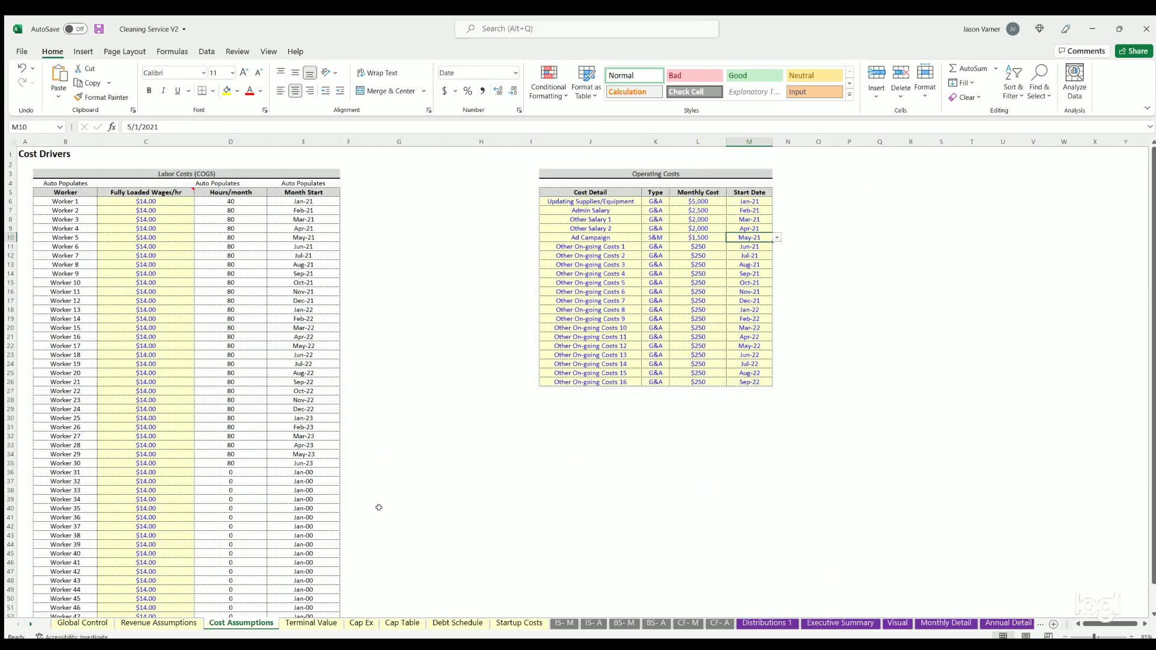
pyautogui.click(311, 623)
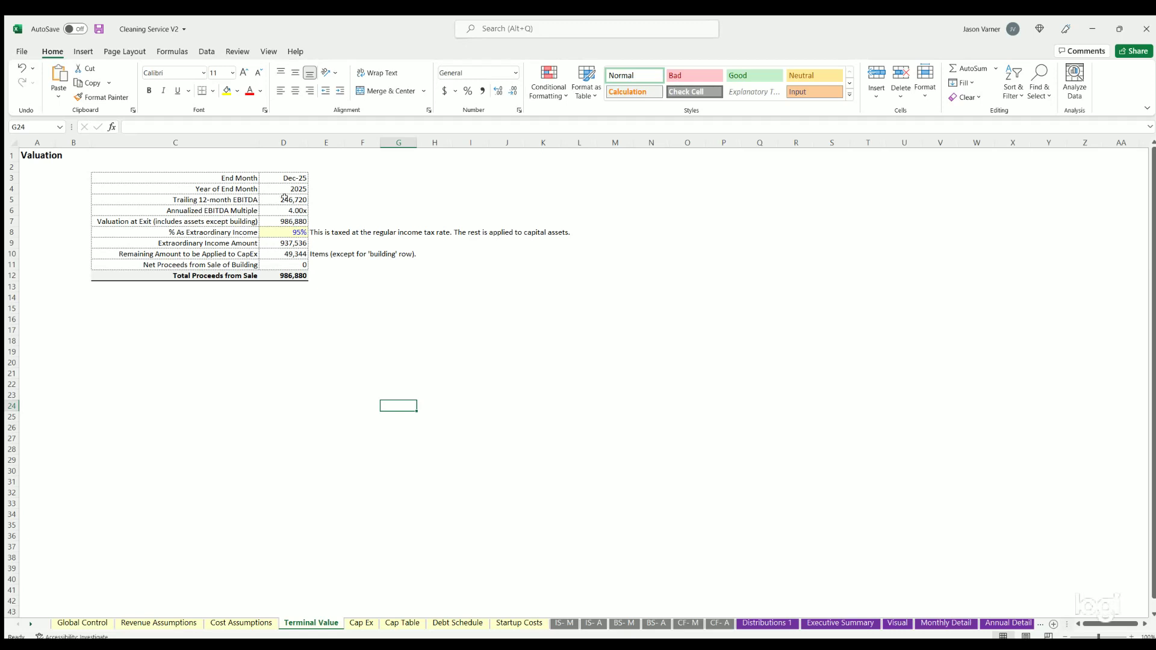
pyautogui.click(287, 219)
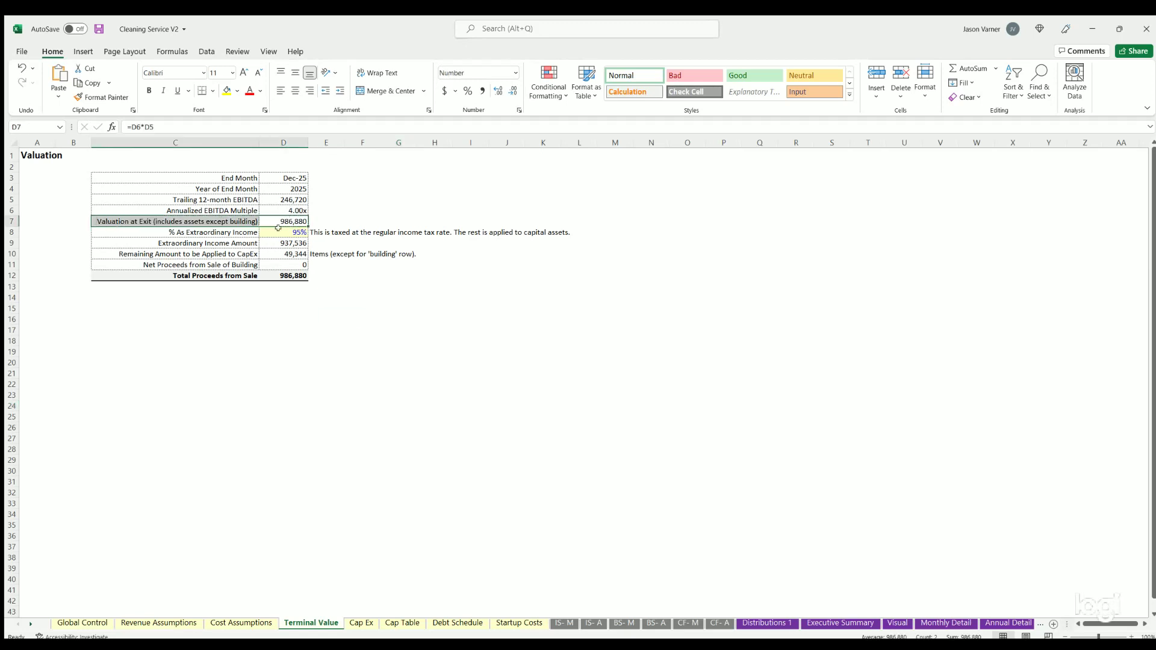
pyautogui.click(280, 229)
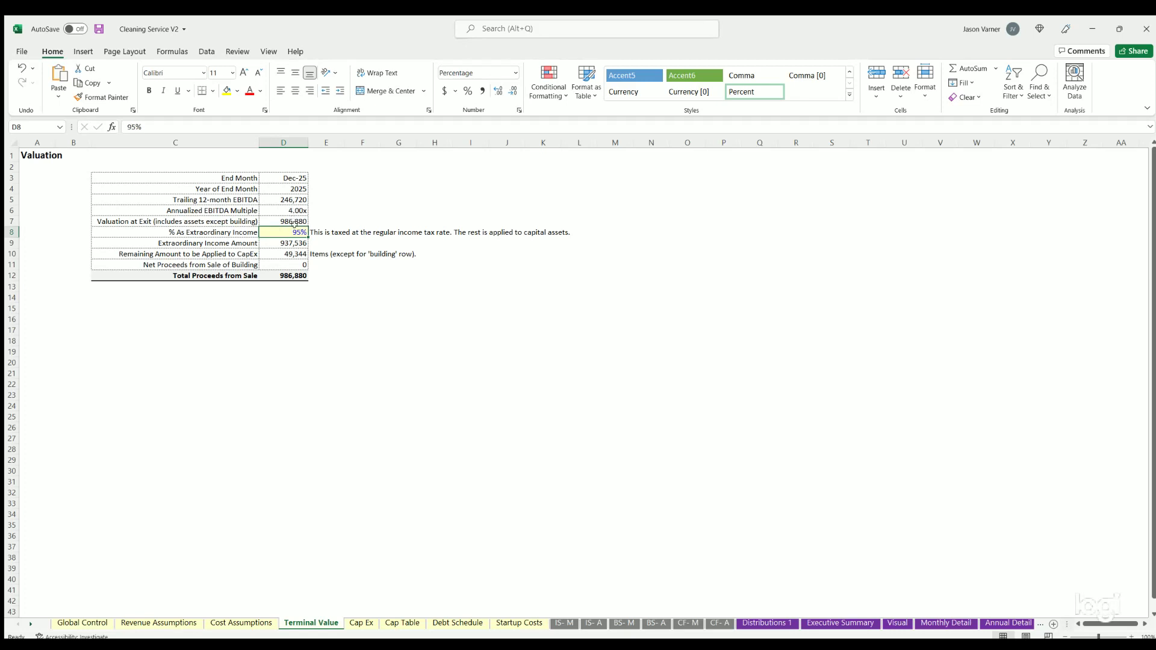
pyautogui.click(283, 241)
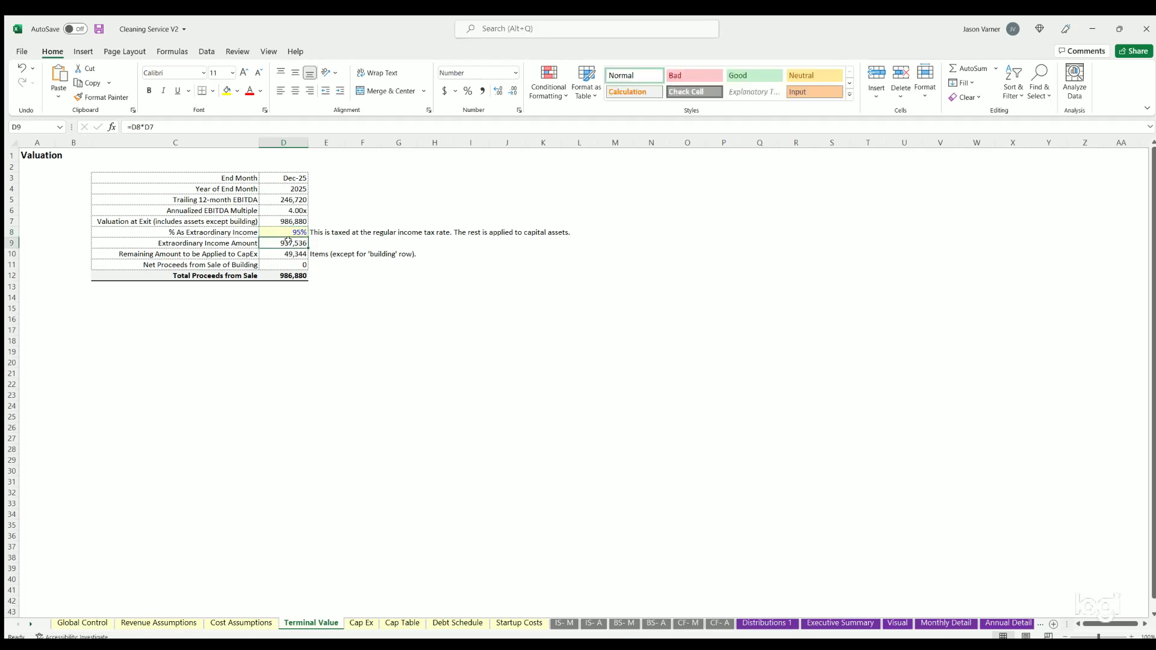
pyautogui.moveTo(291, 251); pyautogui.dragTo(231, 262)
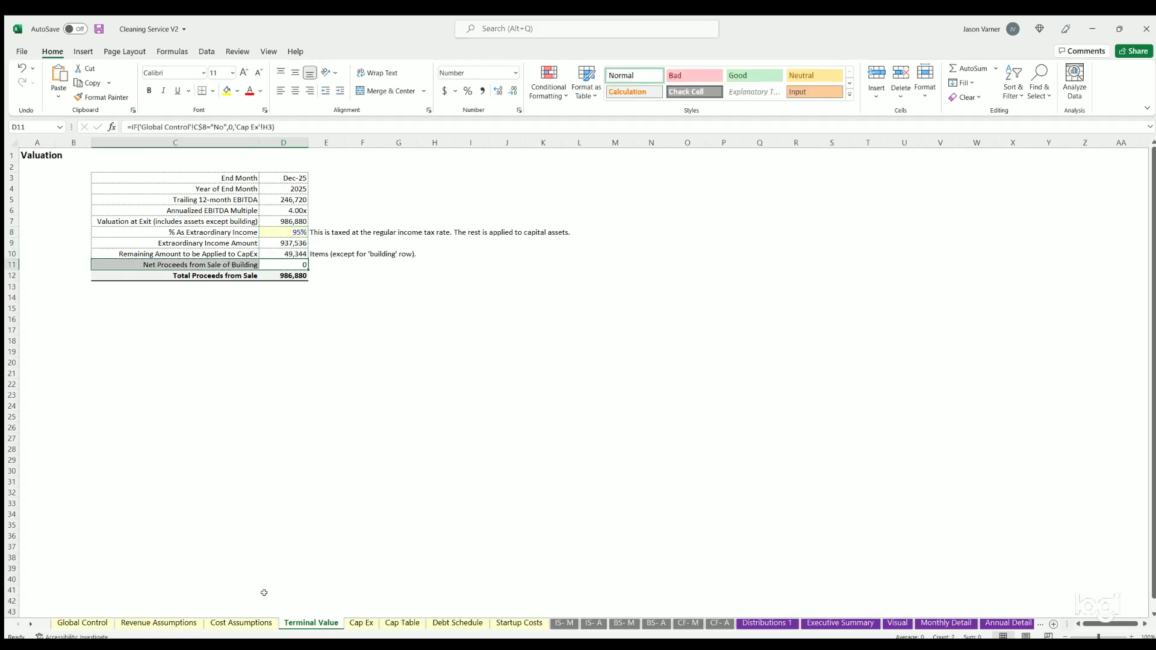
# Review the reserved Building row, asset list, Vehicle 3's useful life and expenditure months like Nov-22.
pyautogui.click(360, 623)
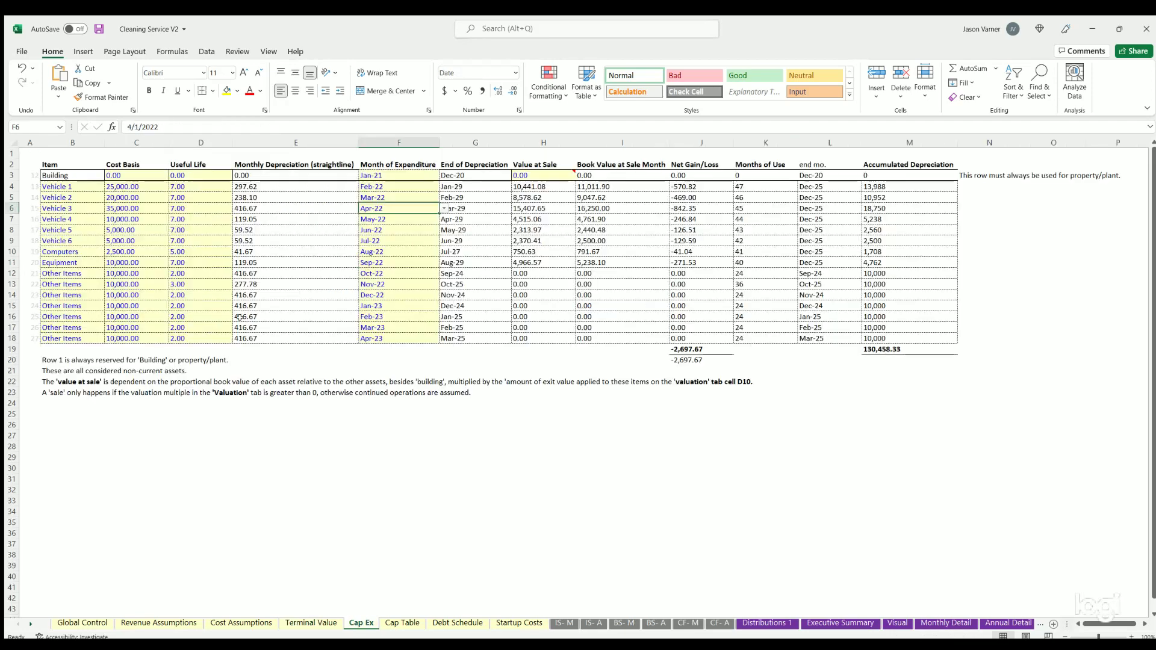
pyautogui.moveTo(56, 174); pyautogui.dragTo(882, 174)
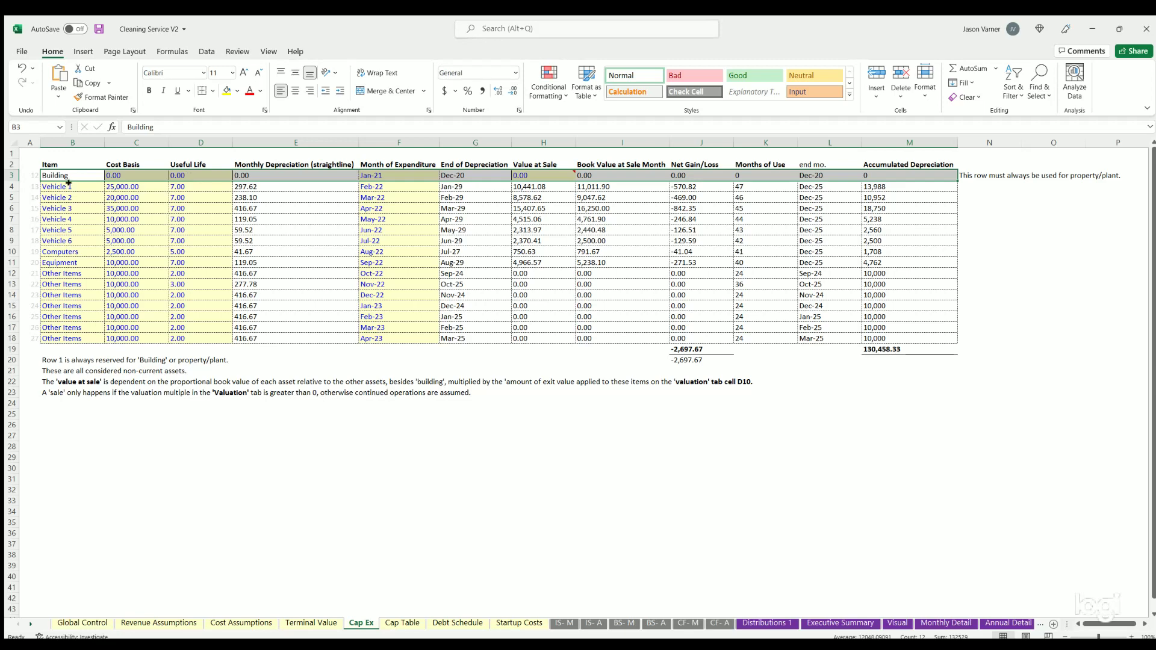
pyautogui.moveTo(68, 183); pyautogui.dragTo(92, 335)
pyautogui.click(128, 194)
pyautogui.click(196, 208)
pyautogui.click(389, 186)
pyautogui.click(389, 230)
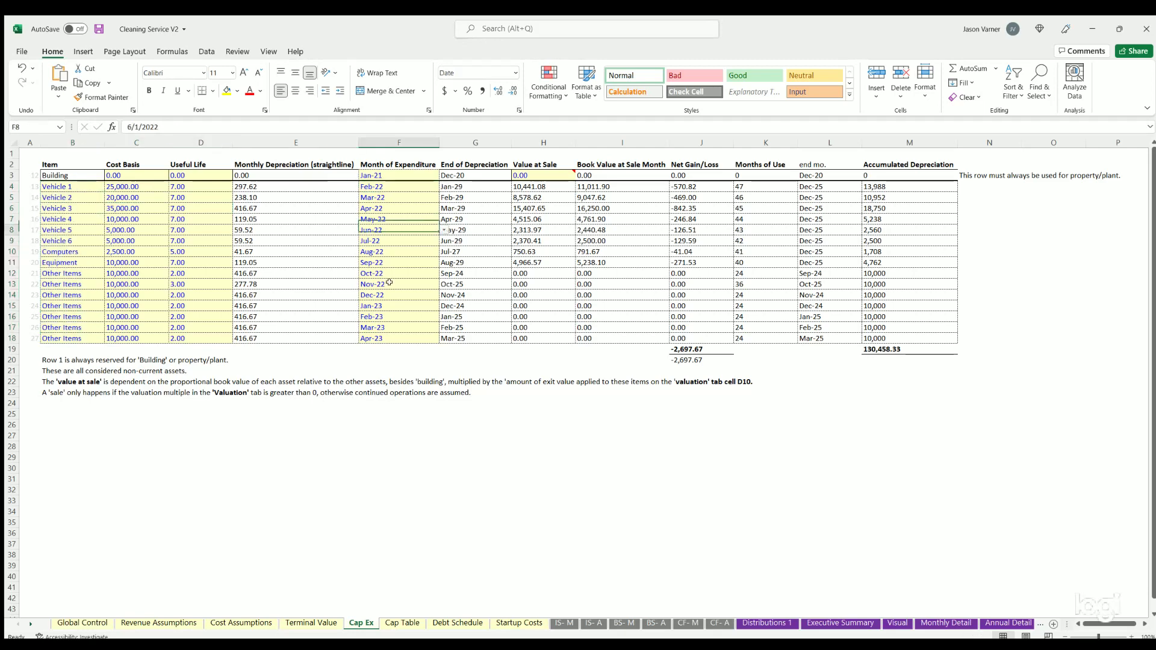
pyautogui.click(389, 284)
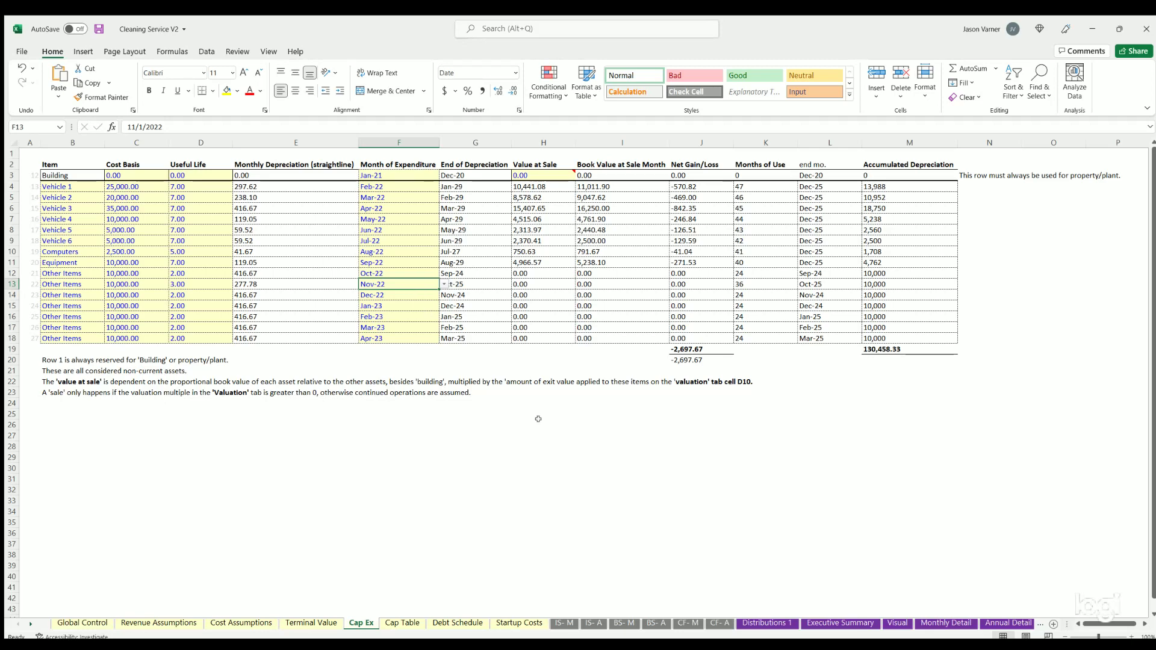
# Highlight the startup cost items and amounts in B5:C20 on the Startup Costs sheet.
pyautogui.click(391, 624)
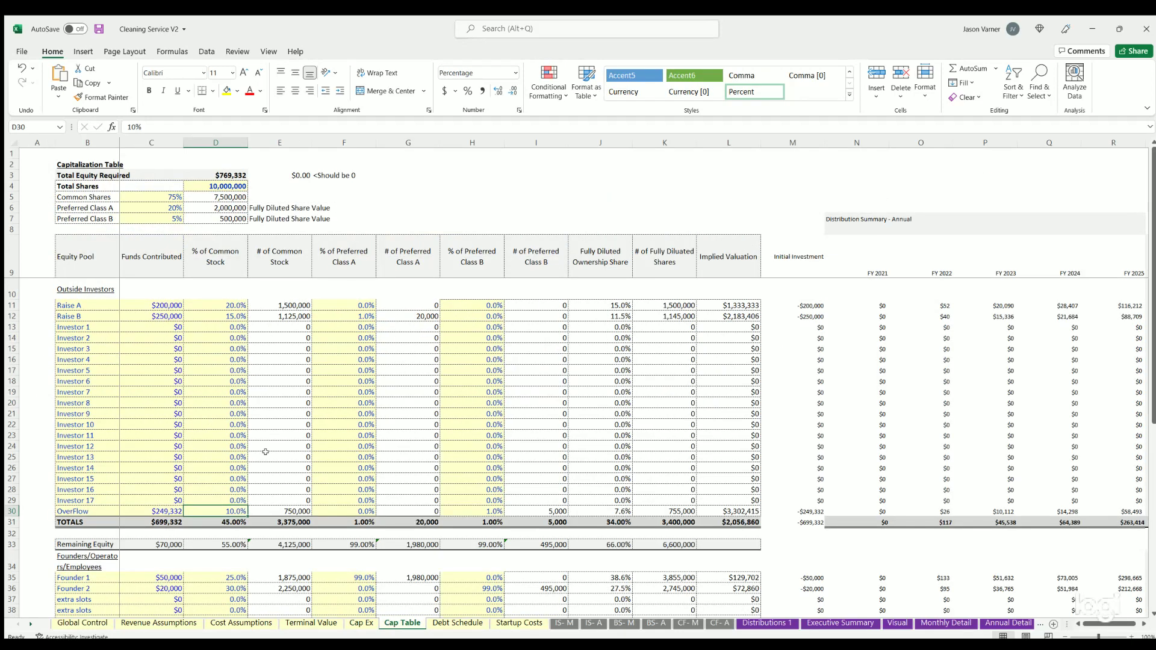
pyautogui.click(454, 624)
pyautogui.click(516, 623)
pyautogui.moveTo(93, 199); pyautogui.dragTo(183, 356)
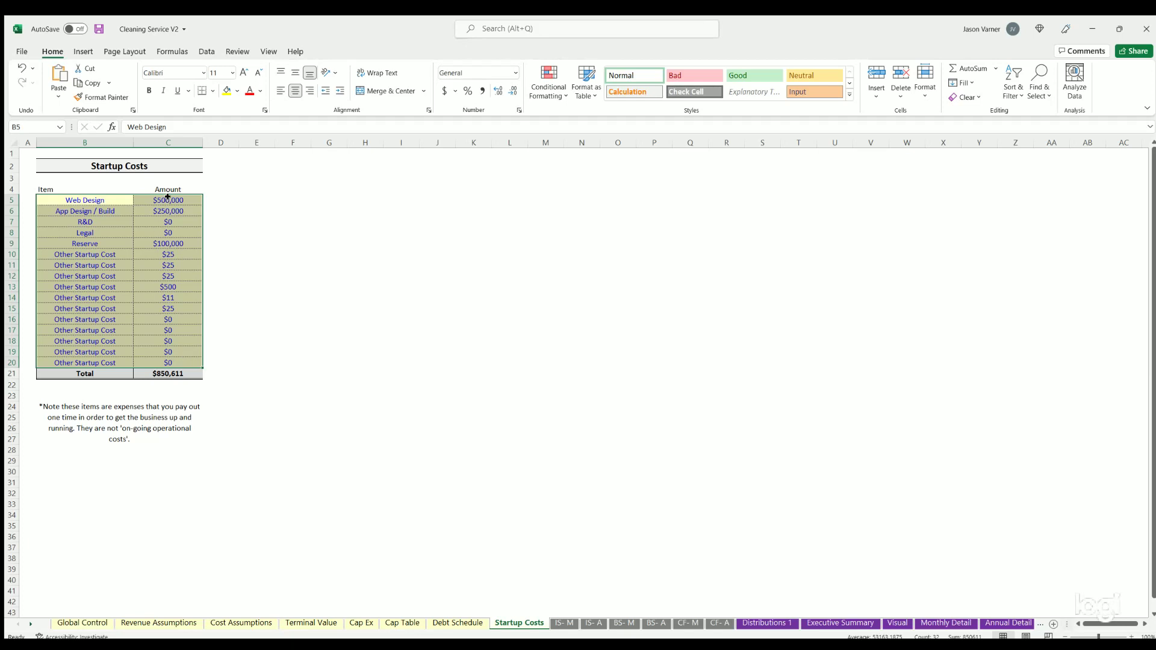
pyautogui.moveTo(168, 197); pyautogui.dragTo(145, 363)
pyautogui.click(166, 313)
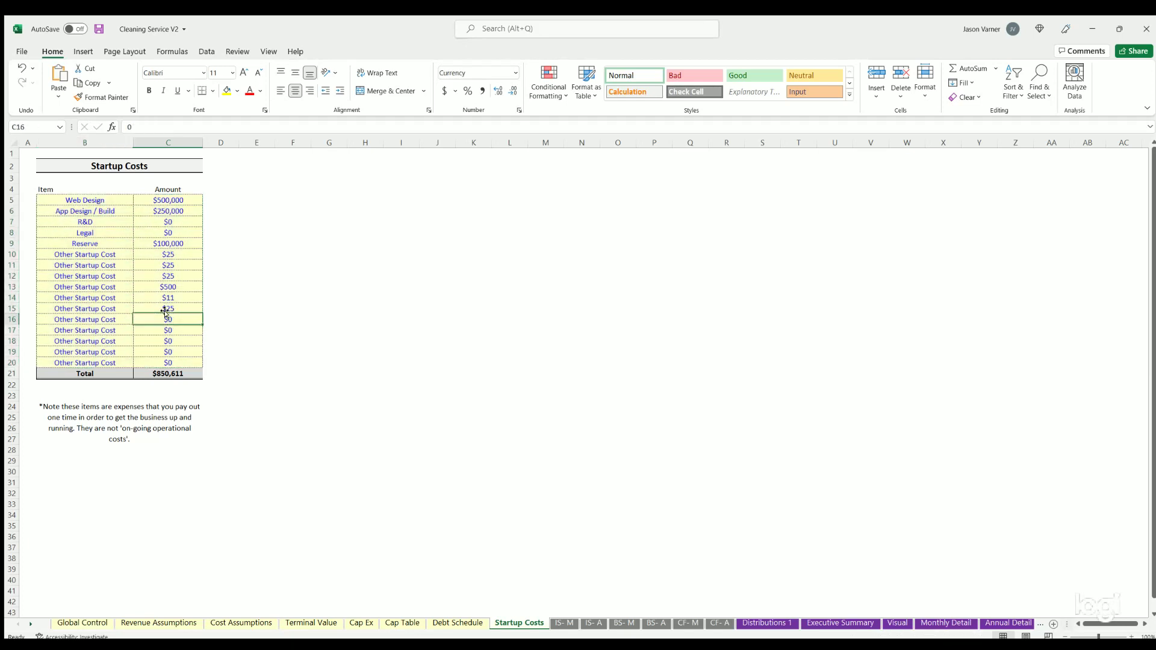
pyautogui.moveTo(166, 197); pyautogui.dragTo(112, 363)
pyautogui.click(564, 623)
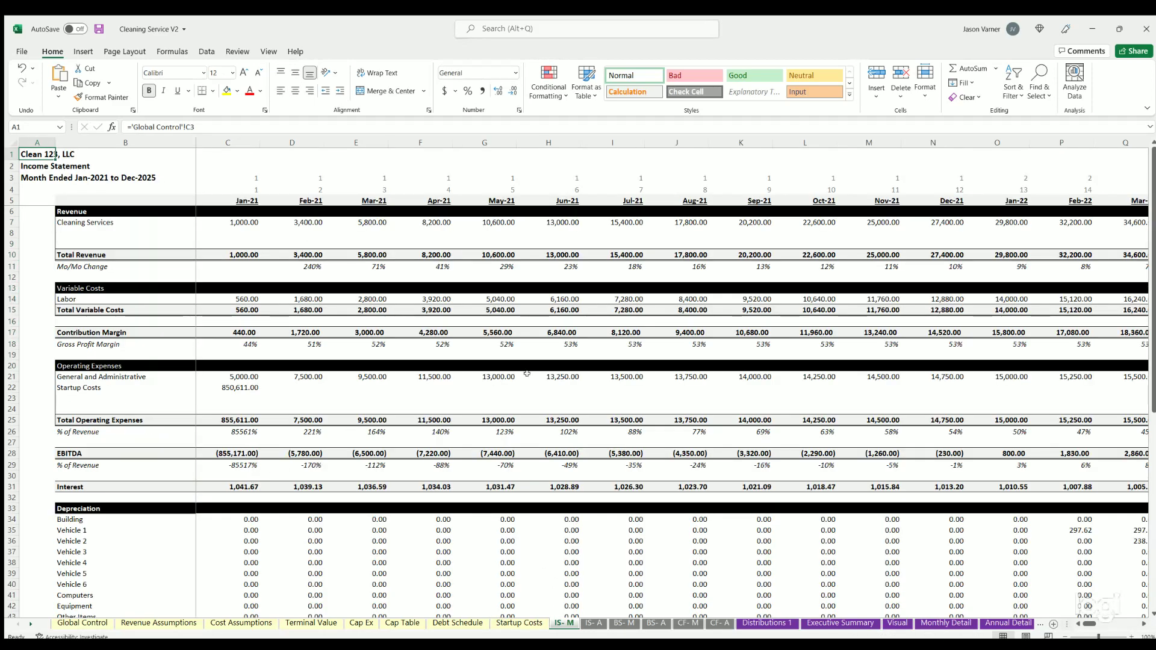
pyautogui.moveTo(88, 222); pyautogui.dragTo(317, 222)
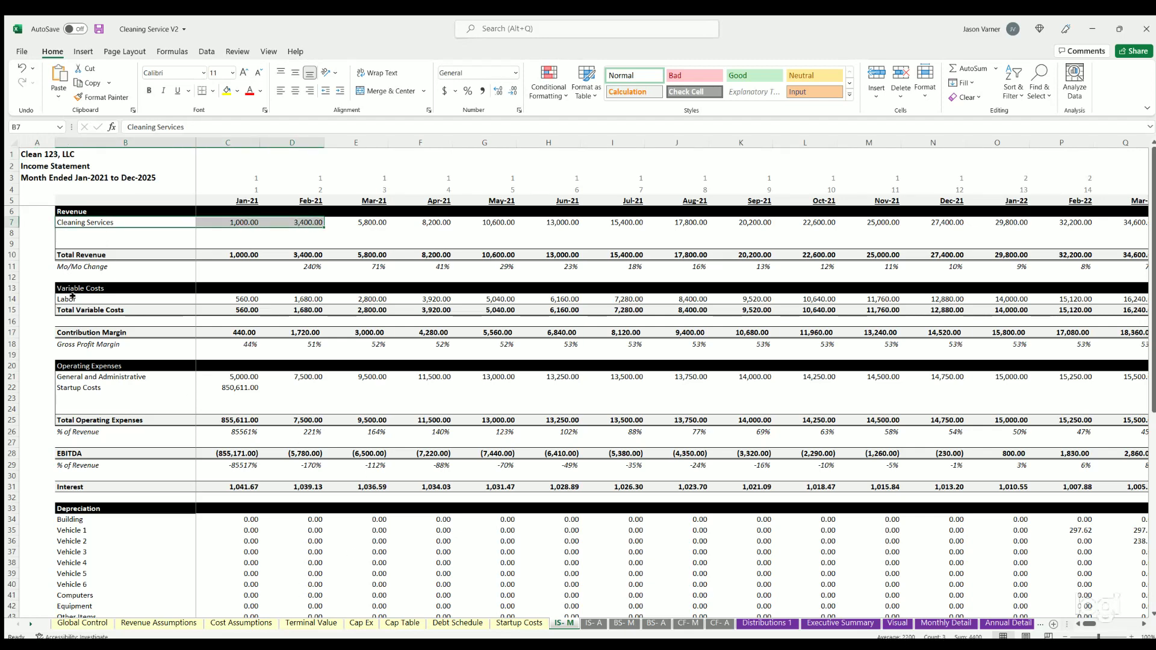
pyautogui.moveTo(72, 295); pyautogui.dragTo(336, 291)
pyautogui.moveTo(100, 325); pyautogui.dragTo(337, 327)
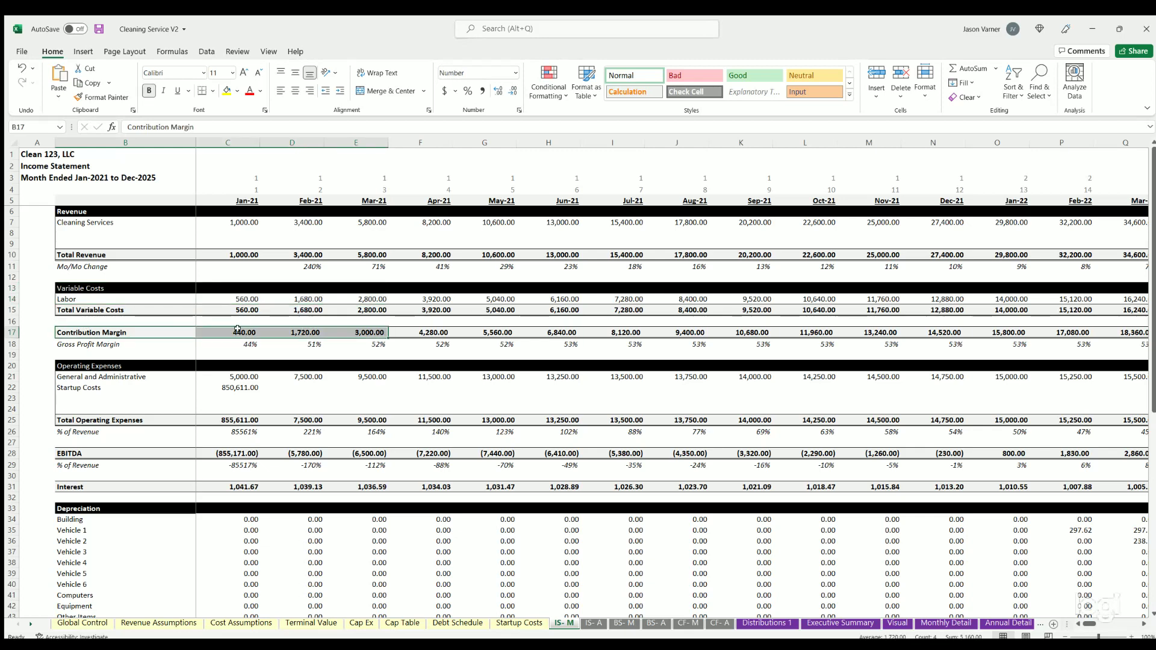
pyautogui.press('Up')
pyautogui.press('Up')
pyautogui.press('Up')
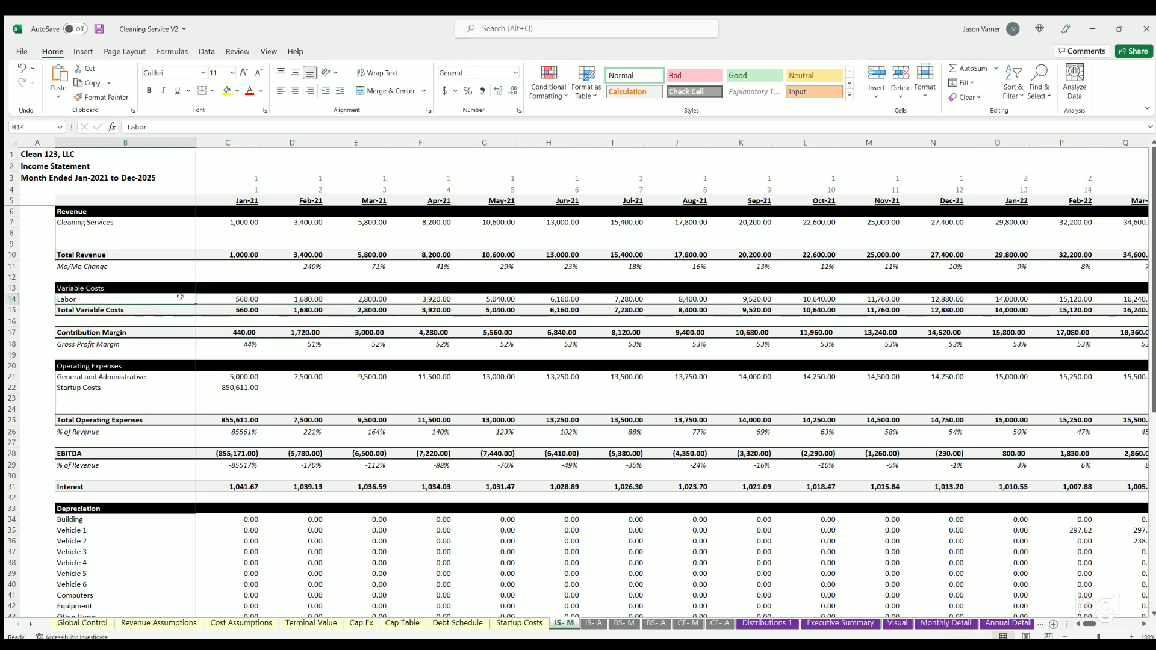
pyautogui.scroll(-4, 180, 297)
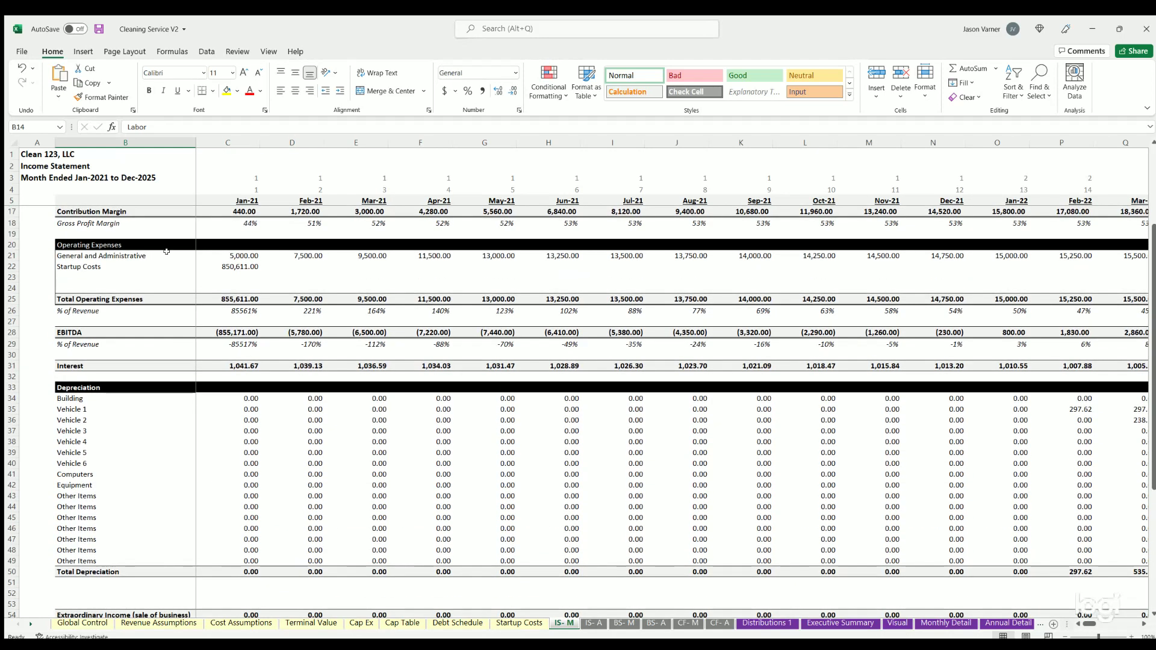
pyautogui.moveTo(240, 254); pyautogui.dragTo(291, 251)
pyautogui.click(229, 265)
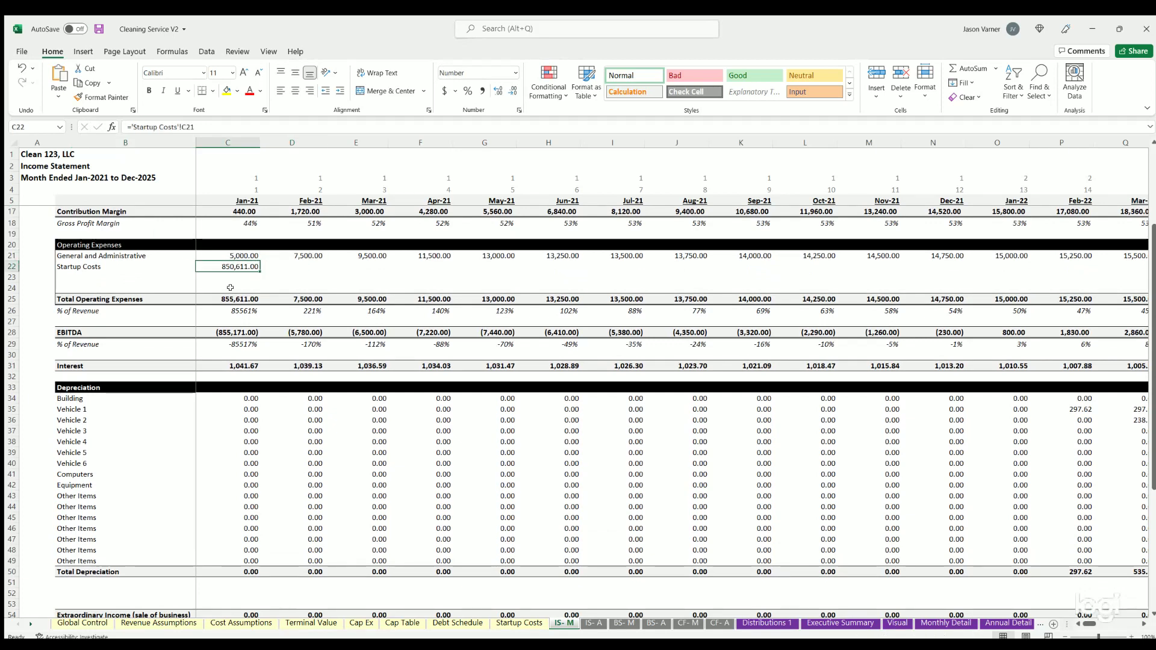
pyautogui.moveTo(234, 294); pyautogui.dragTo(355, 299)
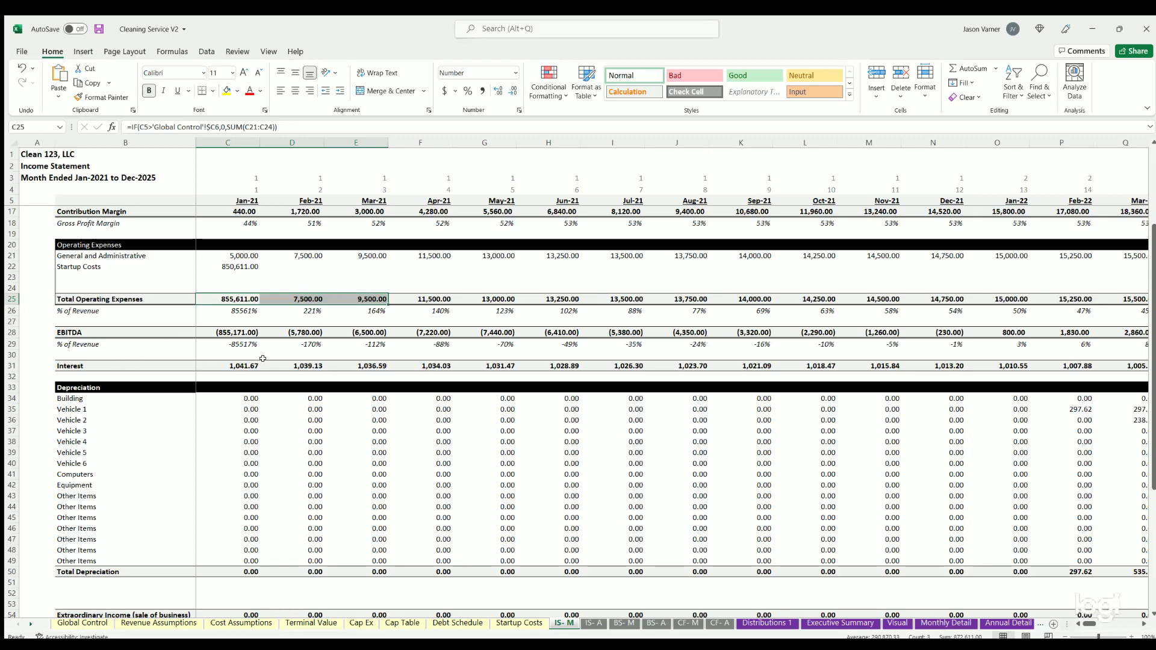
pyautogui.moveTo(239, 364); pyautogui.dragTo(560, 365)
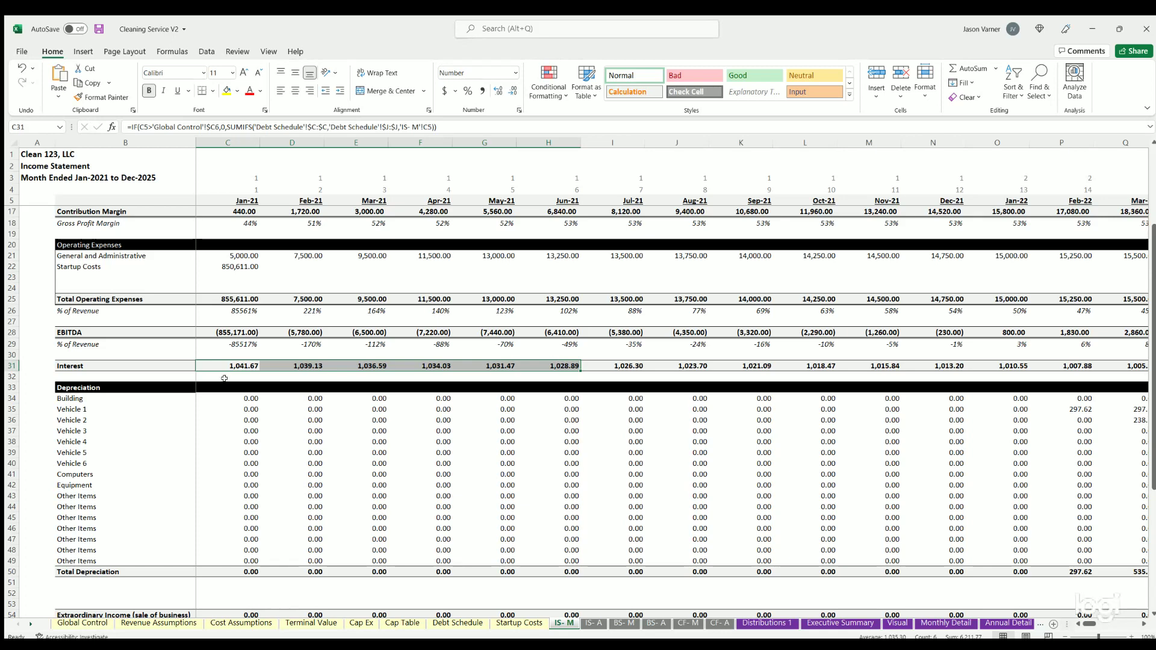
pyautogui.scroll(-4, 226, 361)
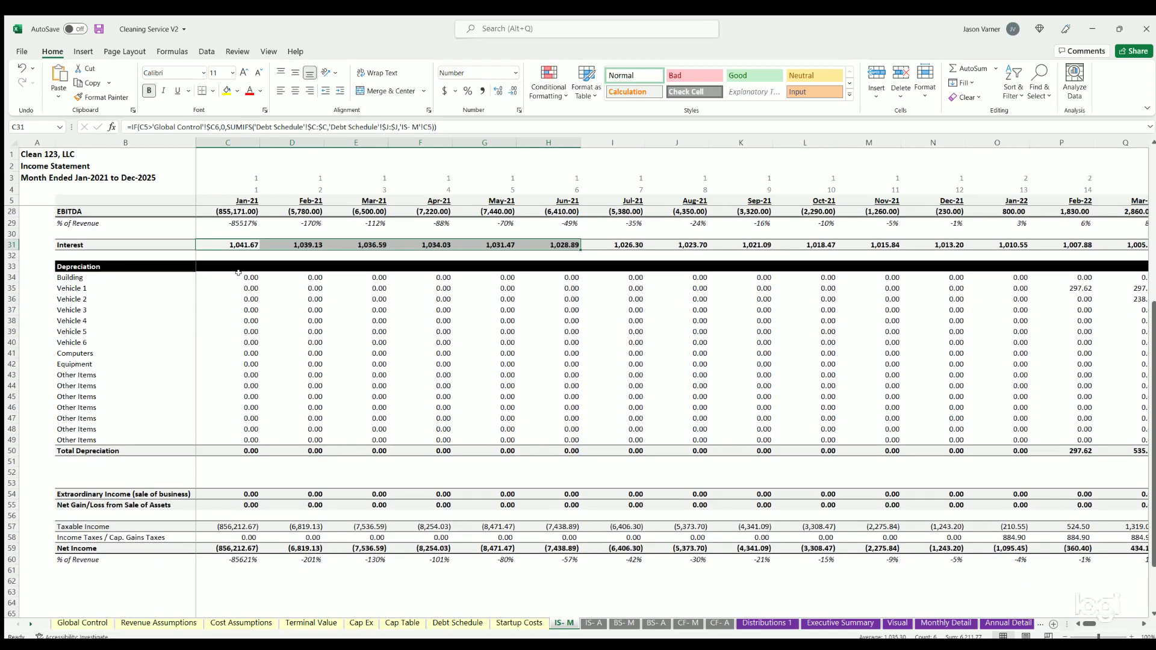
pyautogui.moveTo(1091, 624); pyautogui.dragTo(1091, 624)
pyautogui.scroll(-4, 318, 373)
pyautogui.click(241, 373)
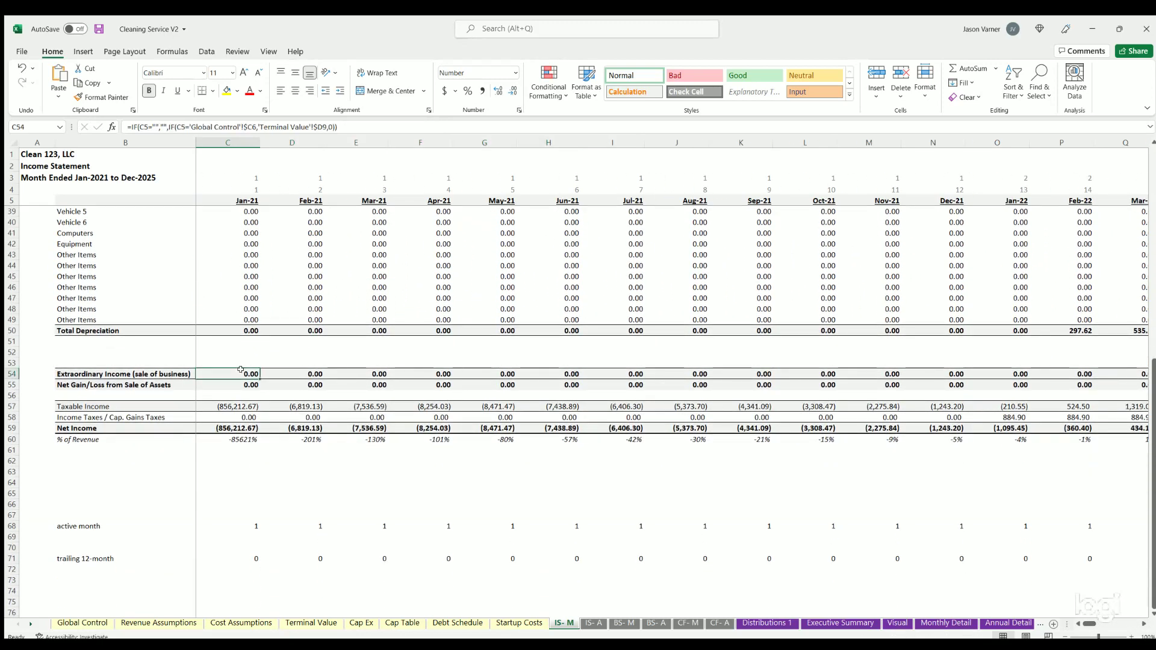
pyautogui.click(236, 385)
pyautogui.click(236, 404)
pyautogui.click(232, 415)
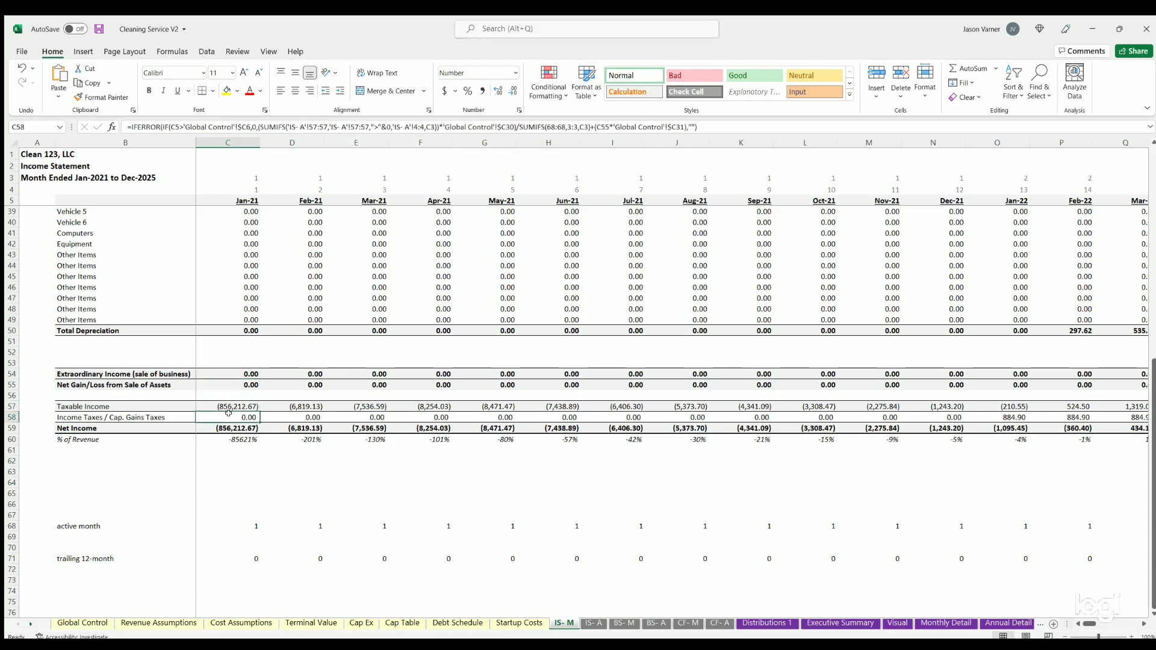
pyautogui.click(252, 428)
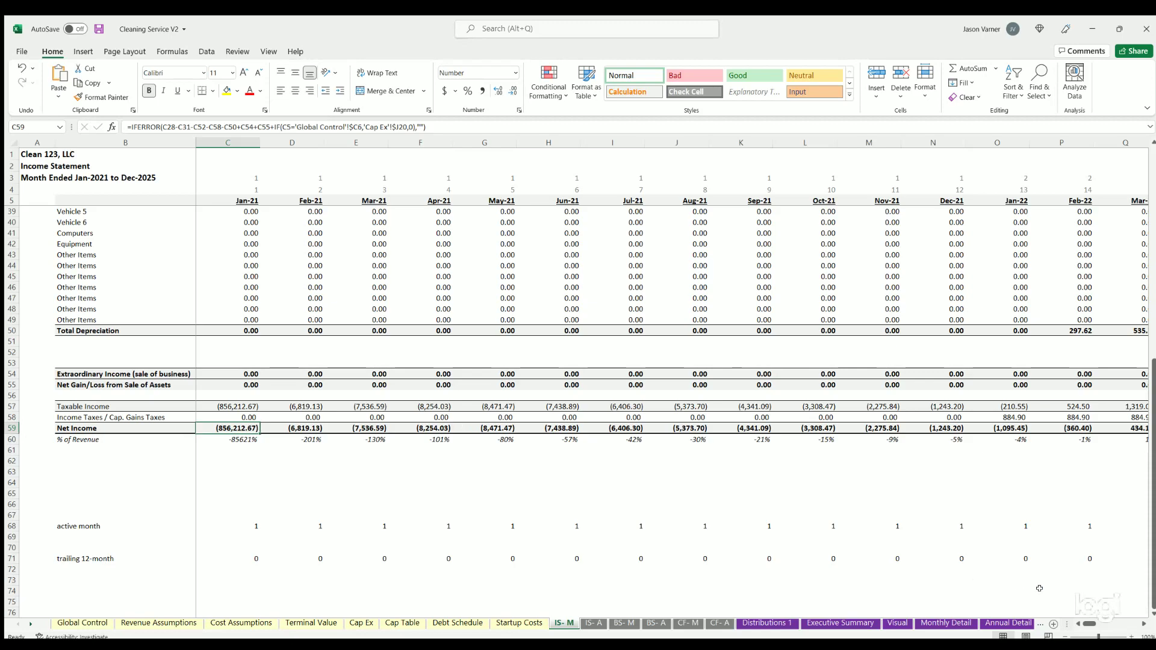
pyautogui.moveTo(1088, 624)
pyautogui.mouseDown()
pyautogui.moveTo(1133, 624)
pyautogui.moveTo(1080, 626)
pyautogui.mouseUp()
pyautogui.scroll(11, 250, 462)
# Look over the annual income statement.
pyautogui.click(593, 624)
pyautogui.scroll(10, 217, 496)
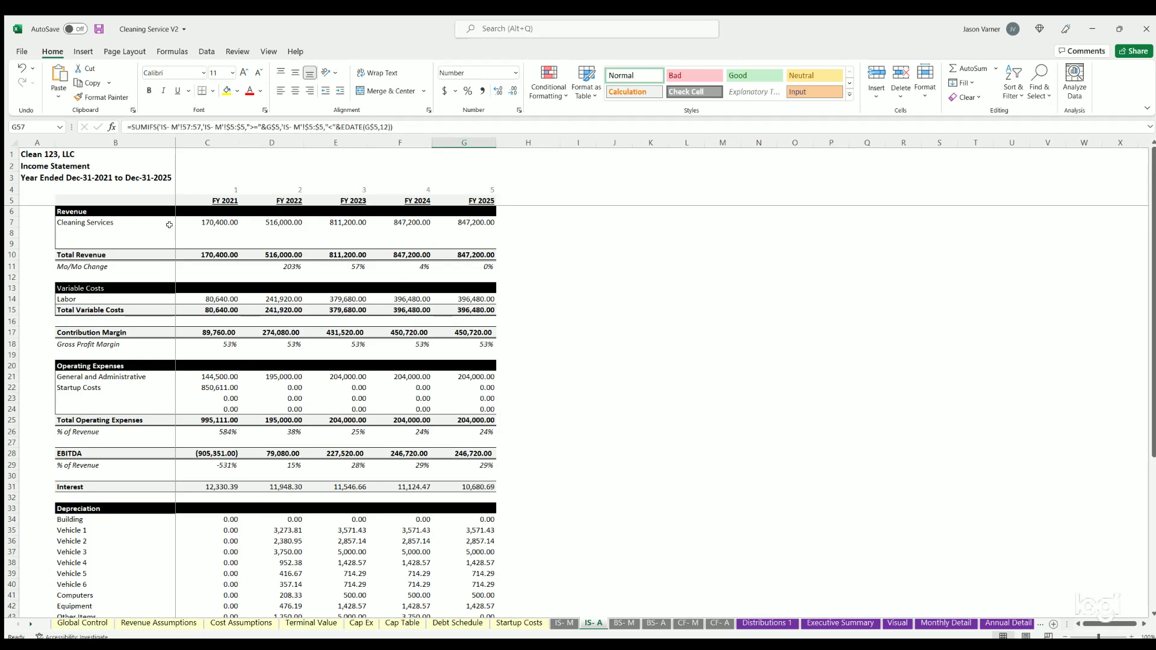
pyautogui.scroll(-11, 160, 295)
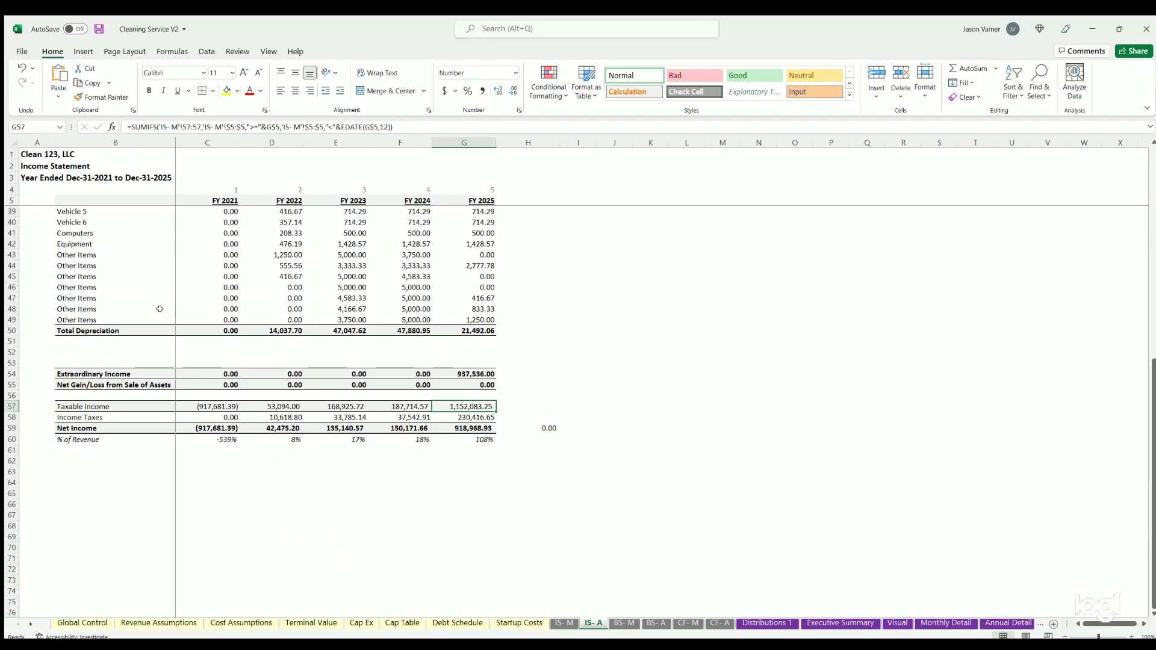
pyautogui.scroll(11, 160, 309)
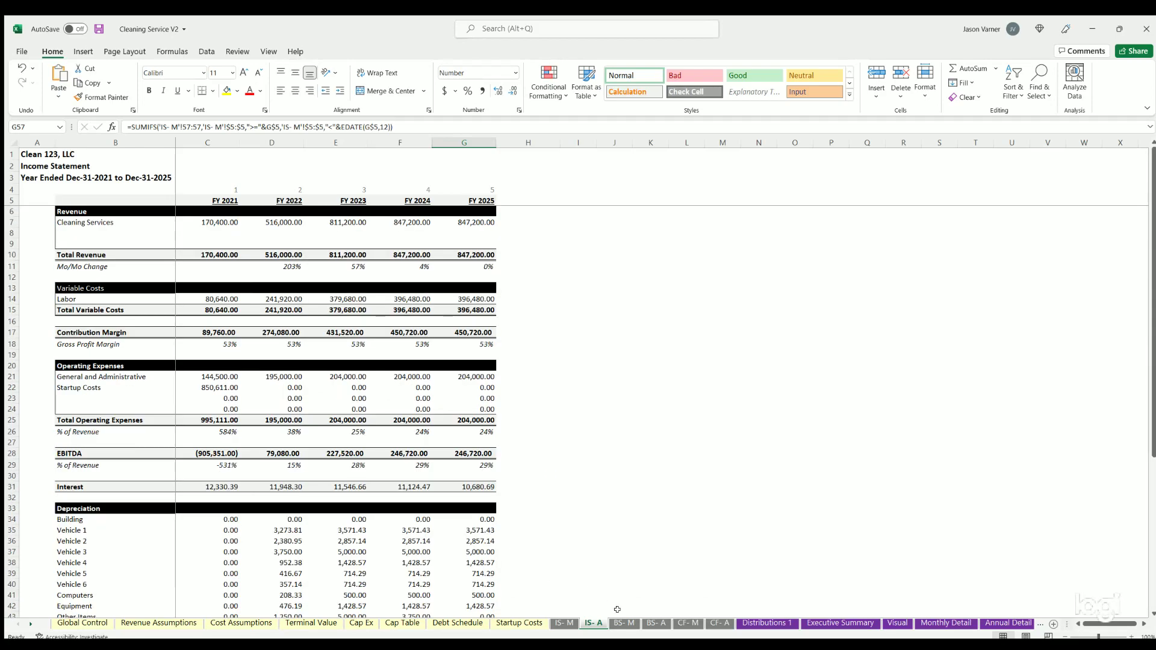
# On the monthly balance sheet, check the cash balance formulas for Jan-21 to Apr-21 and Nov-22.
pyautogui.click(624, 623)
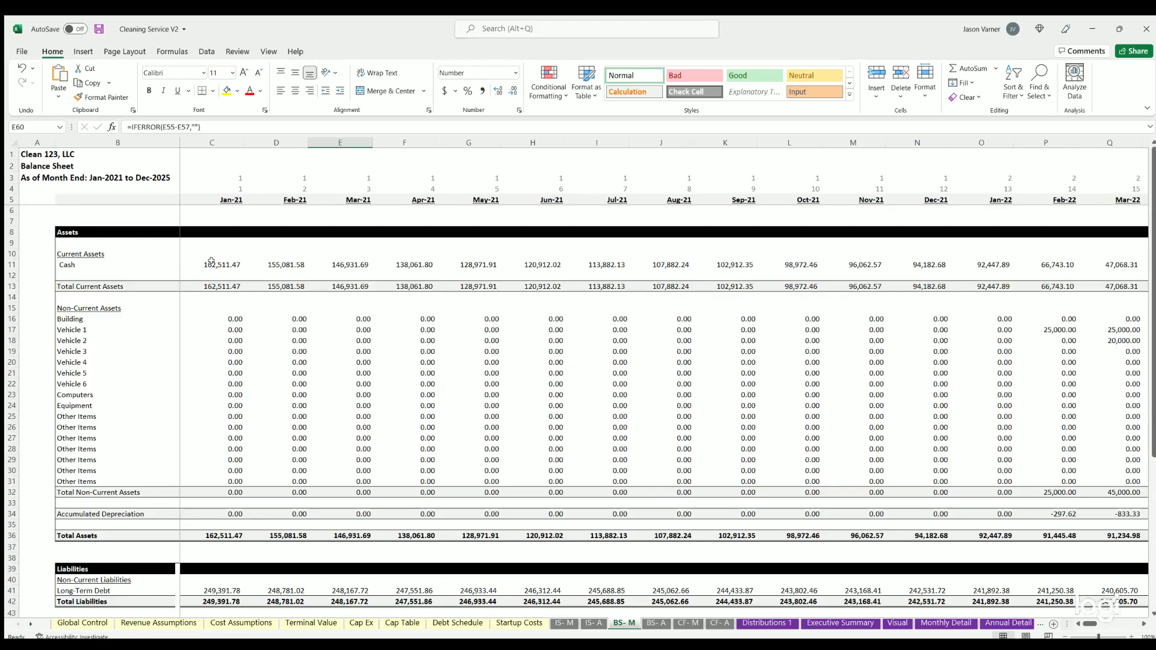
pyautogui.click(208, 266)
pyautogui.click(286, 264)
pyautogui.click(343, 263)
pyautogui.click(400, 261)
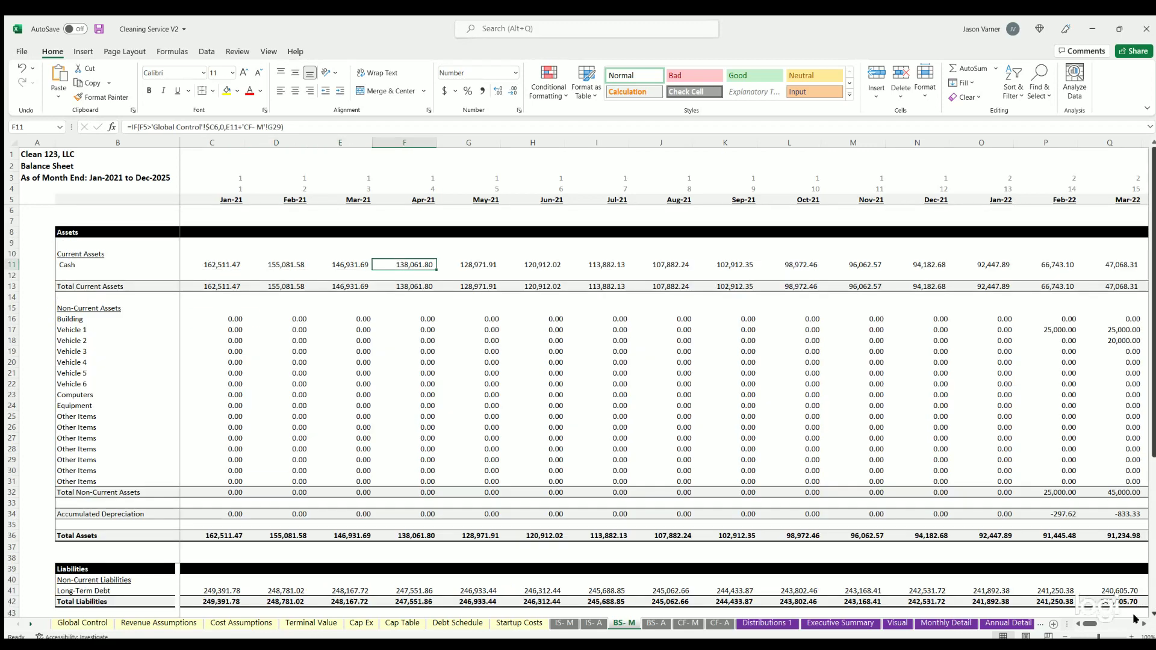
pyautogui.hscroll(7, 1091, 625)
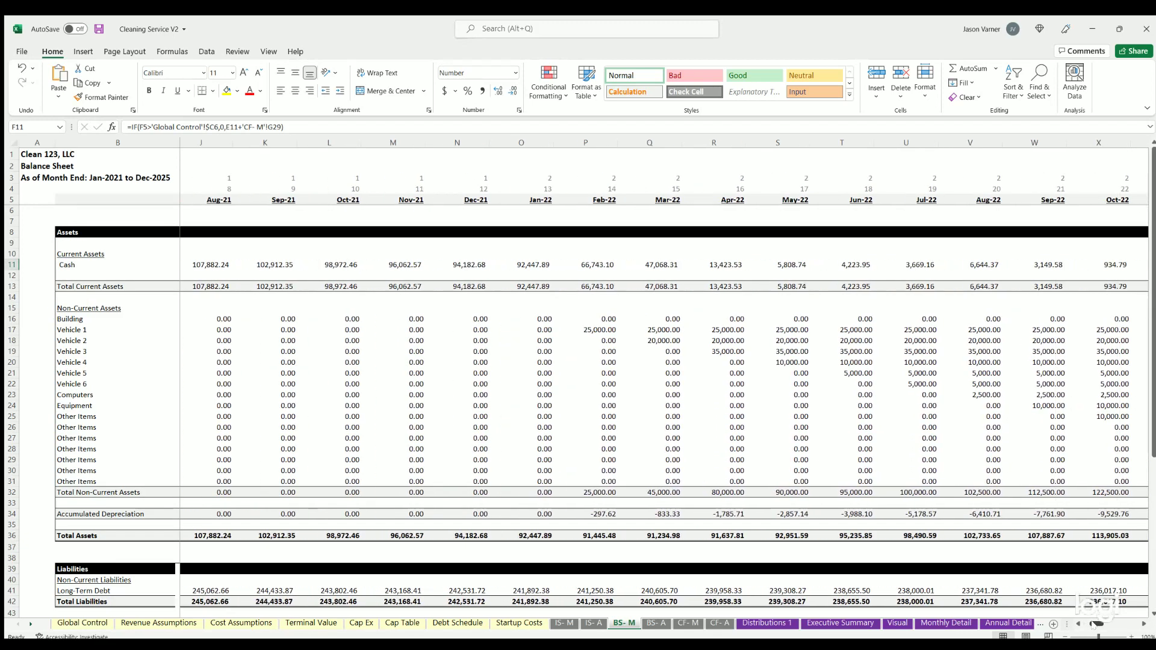
pyautogui.hscroll(4, 1093, 624)
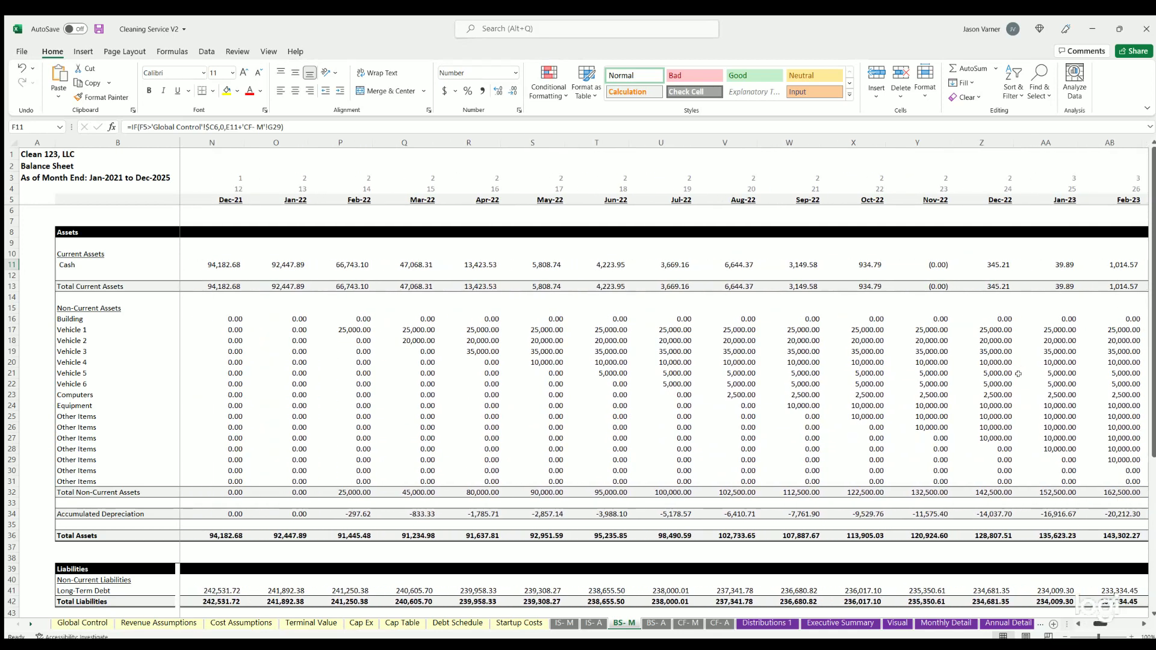
pyautogui.click(917, 264)
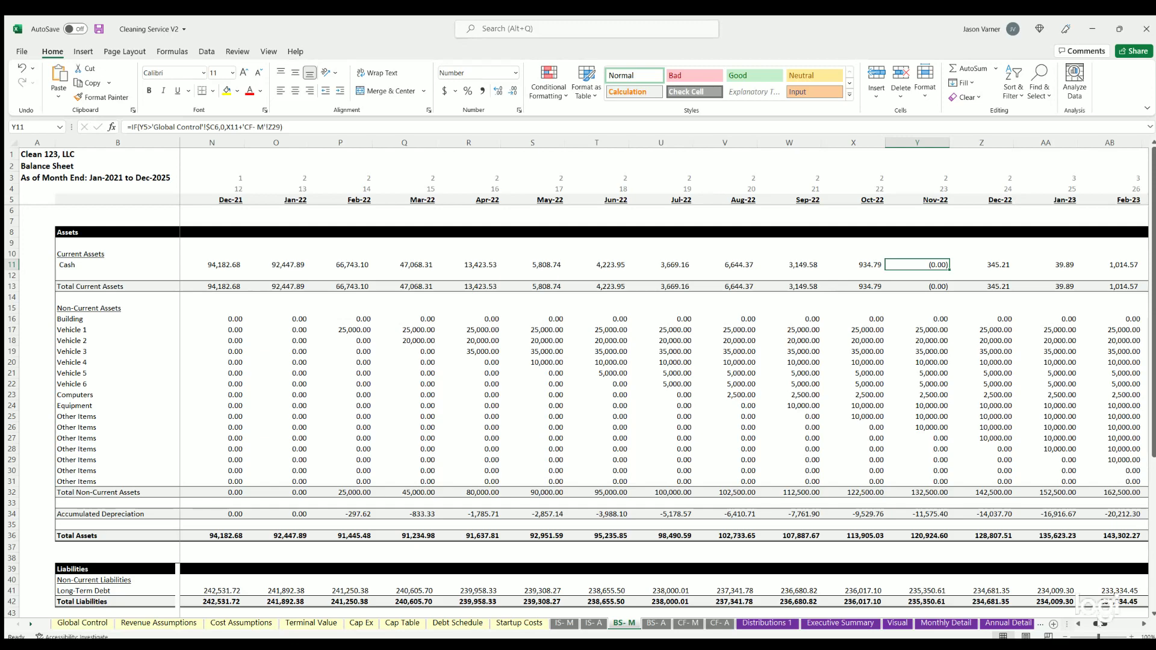
pyautogui.moveTo(1103, 625)
pyautogui.mouseDown()
pyautogui.moveTo(1118, 624)
pyautogui.moveTo(1089, 625)
pyautogui.mouseUp()
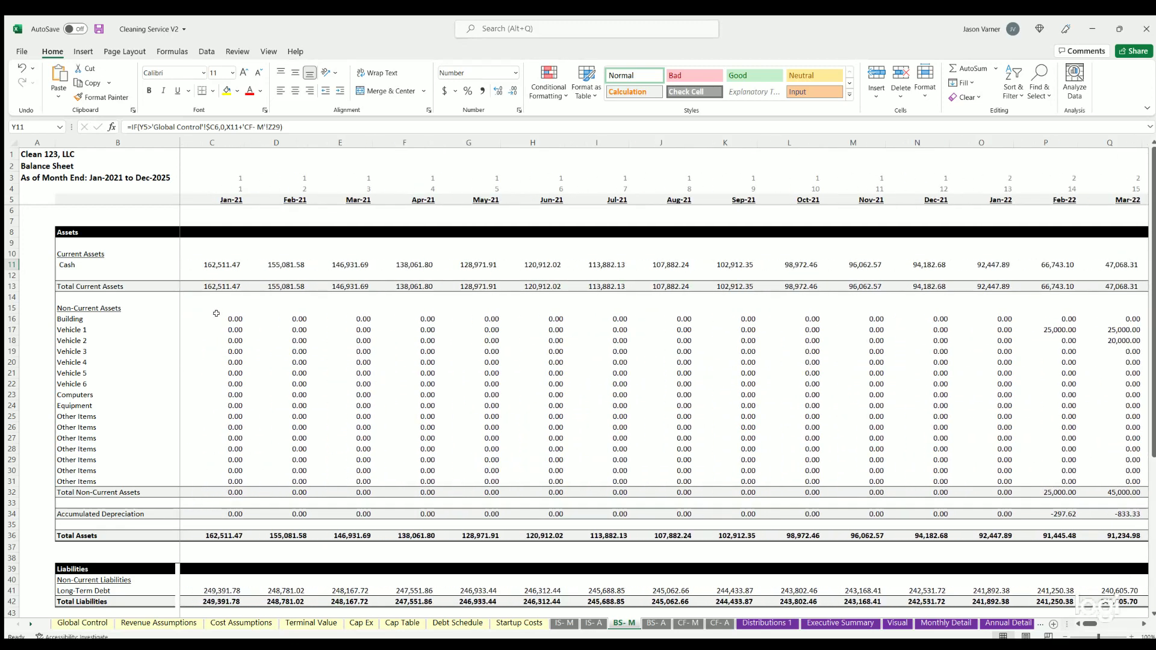
pyautogui.moveTo(217, 313); pyautogui.dragTo(485, 417)
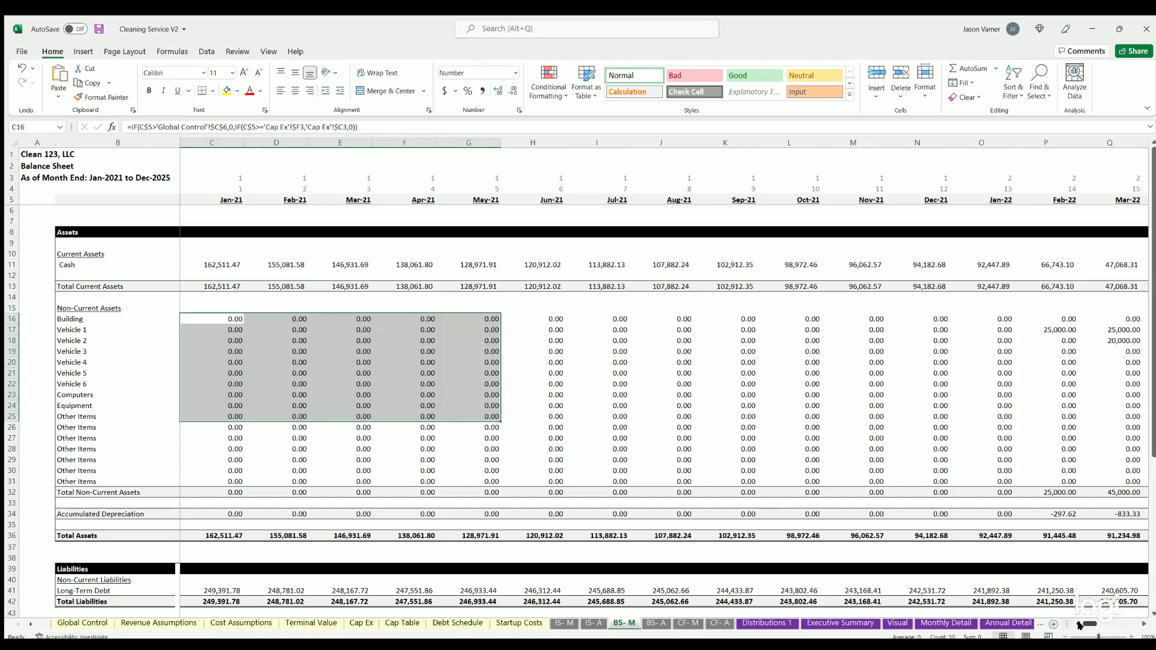
pyautogui.moveTo(1090, 624)
pyautogui.mouseDown()
pyautogui.moveTo(1109, 624)
pyautogui.moveTo(1088, 624)
pyautogui.mouseUp()
# Check accumulated depreciation, the equity formulas, and Total Assets against Total Liabilities + Owners Equity.
pyautogui.click(745, 515)
pyautogui.scroll(-4, 215, 410)
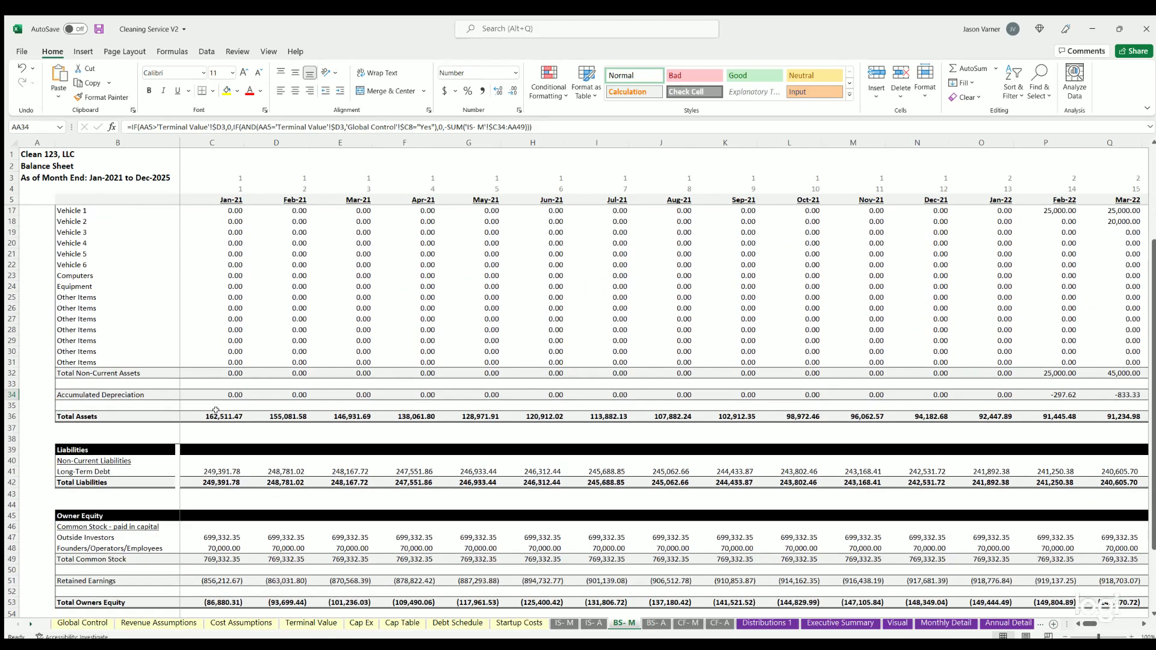
pyautogui.scroll(-4, 221, 449)
pyautogui.moveTo(220, 352); pyautogui.dragTo(574, 351)
pyautogui.scroll(-4, 214, 314)
pyautogui.click(215, 303)
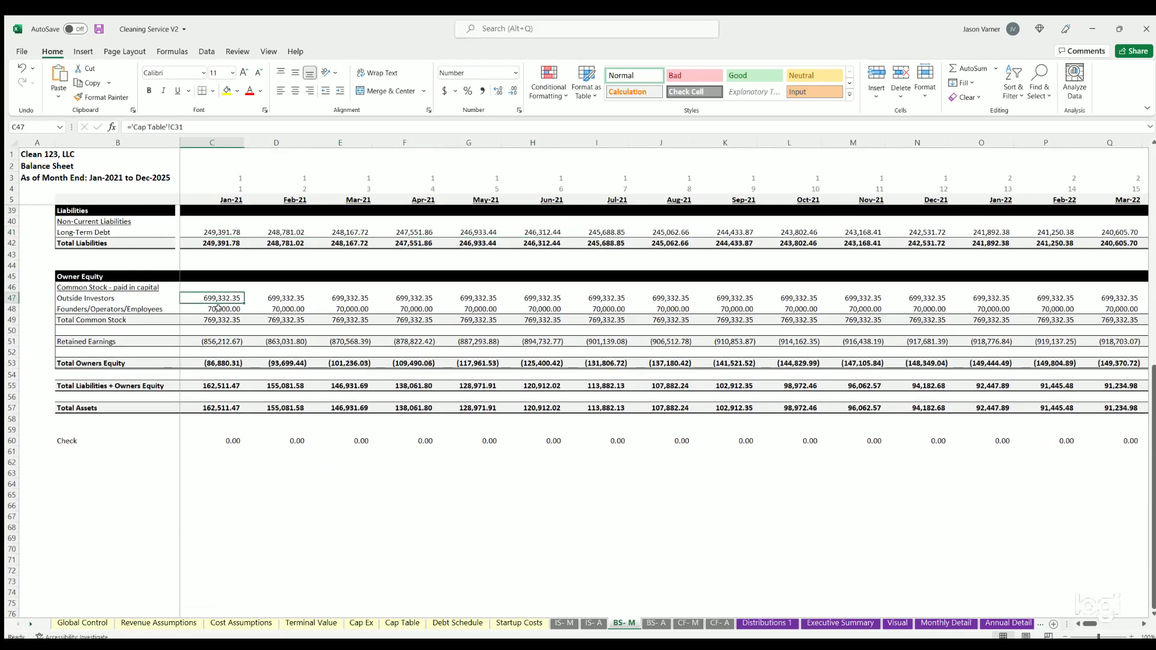
pyautogui.click(234, 339)
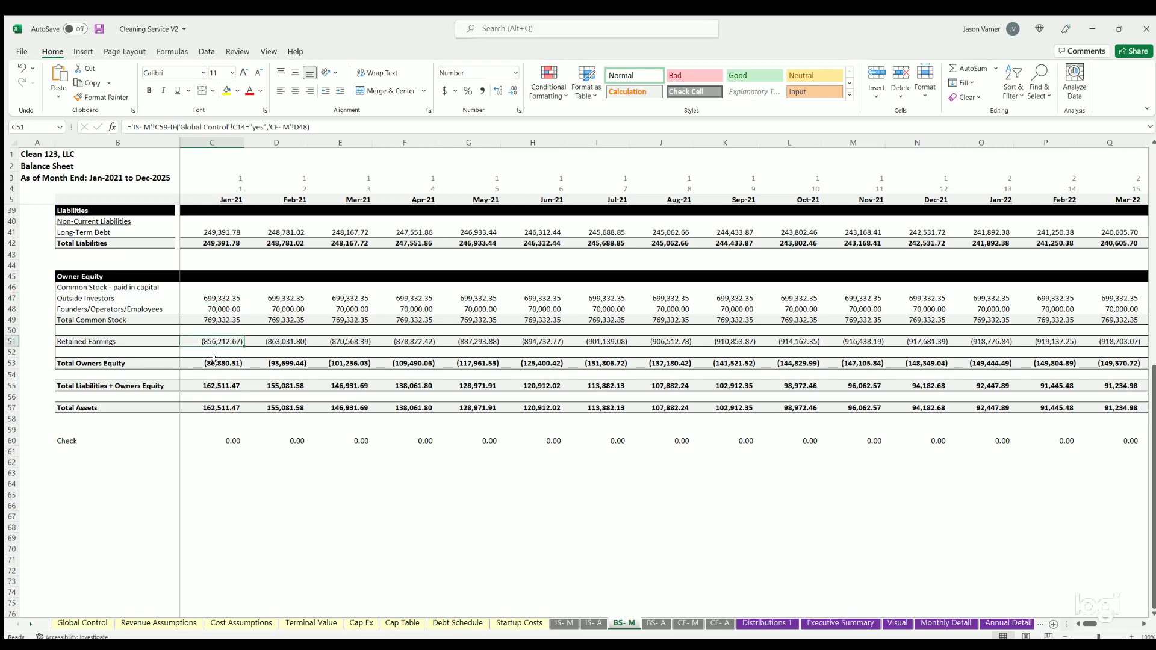
pyautogui.click(214, 362)
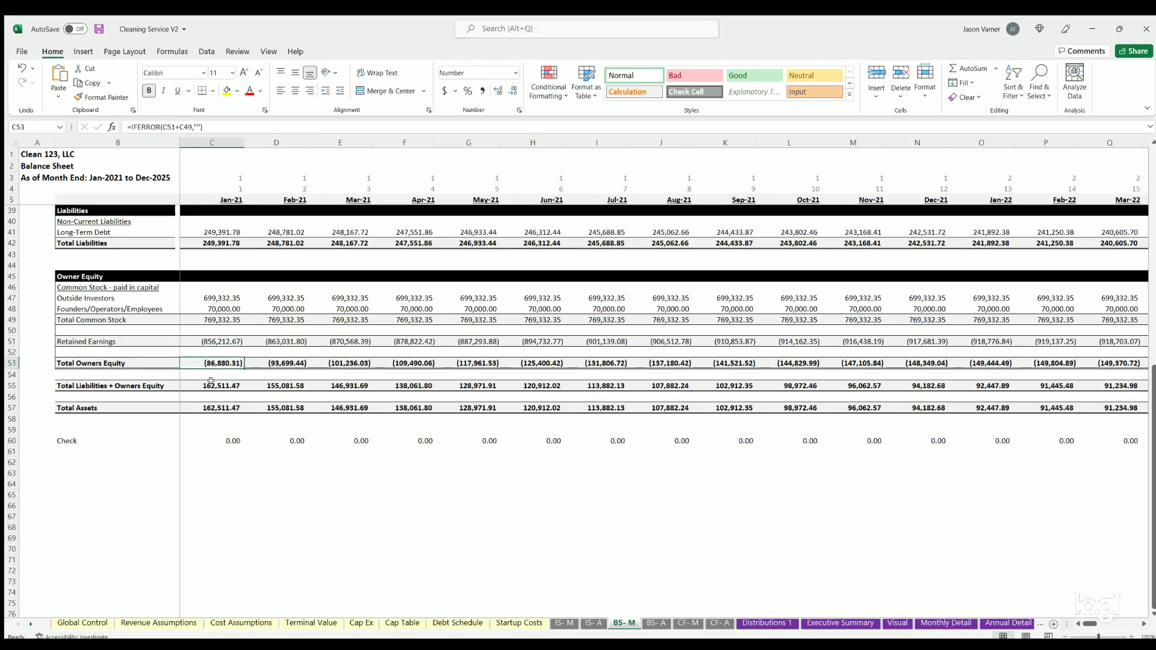
pyautogui.click(211, 381)
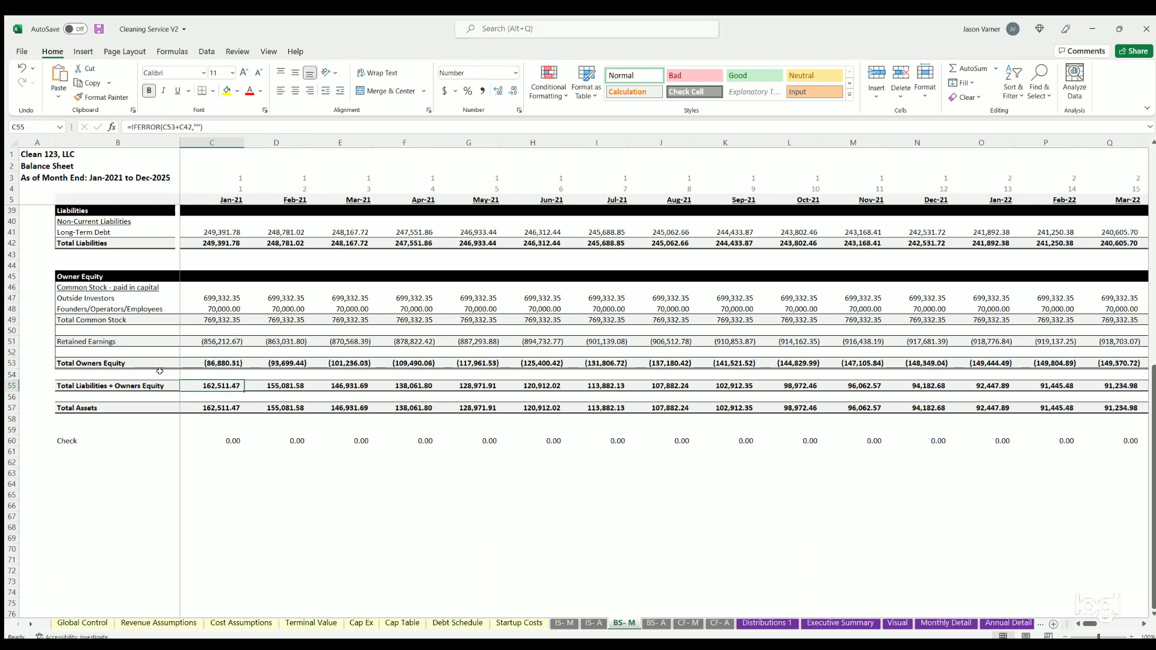
pyautogui.click(224, 406)
pyautogui.click(221, 378)
pyautogui.click(235, 410)
# Move to the annual balance sheet showing FY 2021 to FY 2025 totals.
pyautogui.moveTo(1089, 624)
pyautogui.mouseDown()
pyautogui.moveTo(1112, 623)
pyautogui.moveTo(1078, 626)
pyautogui.mouseUp()
pyautogui.scroll(11, 350, 505)
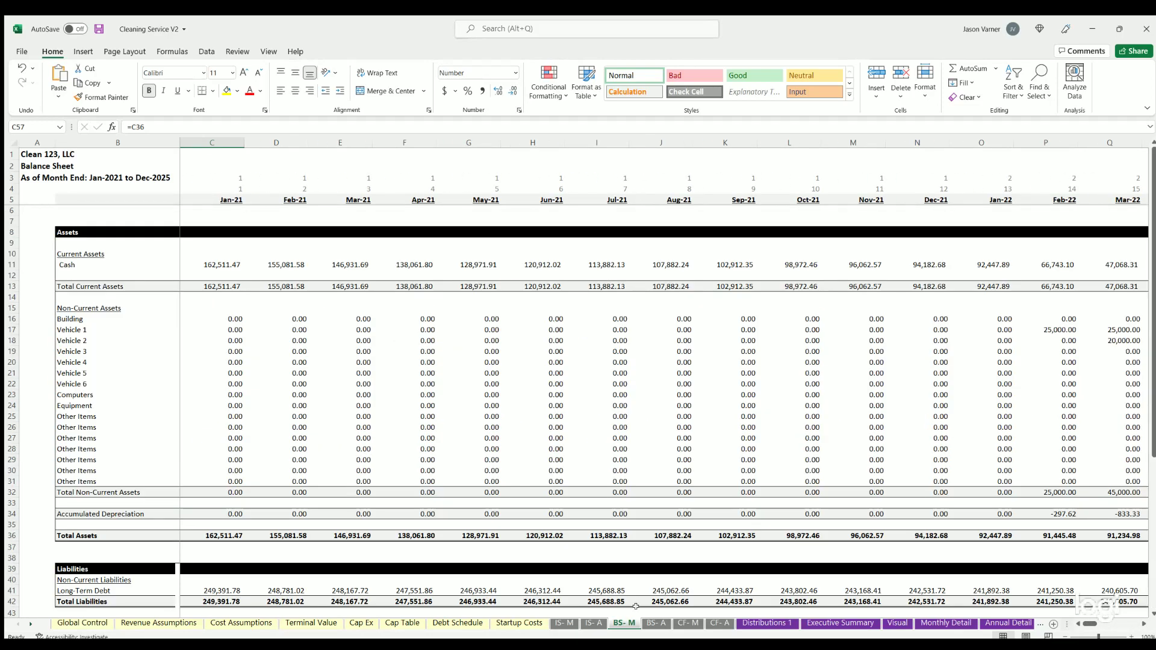
pyautogui.click(655, 623)
pyautogui.scroll(-11, 181, 415)
# On the monthly cash flow statement, review the Jan-21 operating formulas from customer receipts to net operating cash.
pyautogui.scroll(11, 355, 440)
pyautogui.click(687, 622)
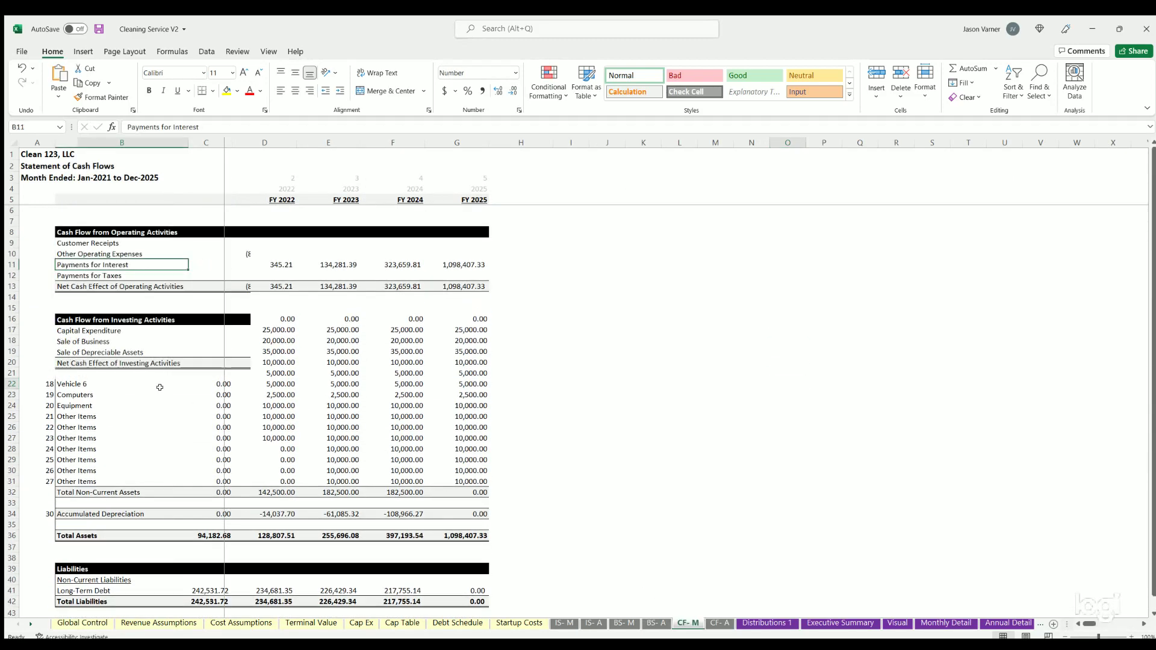
pyautogui.click(101, 240)
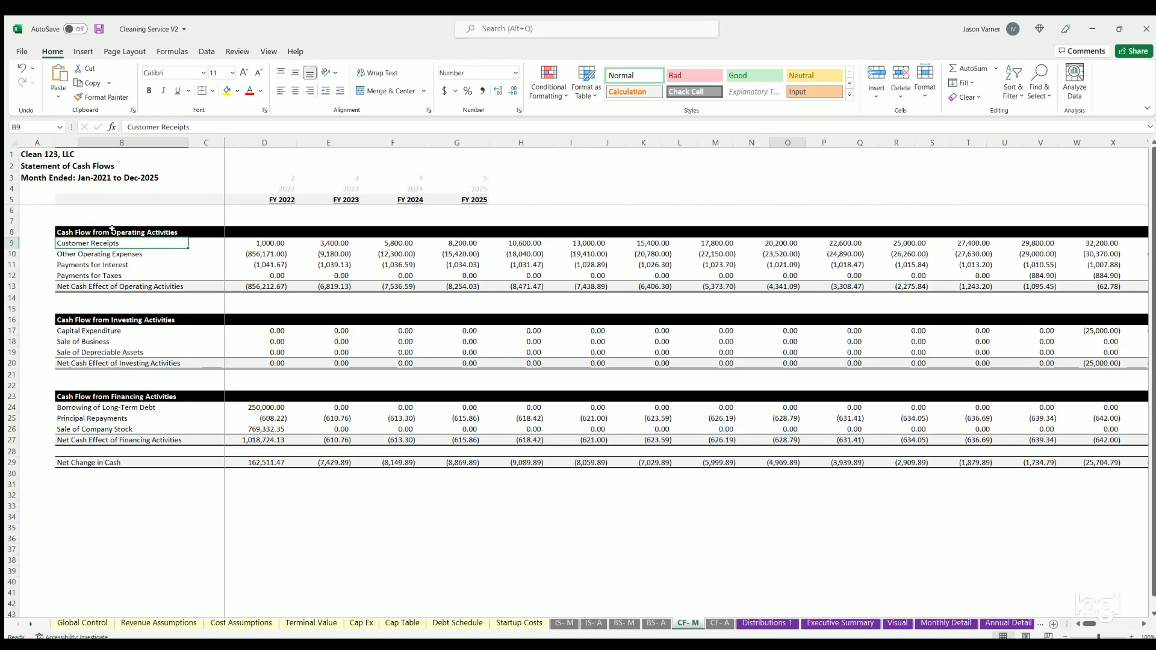
pyautogui.moveTo(110, 232); pyautogui.dragTo(299, 281)
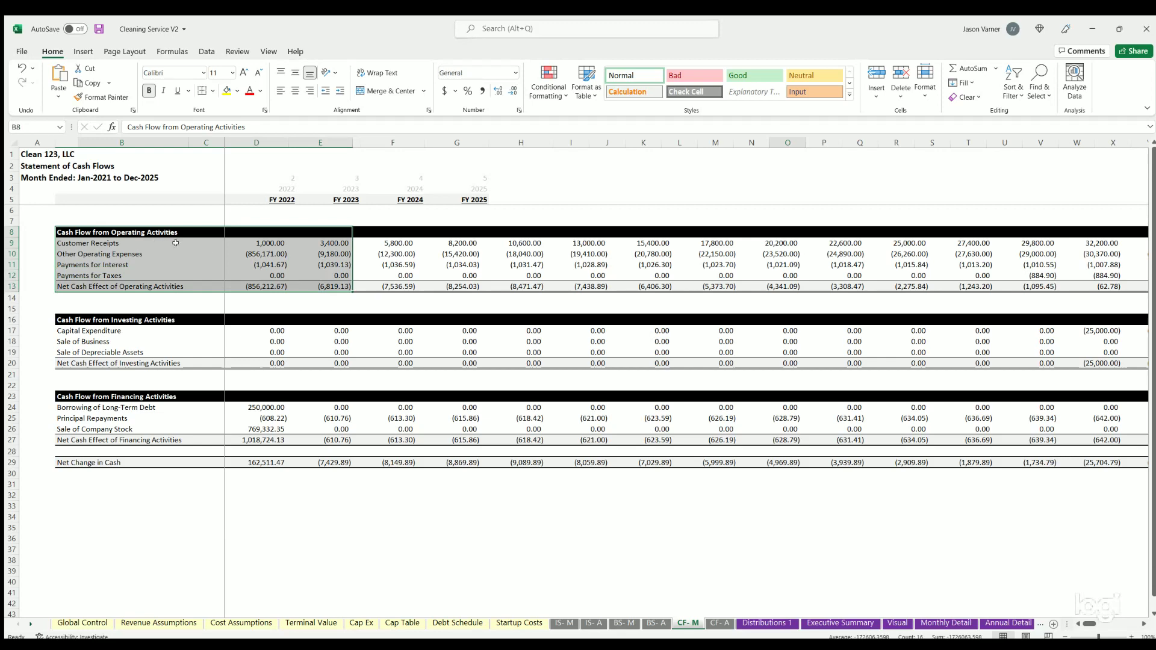
pyautogui.click(263, 241)
pyautogui.click(266, 254)
pyautogui.click(267, 265)
pyautogui.click(265, 275)
pyautogui.moveTo(257, 286); pyautogui.dragTo(393, 286)
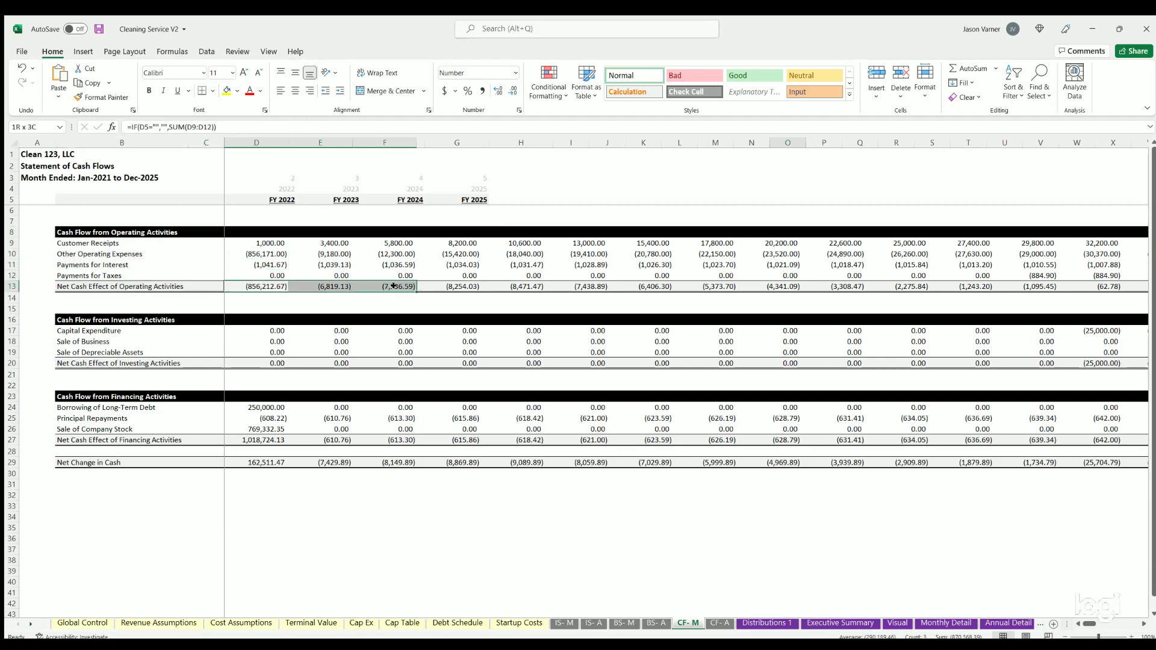
# Review the investing rows and the Dec-25 sale of business and depreciable asset amounts.
pyautogui.click(110, 331)
pyautogui.click(109, 341)
pyautogui.click(111, 351)
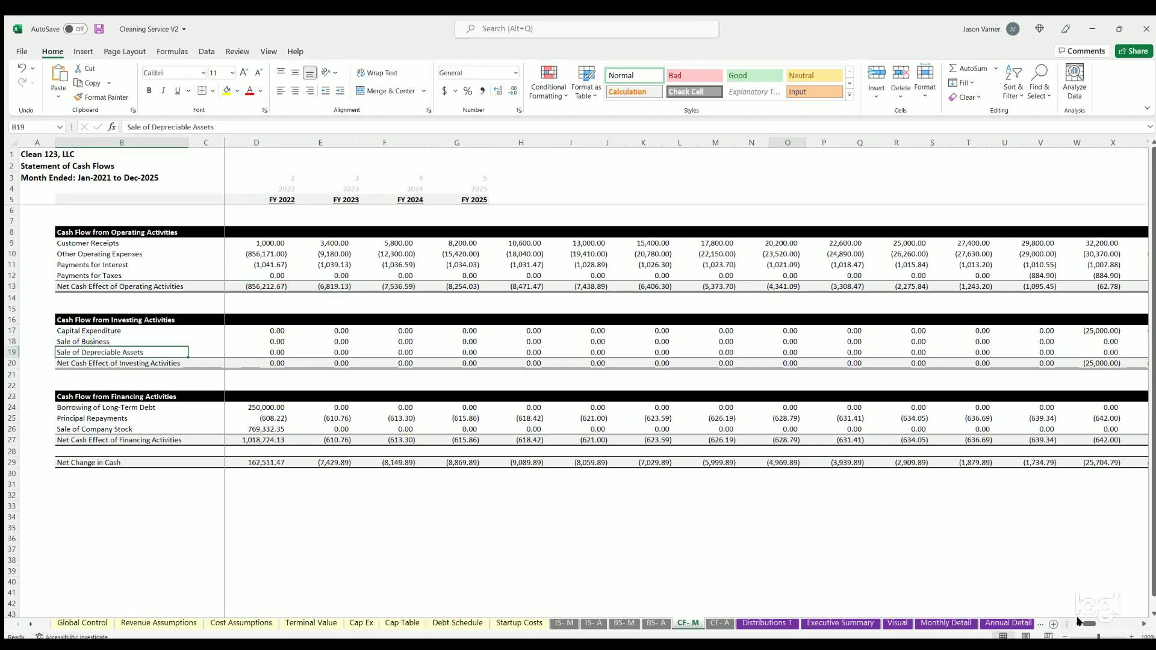
pyautogui.moveTo(1088, 624); pyautogui.dragTo(1132, 624)
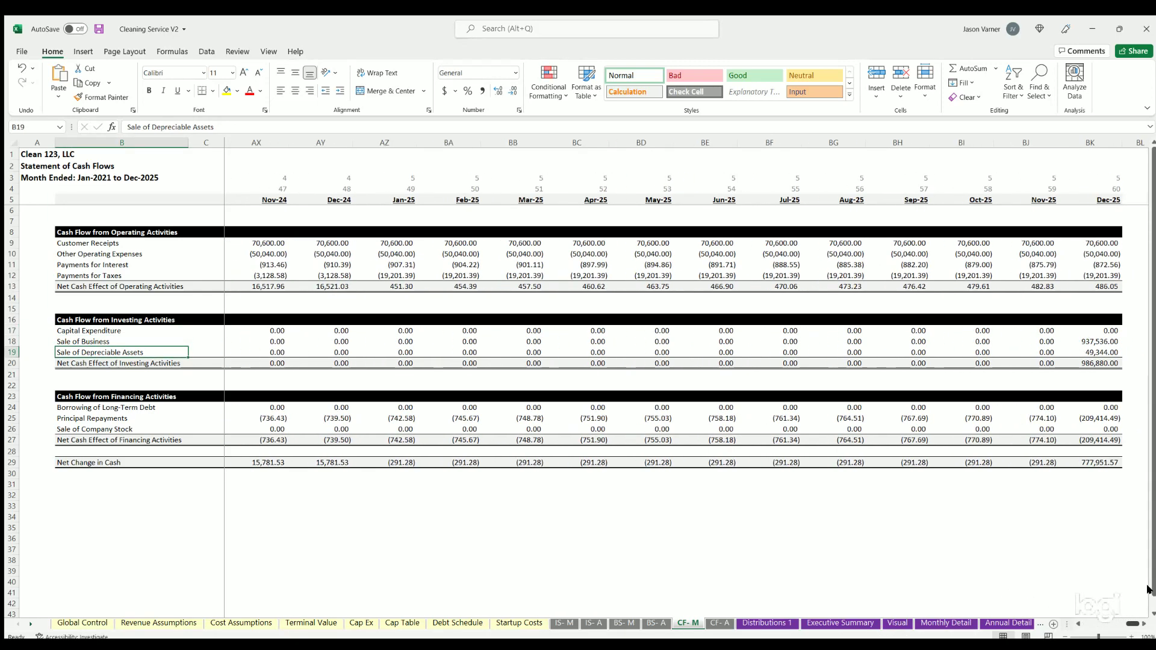
pyautogui.click(1097, 342)
pyautogui.click(1099, 353)
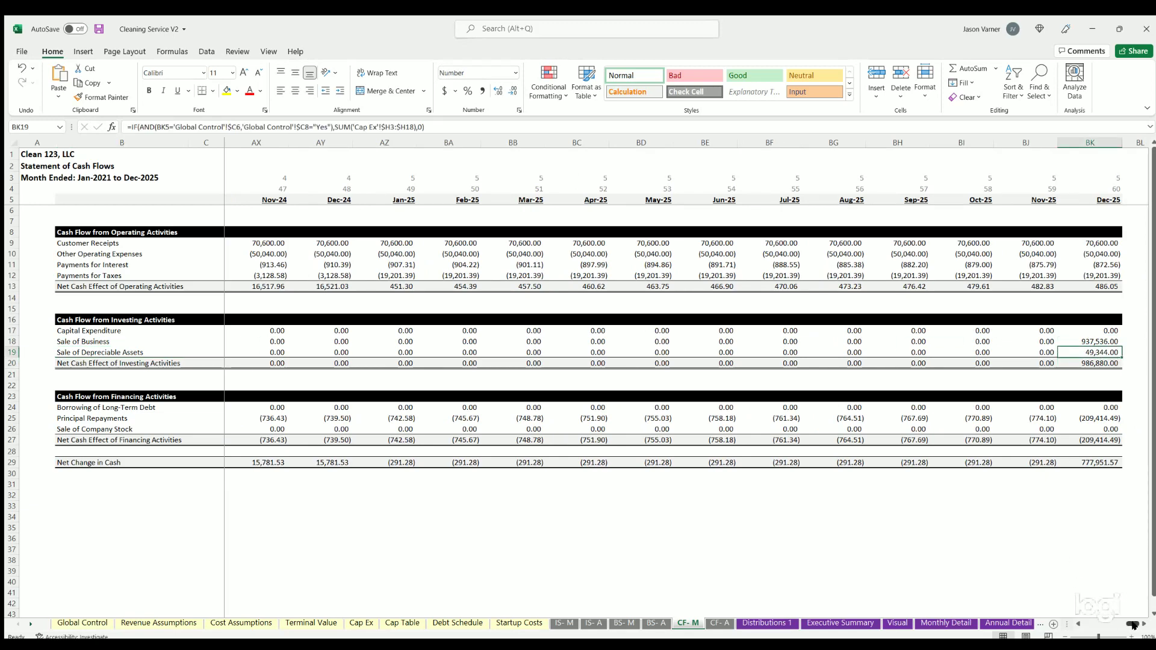
pyautogui.moveTo(1132, 623); pyautogui.dragTo(1089, 624)
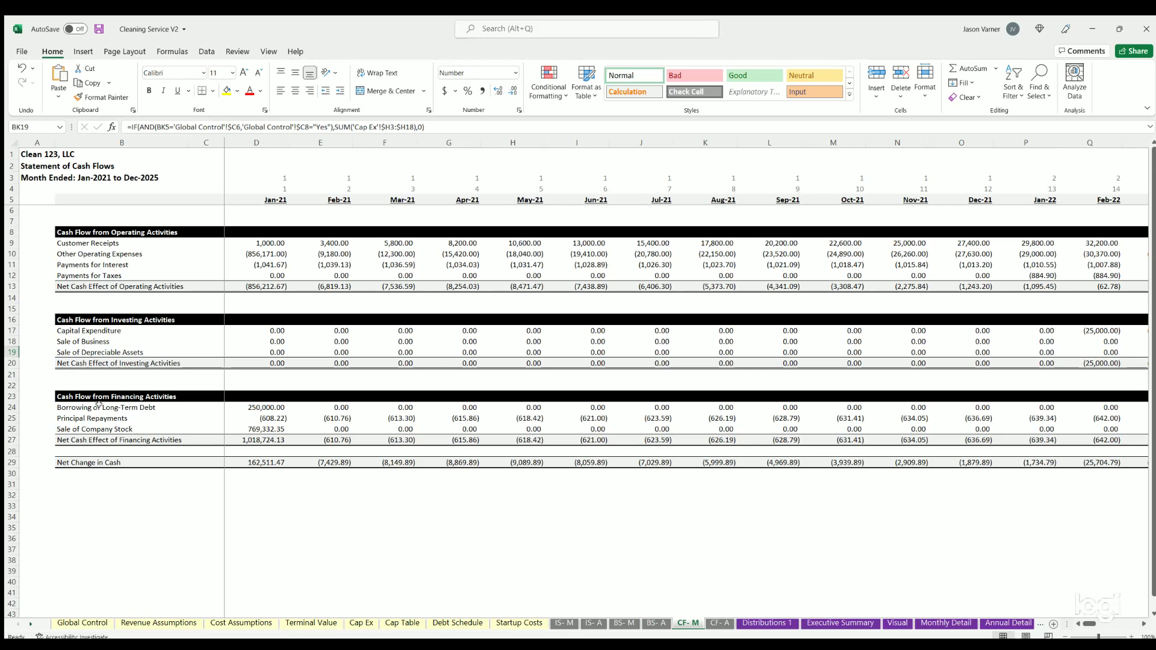
# Change Exit / End Month to Nov-25 and confirm the sale of business moves from Dec-25 to Nov-25.
pyautogui.click(88, 623)
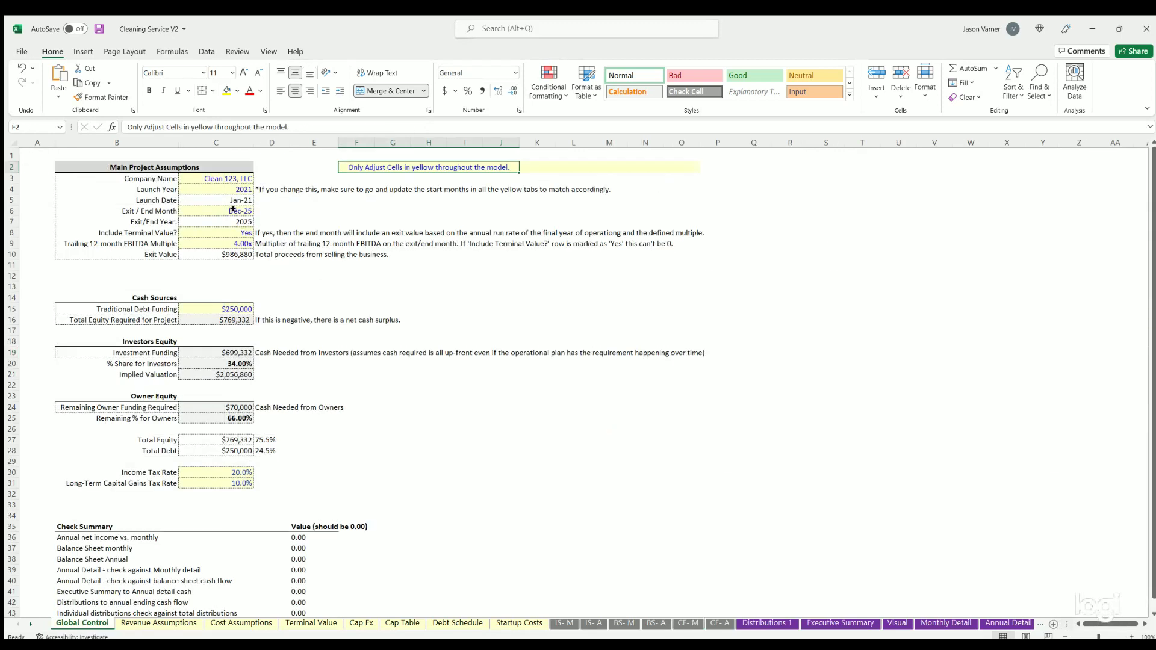
pyautogui.click(233, 209)
pyautogui.hotkey('ctrl', 'z')
pyautogui.click(688, 622)
pyautogui.moveTo(1090, 624); pyautogui.dragTo(1132, 624)
pyautogui.click(1030, 340)
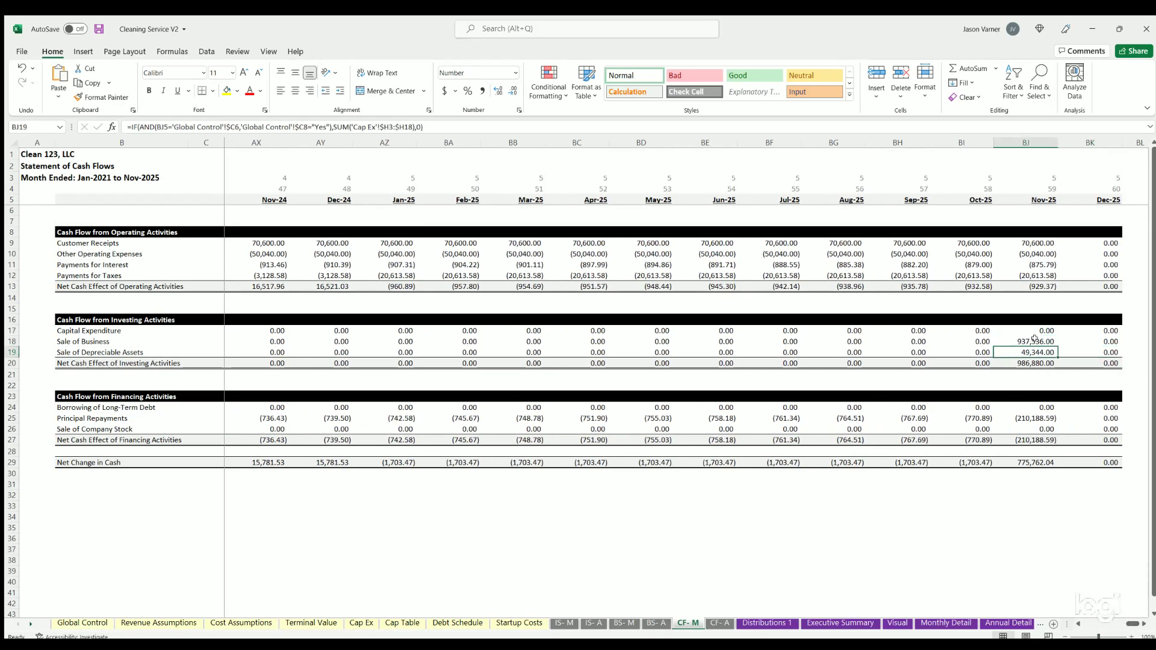
pyautogui.click(1090, 341)
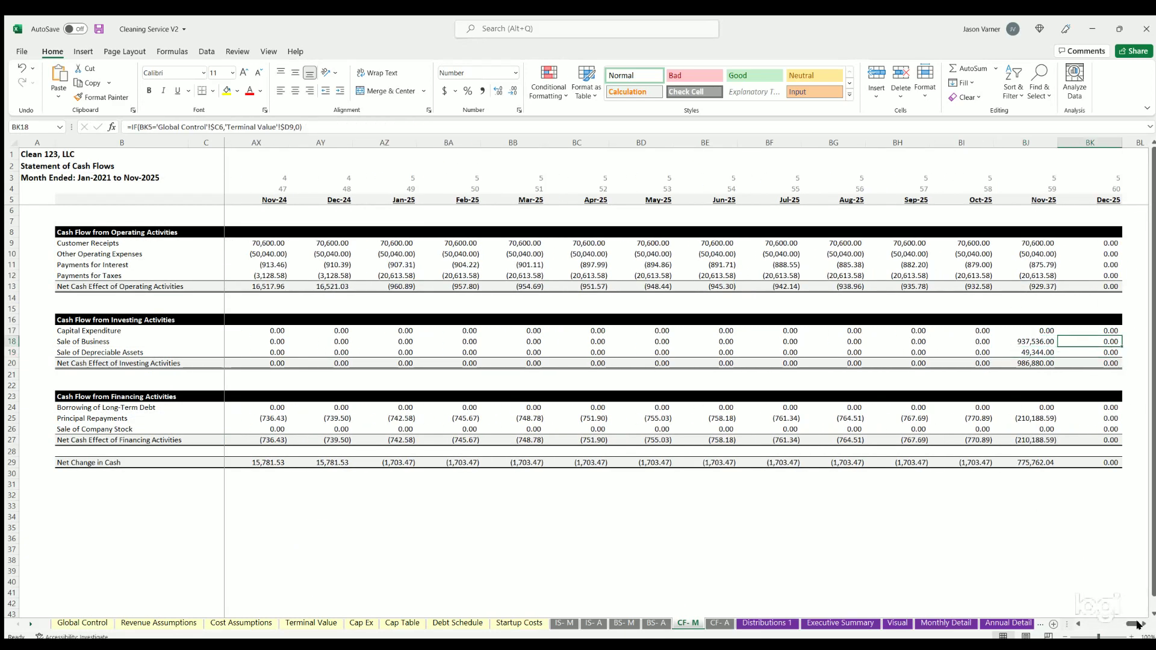
pyautogui.moveTo(1132, 623); pyautogui.dragTo(1089, 624)
# Set Exit / End Month back to Dec-25 and recheck the Investing Activities block.
pyautogui.click(82, 623)
pyautogui.click(258, 210)
pyautogui.click(222, 271)
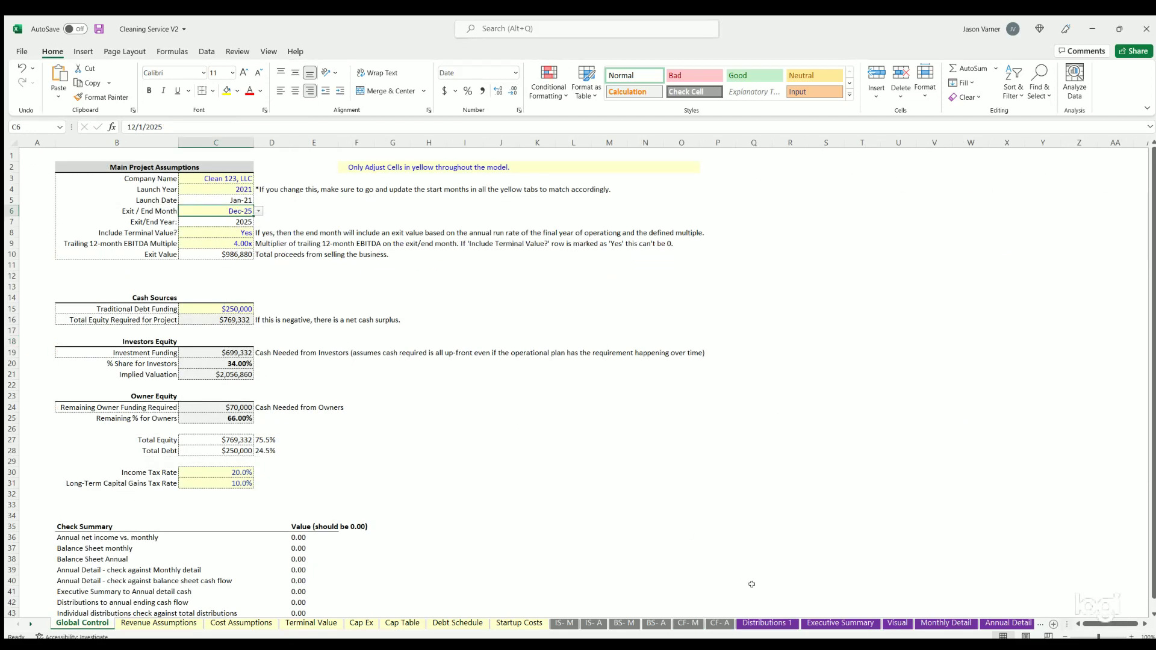
pyautogui.click(688, 622)
pyautogui.moveTo(104, 319); pyautogui.dragTo(337, 353)
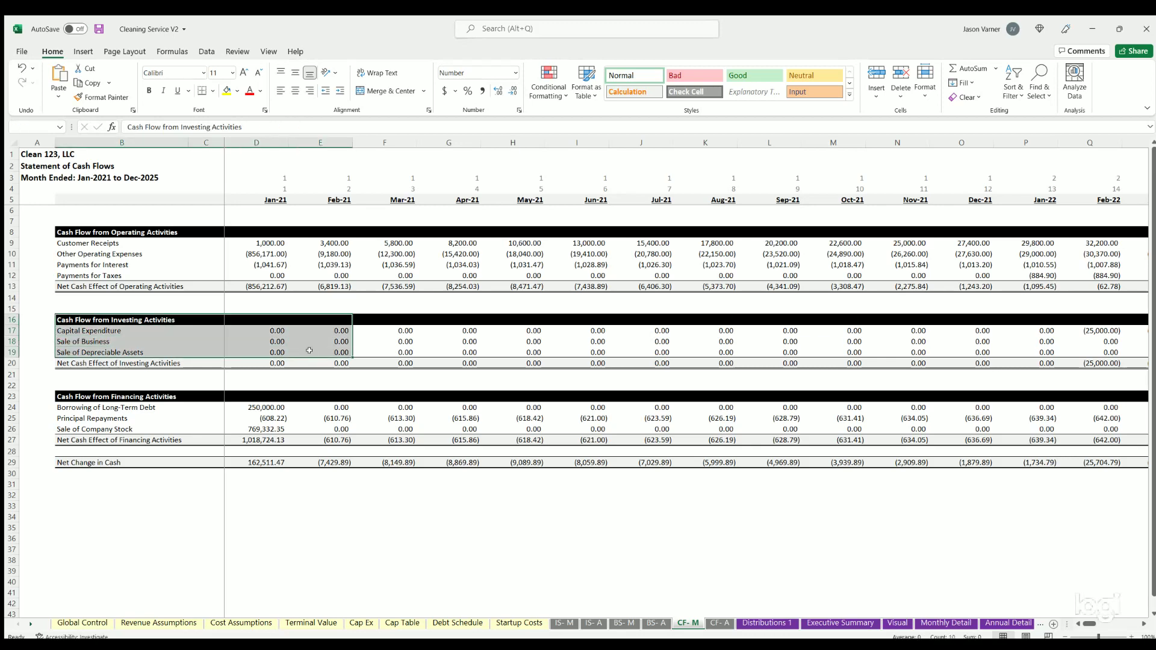
# Check the Jan-21 borrowing, Jan/Feb-21 principal repayment and net change in cash formulas.
pyautogui.click(264, 406)
pyautogui.click(268, 418)
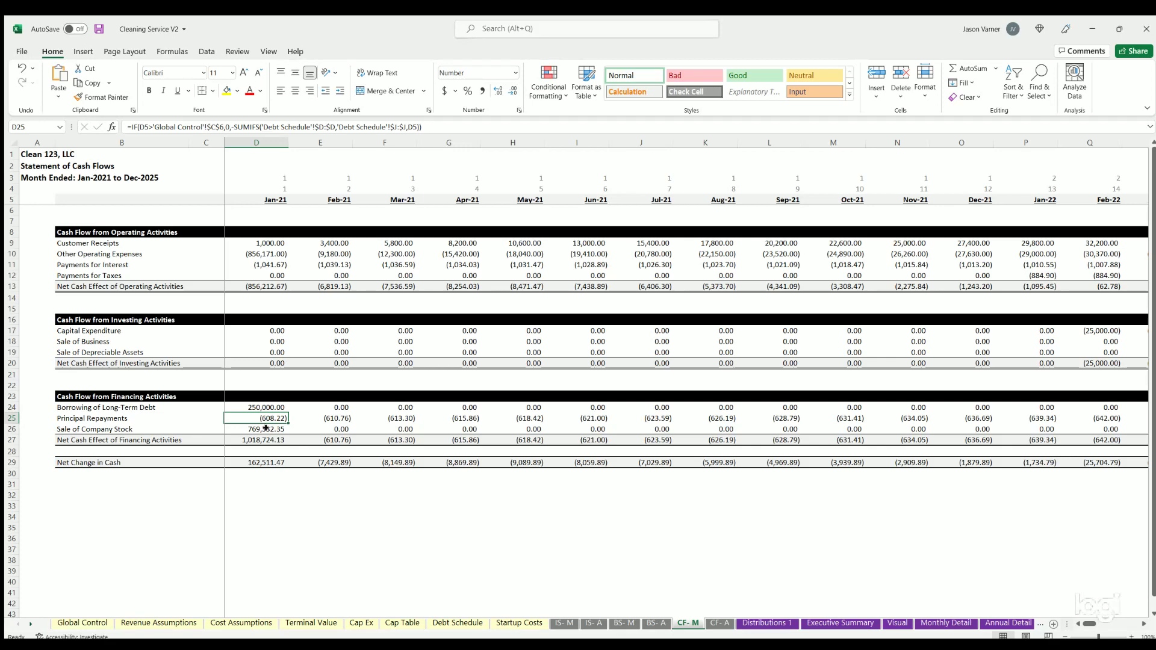
pyautogui.click(330, 417)
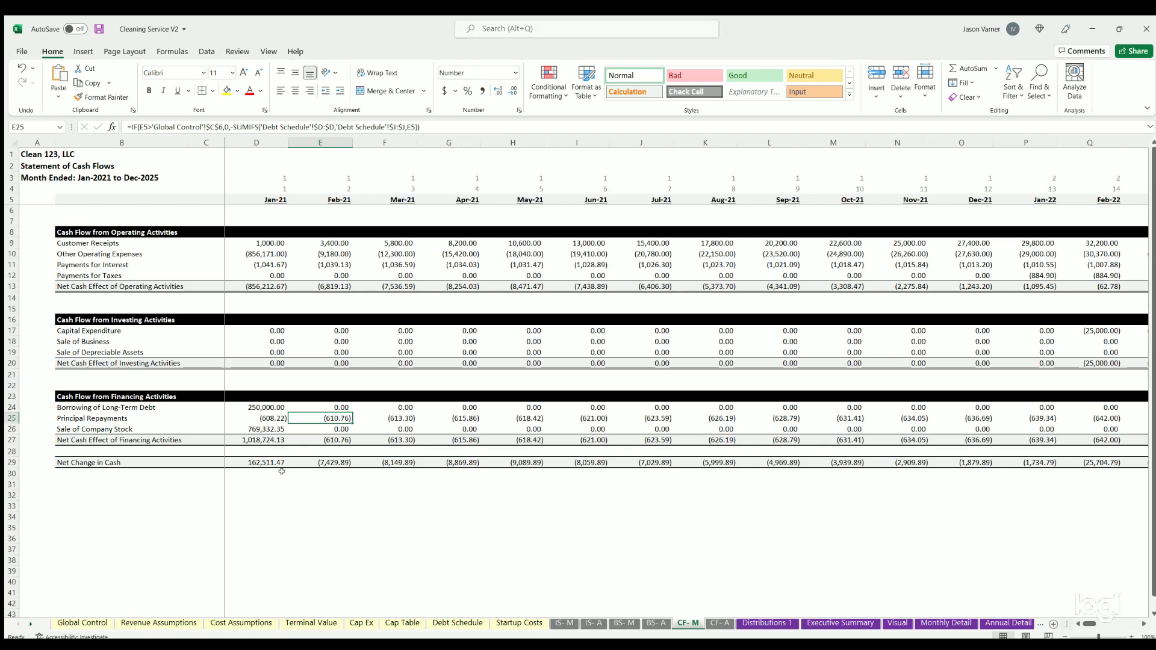
pyautogui.click(264, 462)
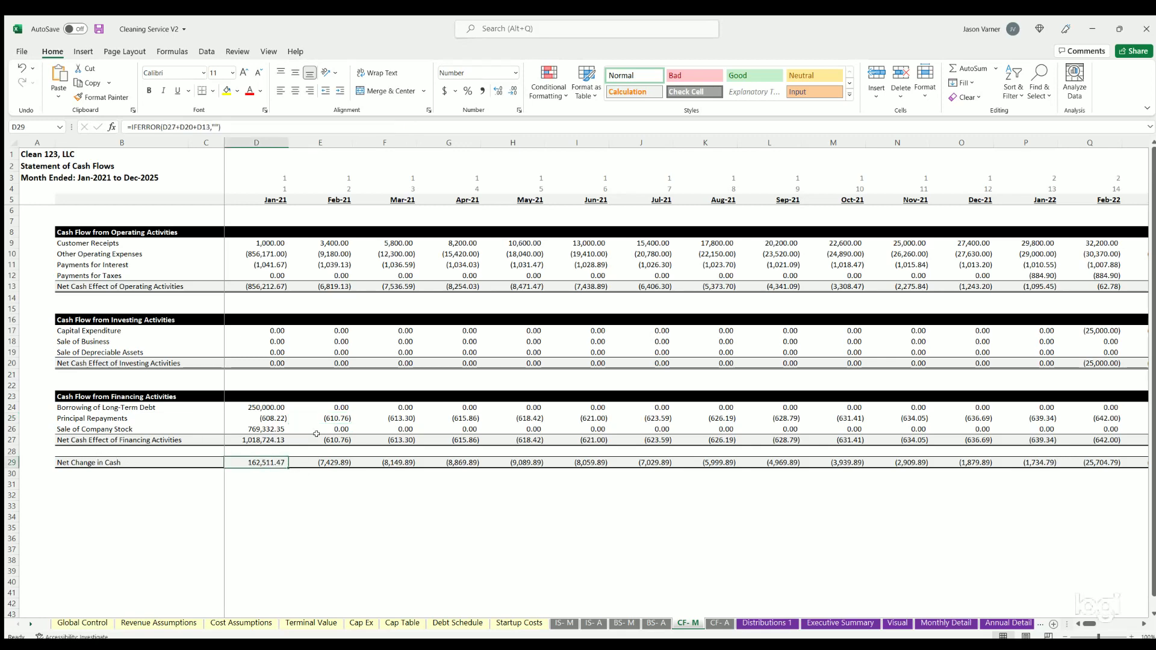
# Check the monthly balance sheet cash balances for Jan-21 through Jun-21.
pyautogui.click(623, 622)
pyautogui.click(214, 263)
pyautogui.click(291, 262)
pyautogui.click(334, 260)
pyautogui.click(395, 264)
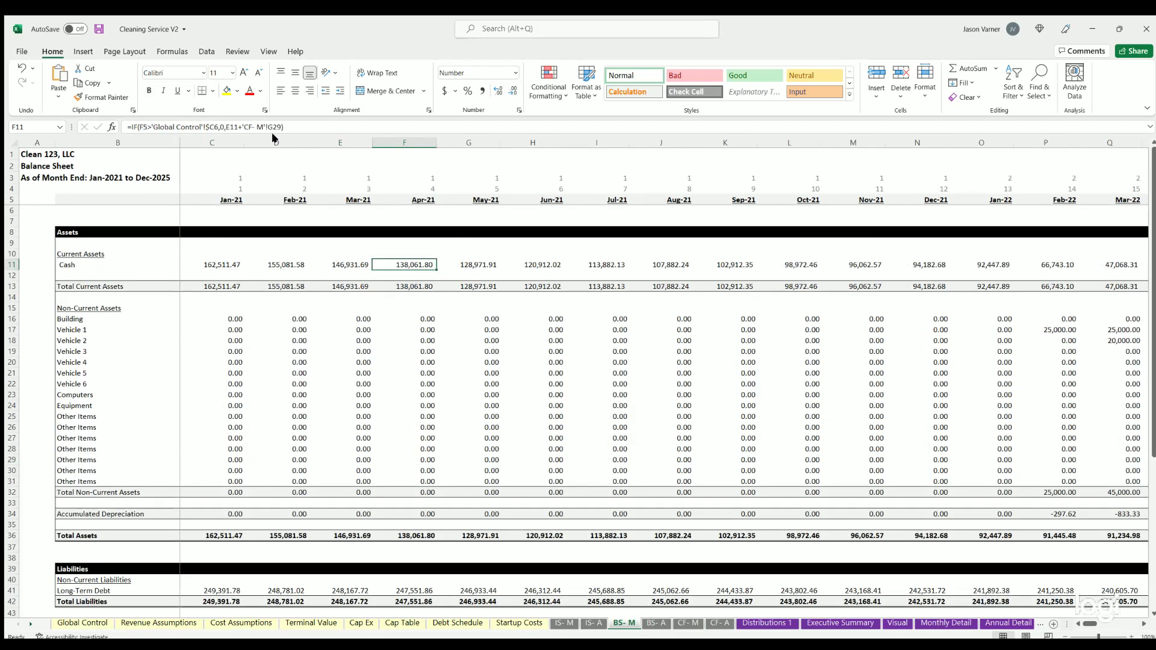
pyautogui.click(487, 261)
pyautogui.click(537, 258)
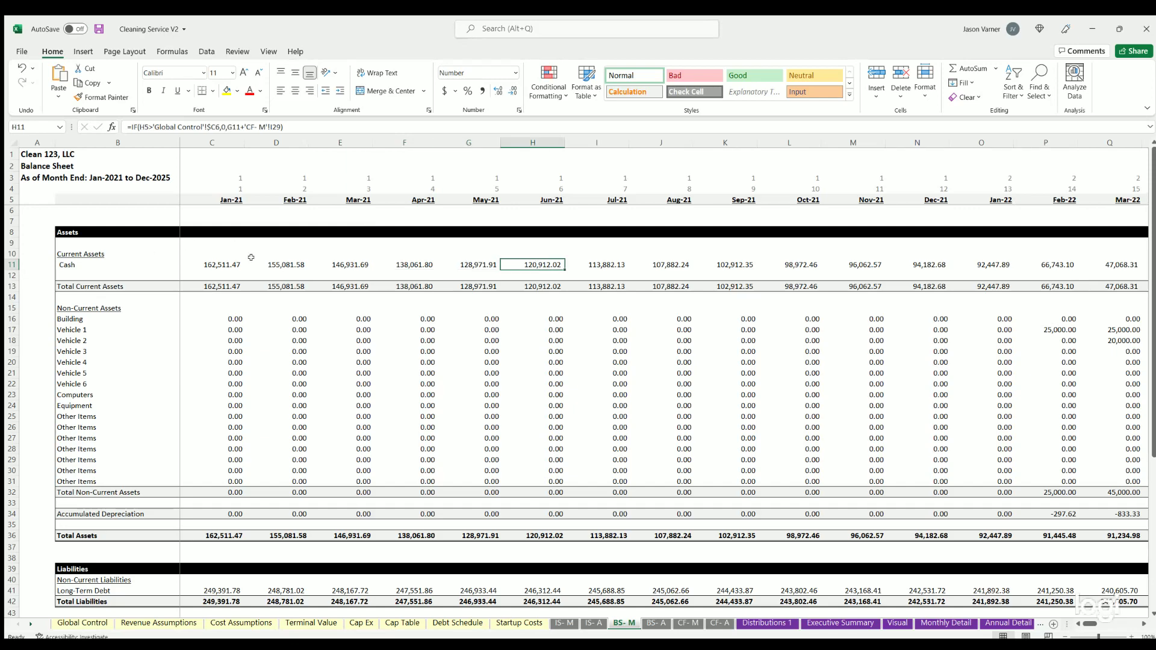
pyautogui.scroll(-6, 214, 318)
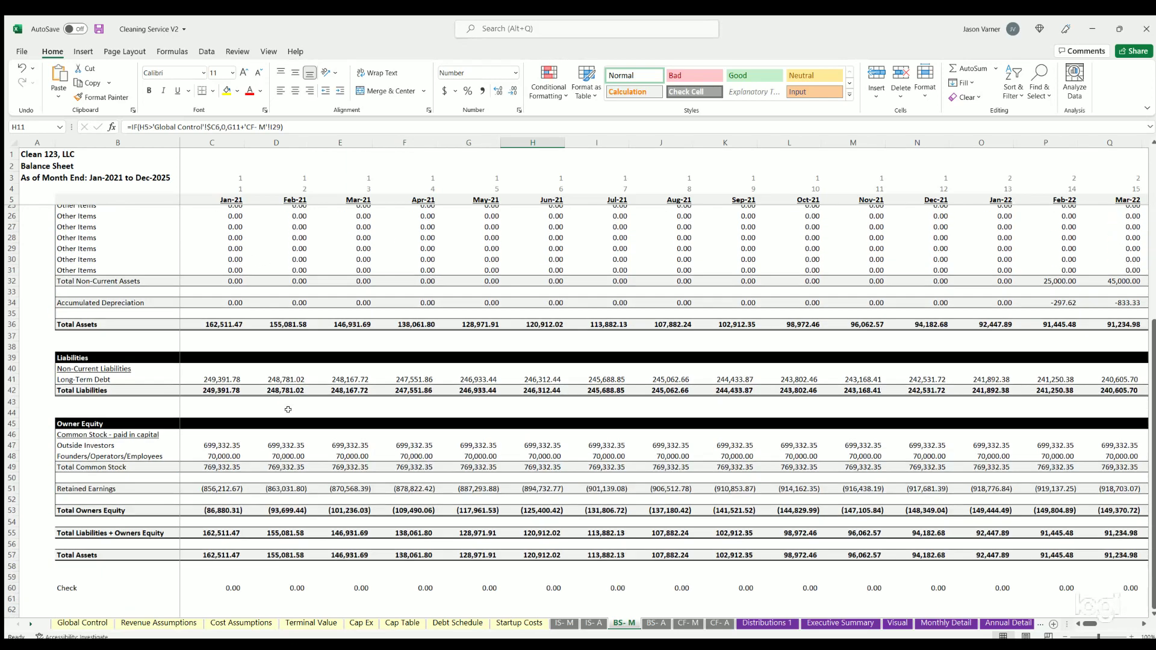
pyautogui.scroll(6, 288, 410)
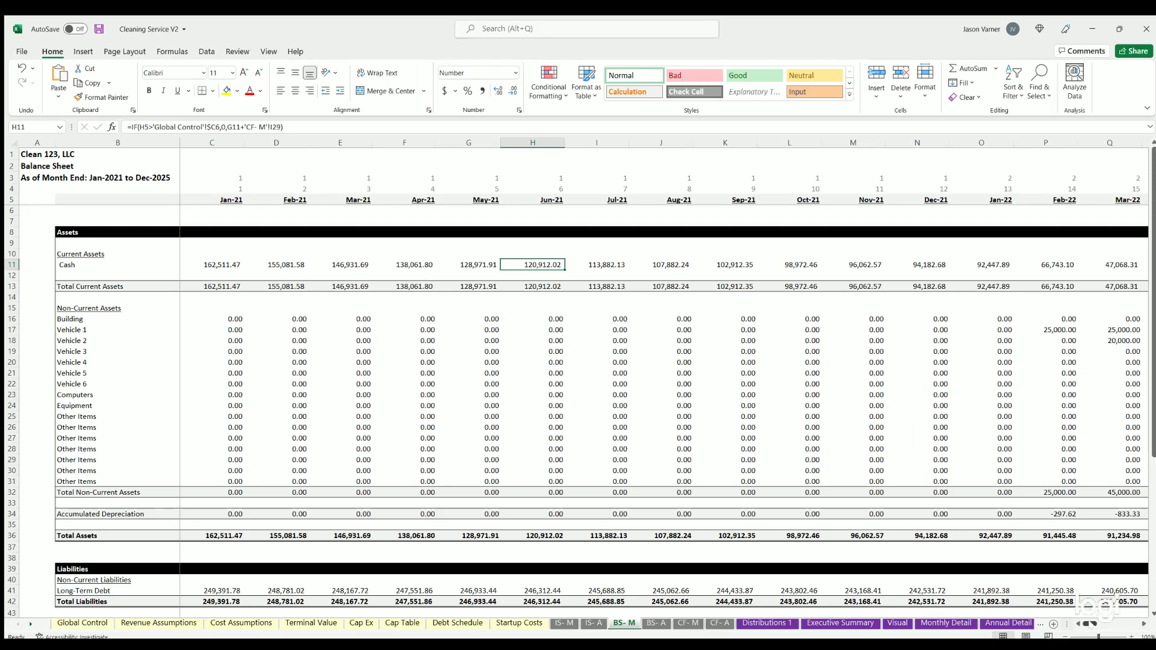
# Cycle through the BS- A, IS- M, IS- A and BS- M sheets, ending on CF- M.
pyautogui.click(656, 624)
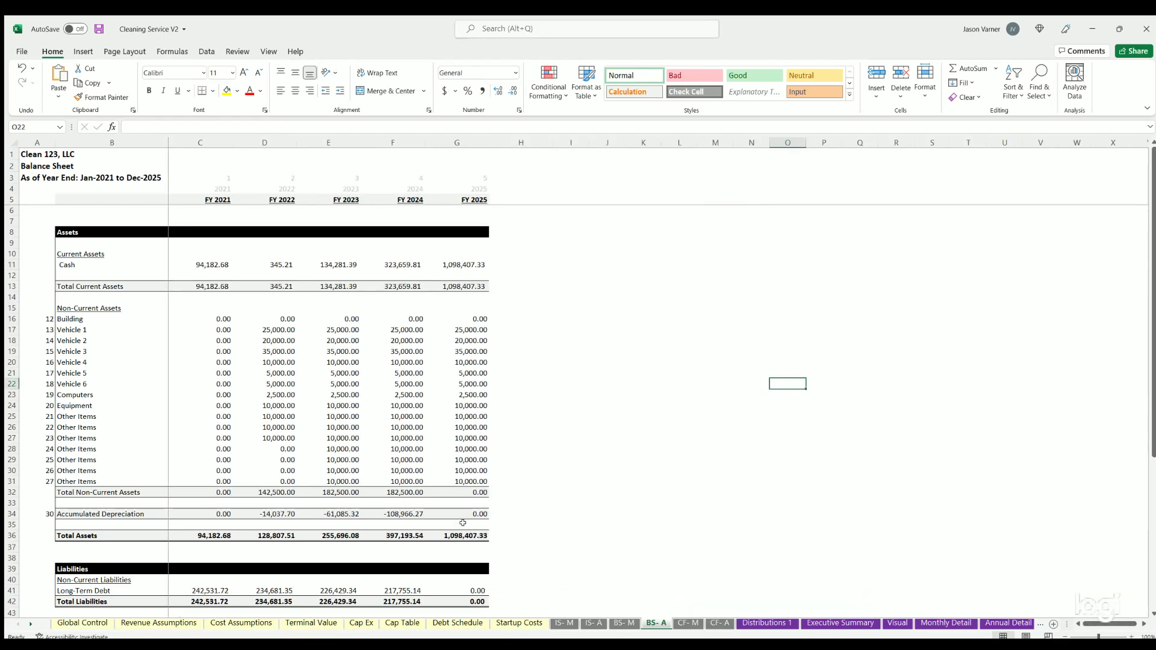
pyautogui.click(564, 624)
pyautogui.click(593, 623)
pyautogui.click(623, 624)
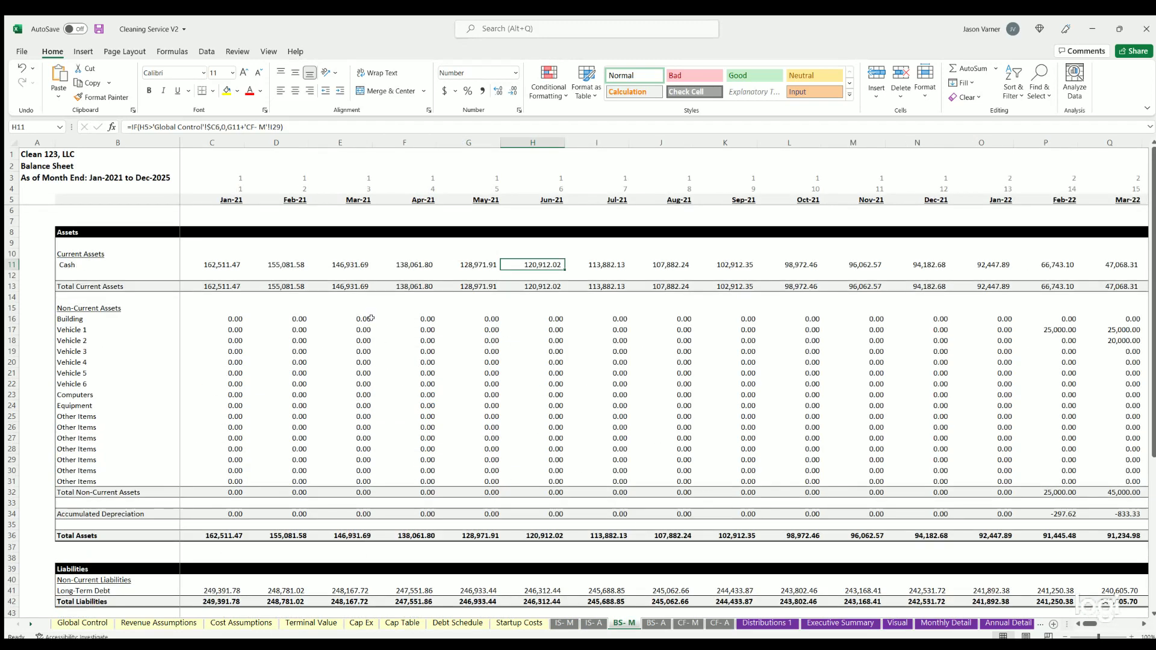
pyautogui.click(656, 624)
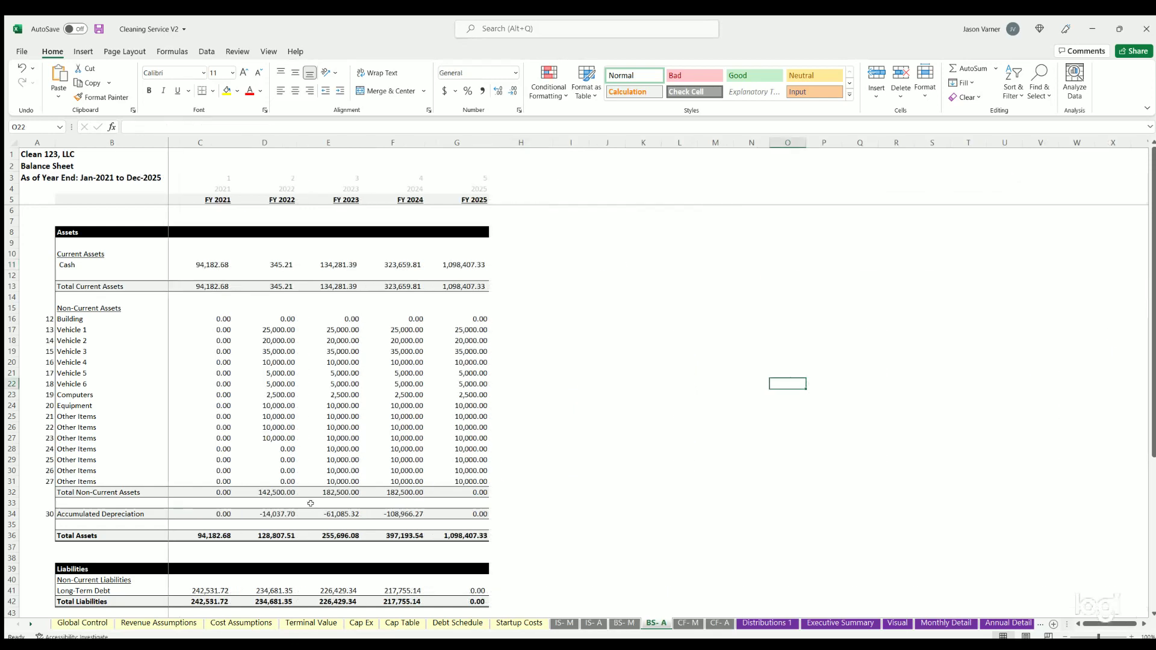
pyautogui.click(688, 624)
# Highlight the project, investor and owner cash flow and IRR blocks on Distributions 1, then deselect.
pyautogui.hotkey('ctrl', 'pagedown')
pyautogui.hotkey('ctrl', 'pagedown')
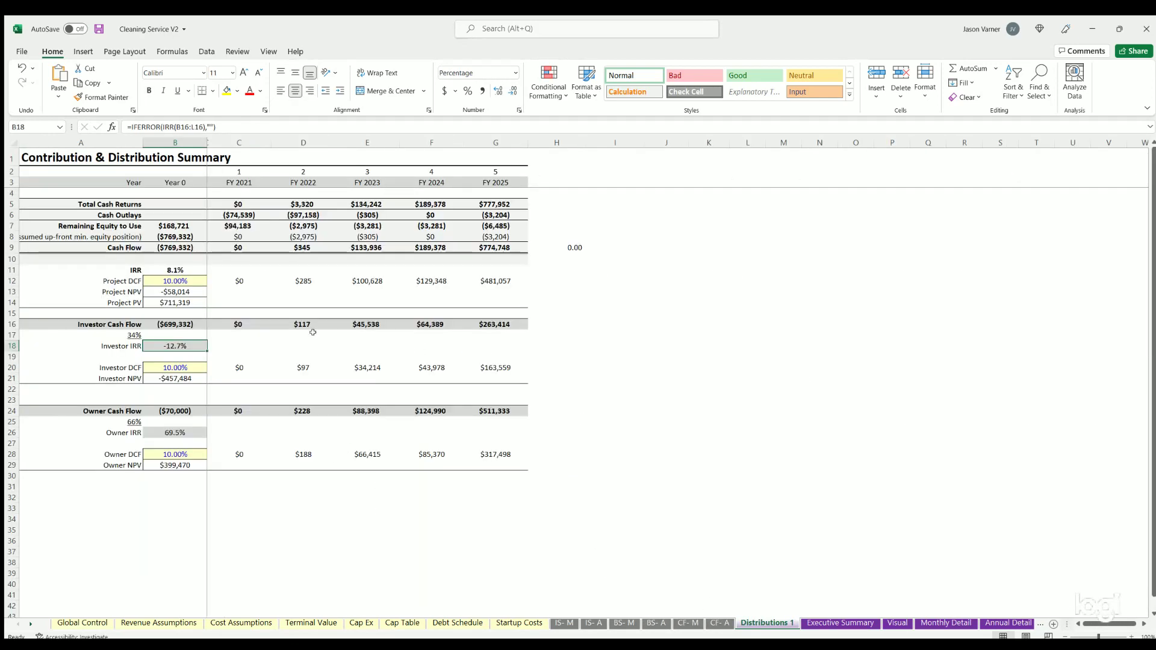
pyautogui.moveTo(126, 201); pyautogui.dragTo(506, 304)
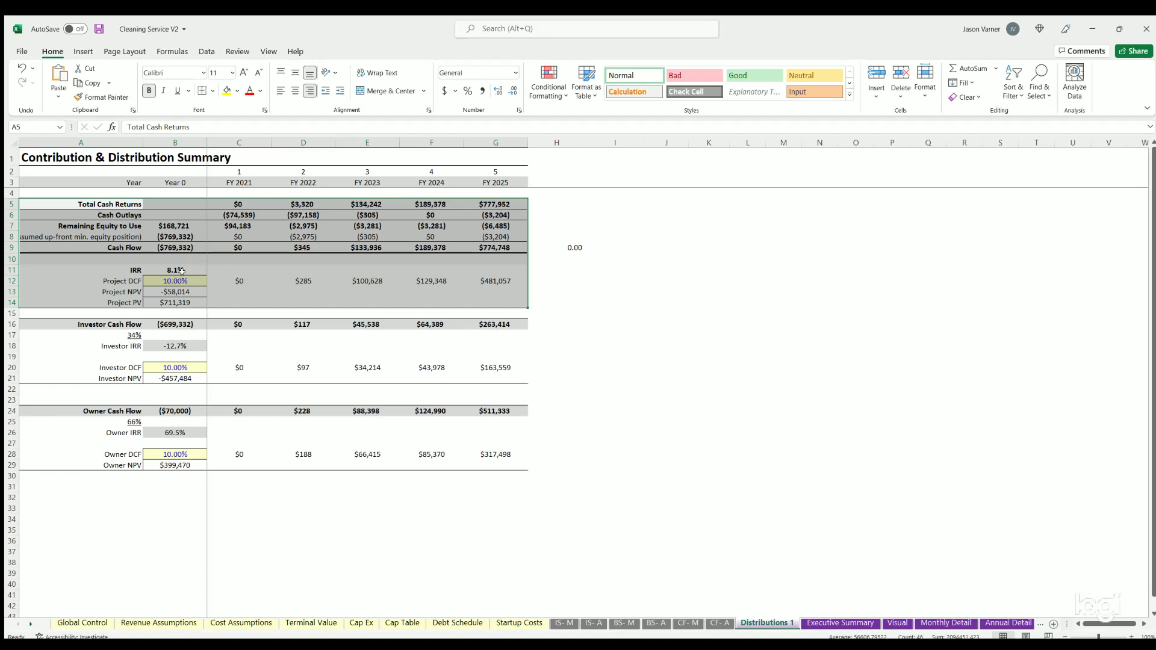
pyautogui.moveTo(109, 322); pyautogui.dragTo(495, 378)
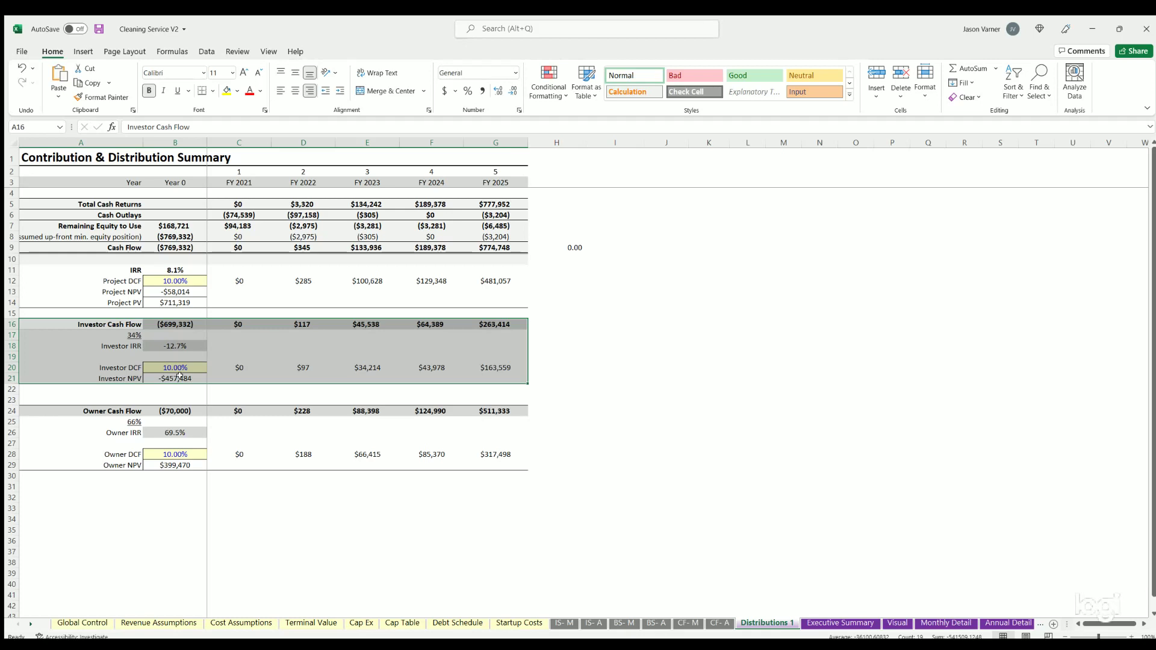
pyautogui.moveTo(90, 407); pyautogui.dragTo(478, 457)
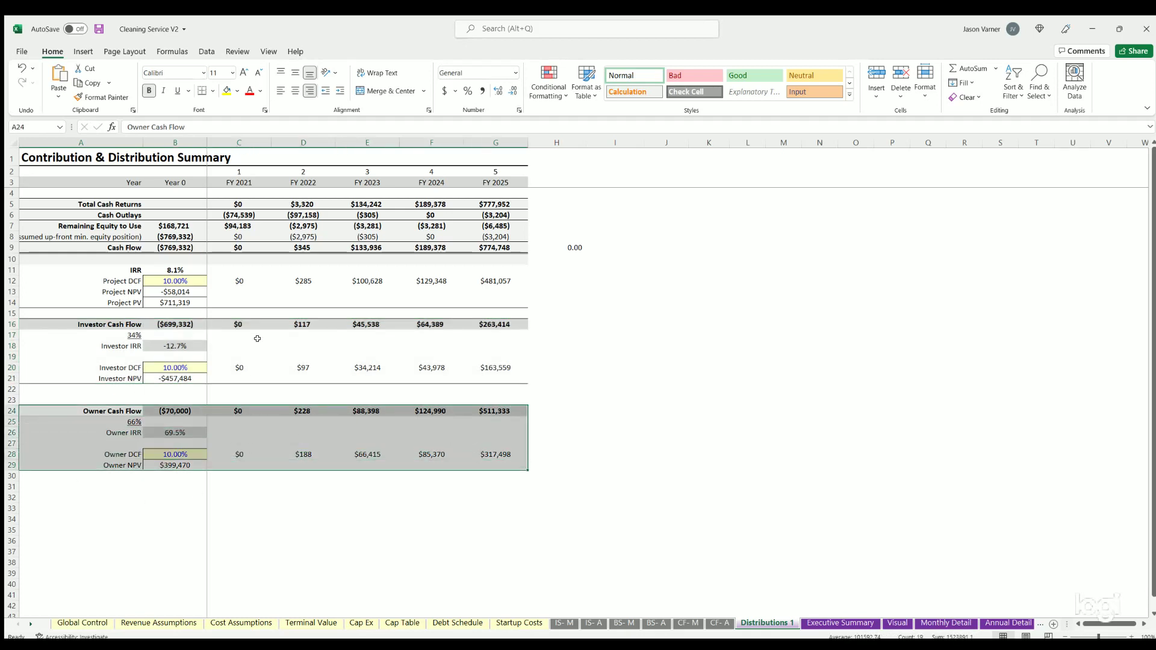
pyautogui.click(665, 365)
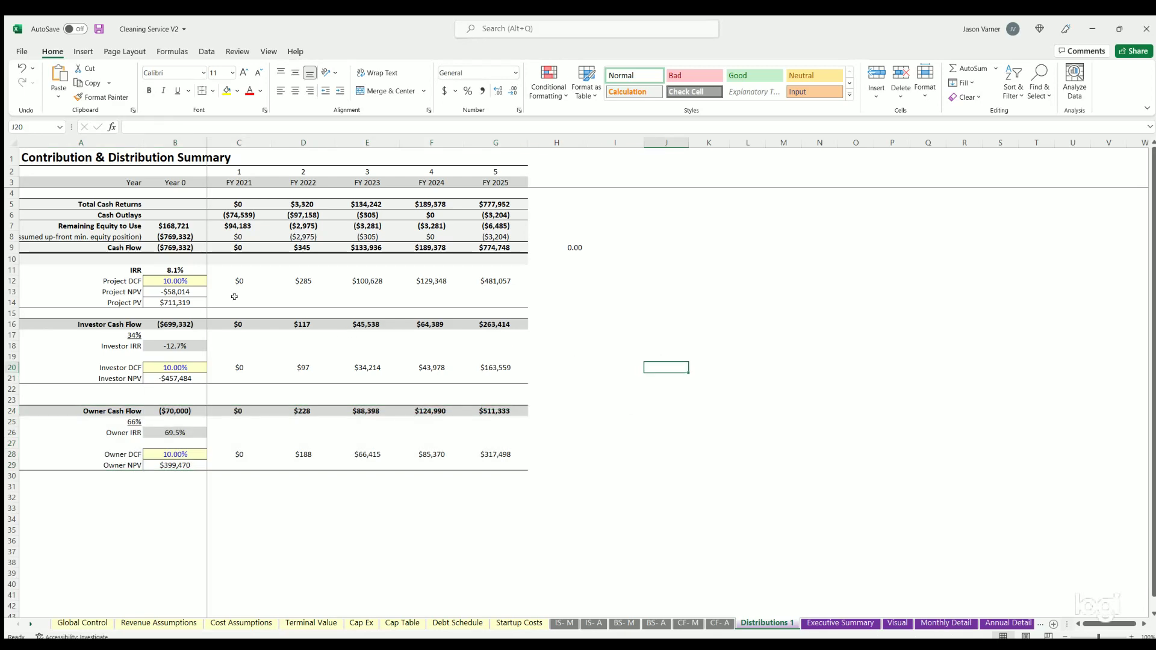
# On the Executive Summary, review revenue, contribution margin, G&A, total expenses, EBITDA and FY 2022-2024 DSCR.
pyautogui.click(822, 625)
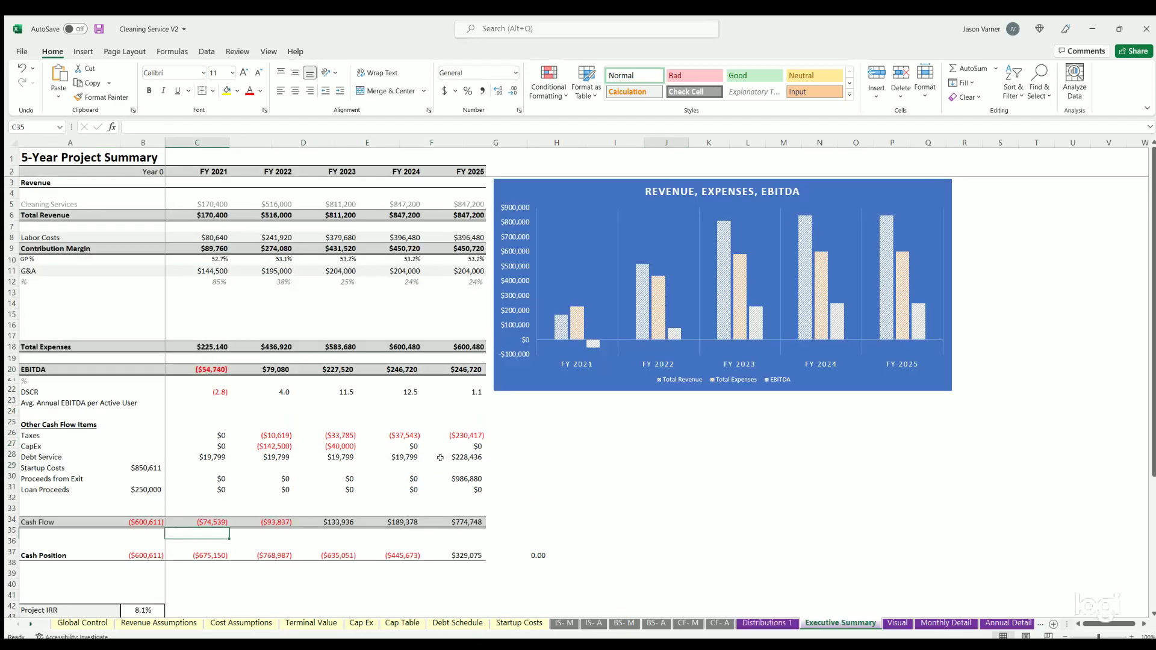
pyautogui.click(54, 201)
pyautogui.moveTo(51, 248); pyautogui.dragTo(475, 249)
pyautogui.click(205, 269)
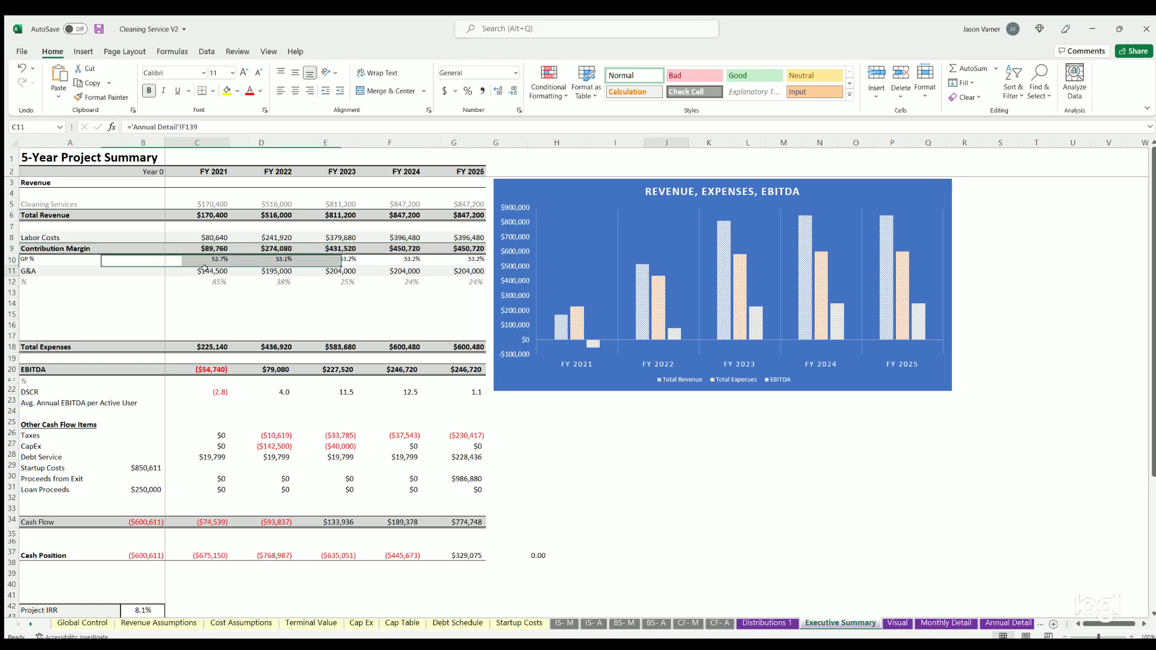
pyautogui.moveTo(45, 346); pyautogui.dragTo(475, 347)
pyautogui.moveTo(60, 367); pyautogui.dragTo(443, 365)
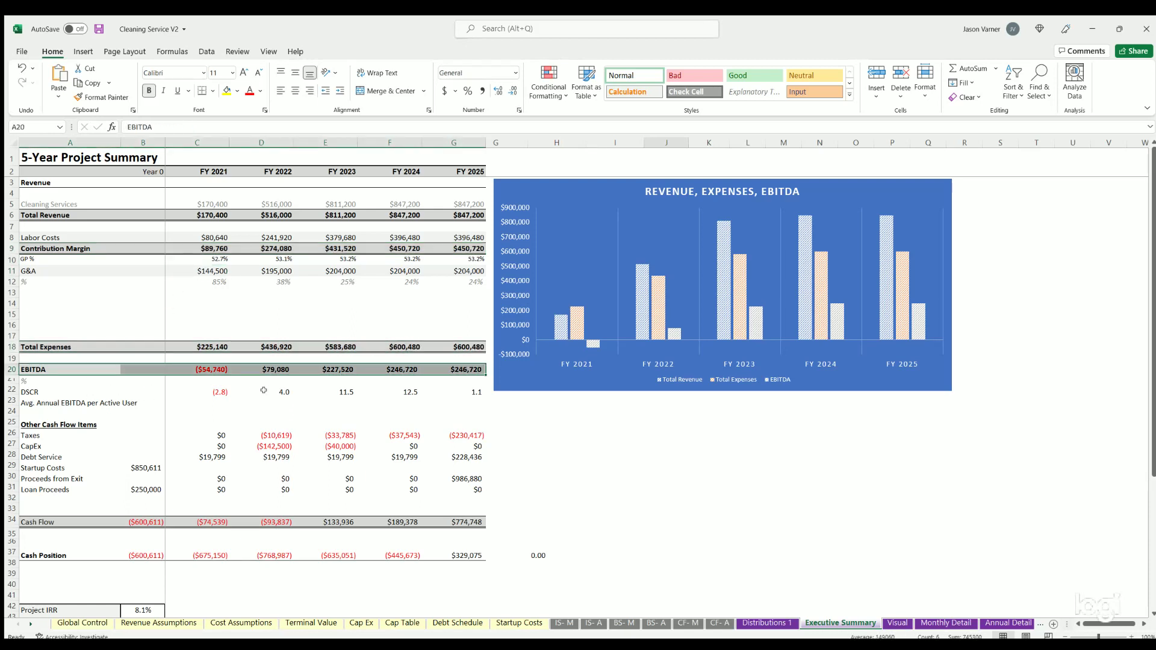
pyautogui.moveTo(264, 390); pyautogui.dragTo(399, 387)
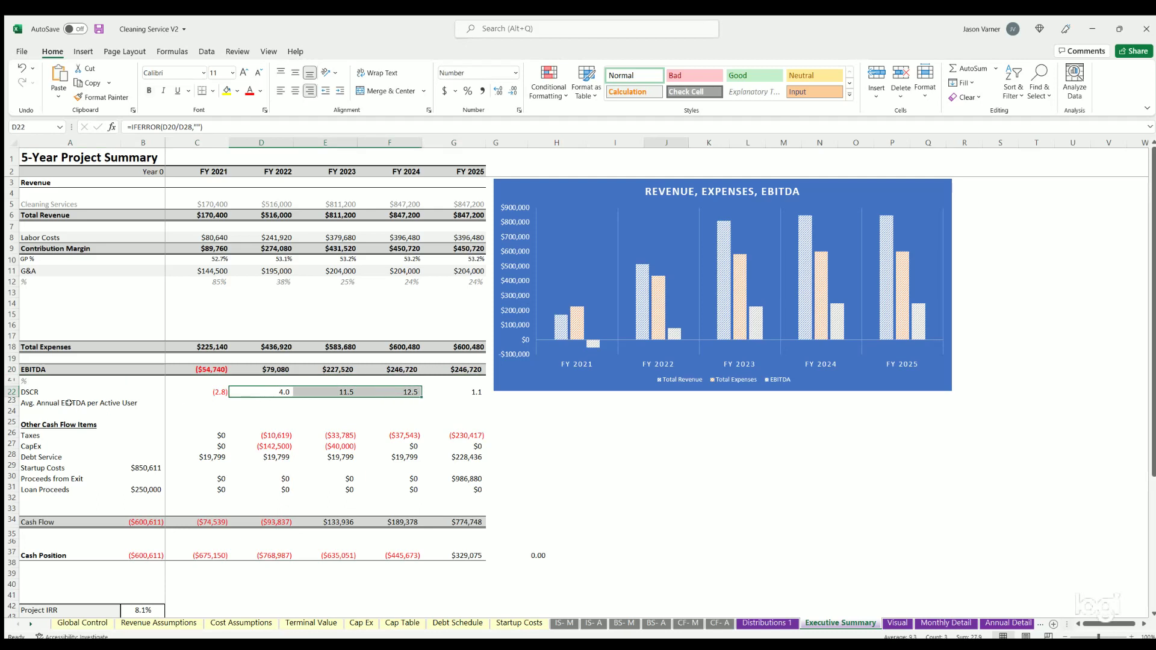
# Clear the Avg. Annual EBITDA per Active User row and check the FY 2025 cash position reconciliation.
pyautogui.moveTo(72, 398); pyautogui.dragTo(435, 401)
pyautogui.press('Delete')
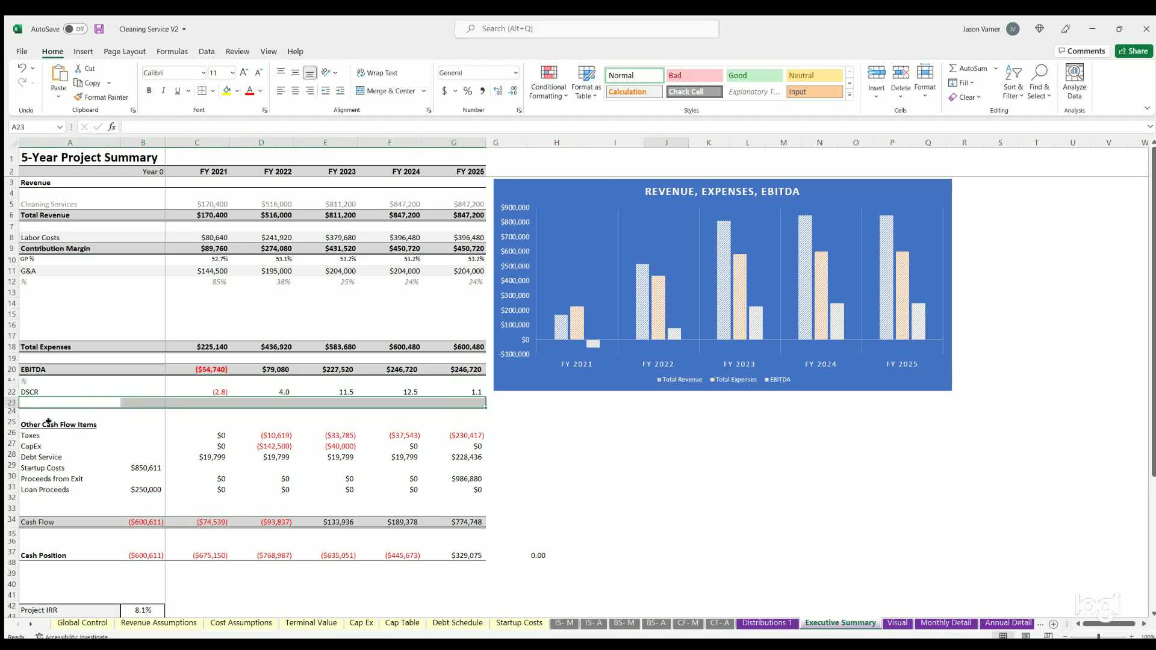
pyautogui.click(30, 427)
pyautogui.moveTo(31, 431); pyautogui.dragTo(475, 491)
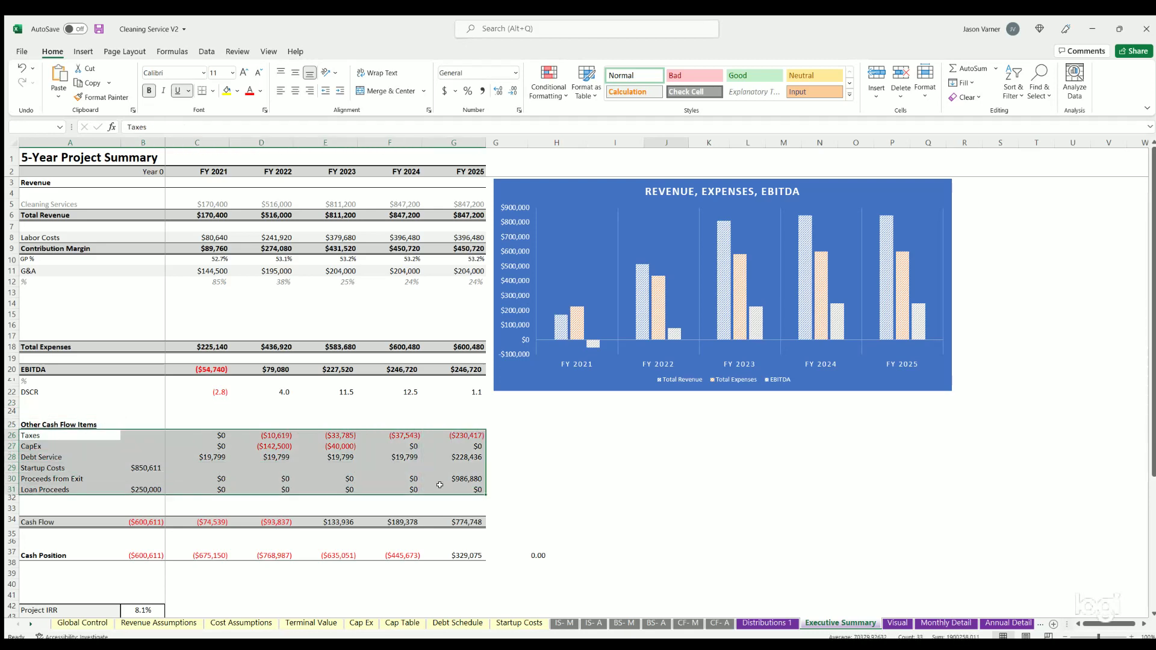
pyautogui.click(469, 553)
pyautogui.click(533, 554)
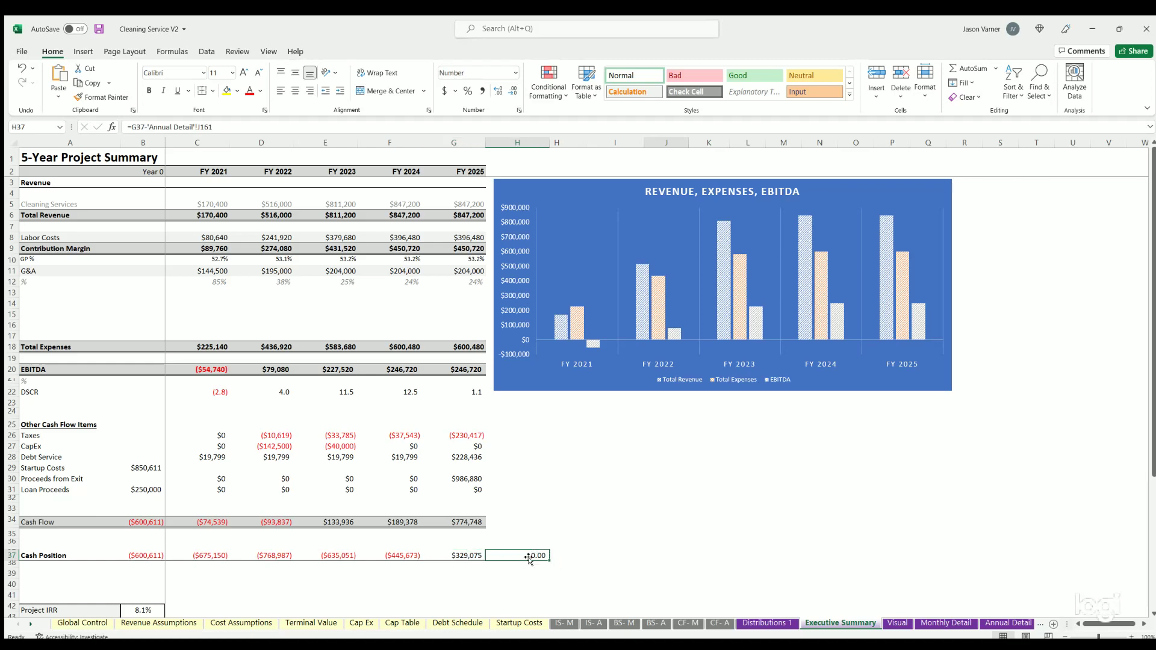
# Review the project, investor and owner return metrics, then go to the Visual cash-position chart.
pyautogui.scroll(-7, 219, 518)
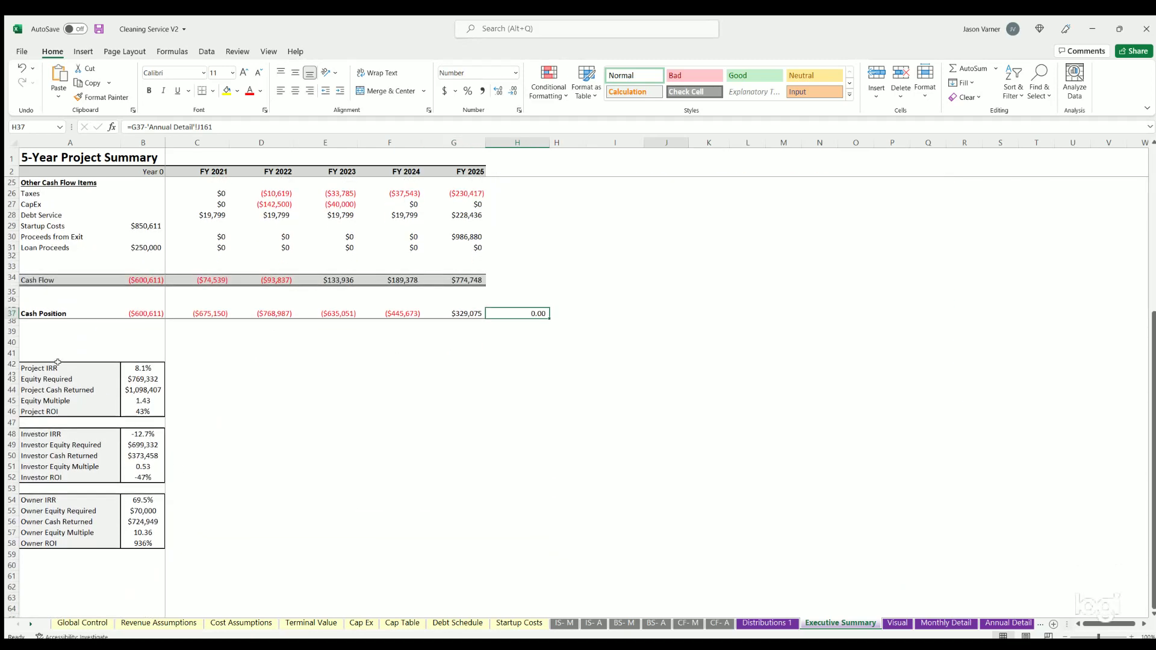
pyautogui.click(57, 367)
pyautogui.moveTo(103, 378); pyautogui.dragTo(135, 536)
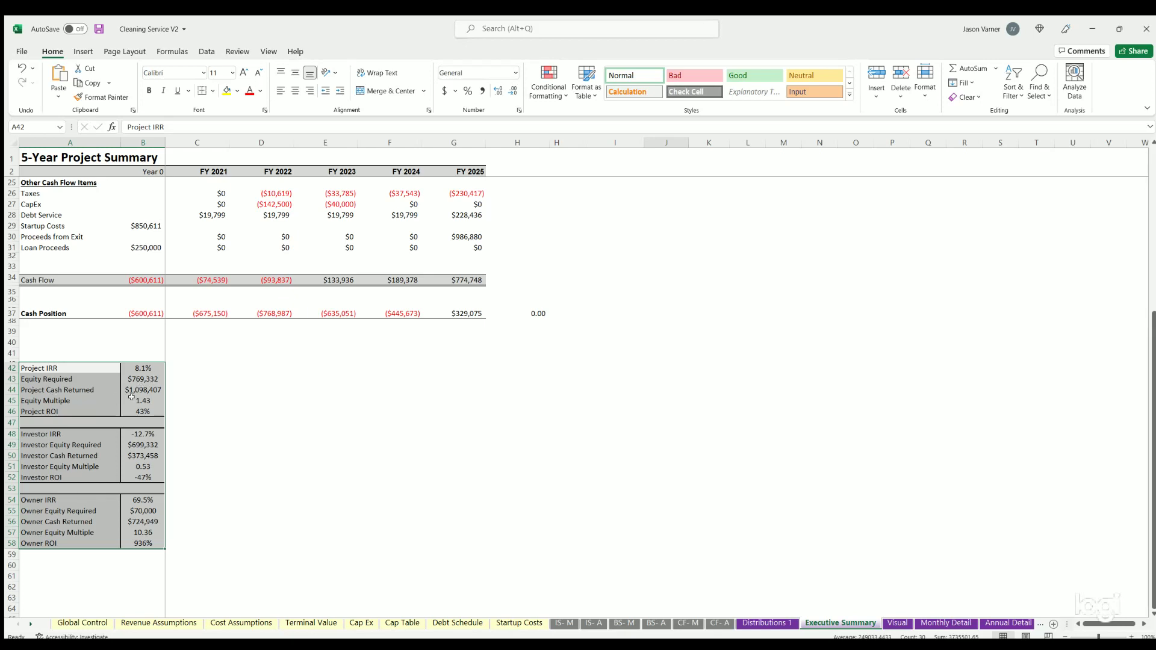
pyautogui.click(333, 474)
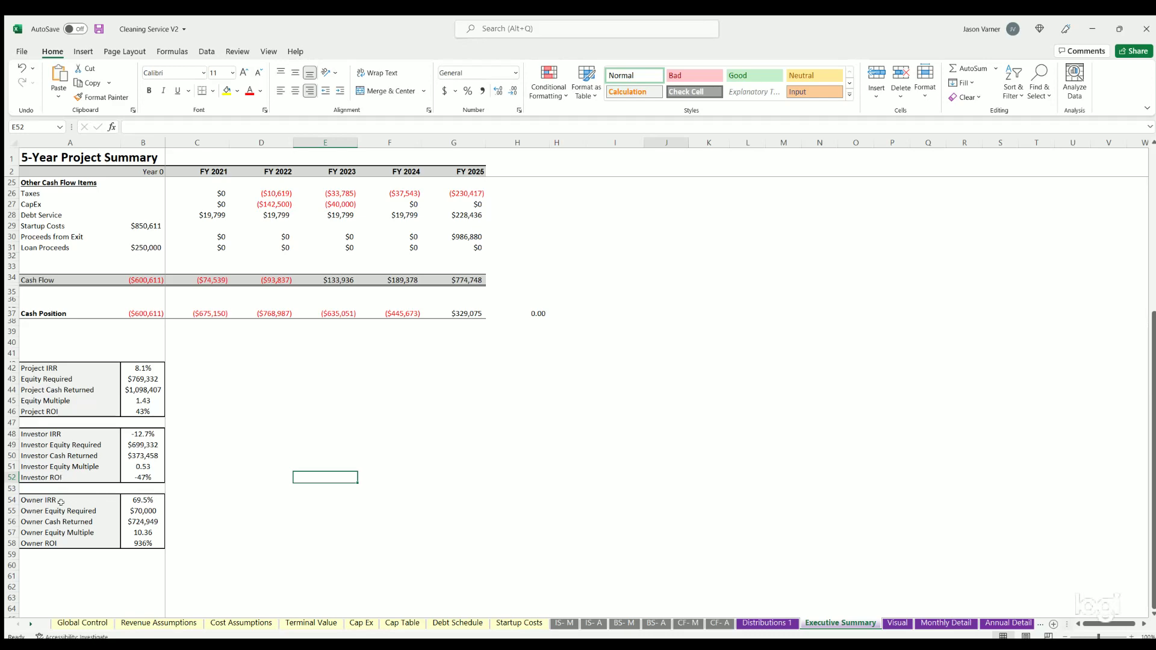
pyautogui.scroll(7, 222, 476)
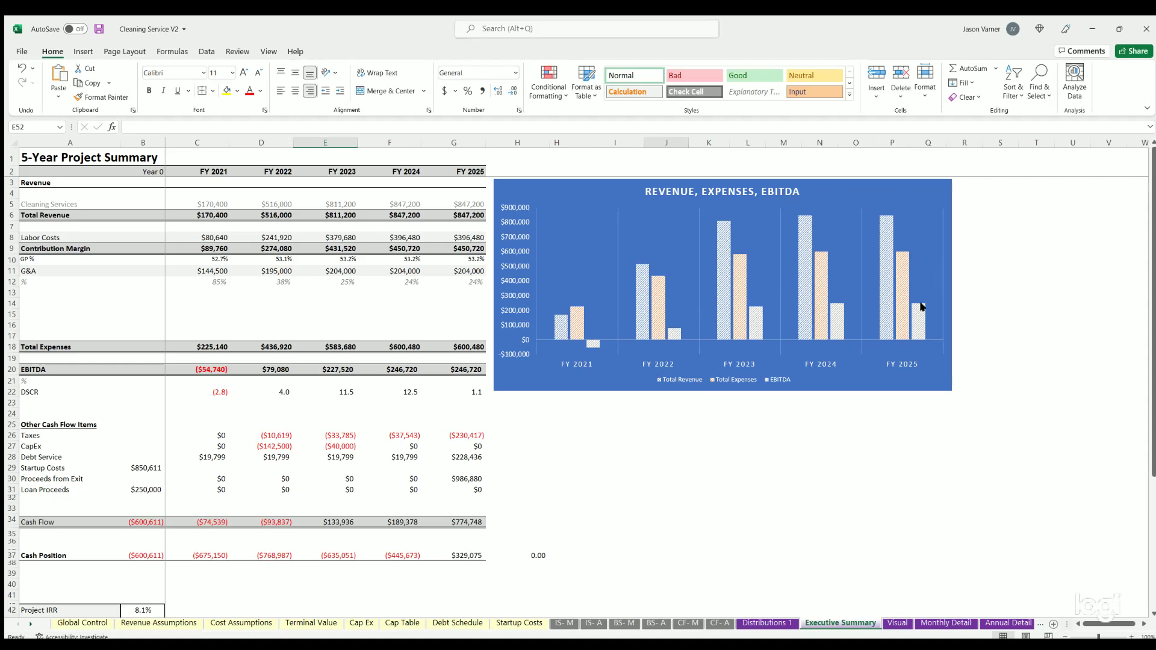
pyautogui.click(897, 623)
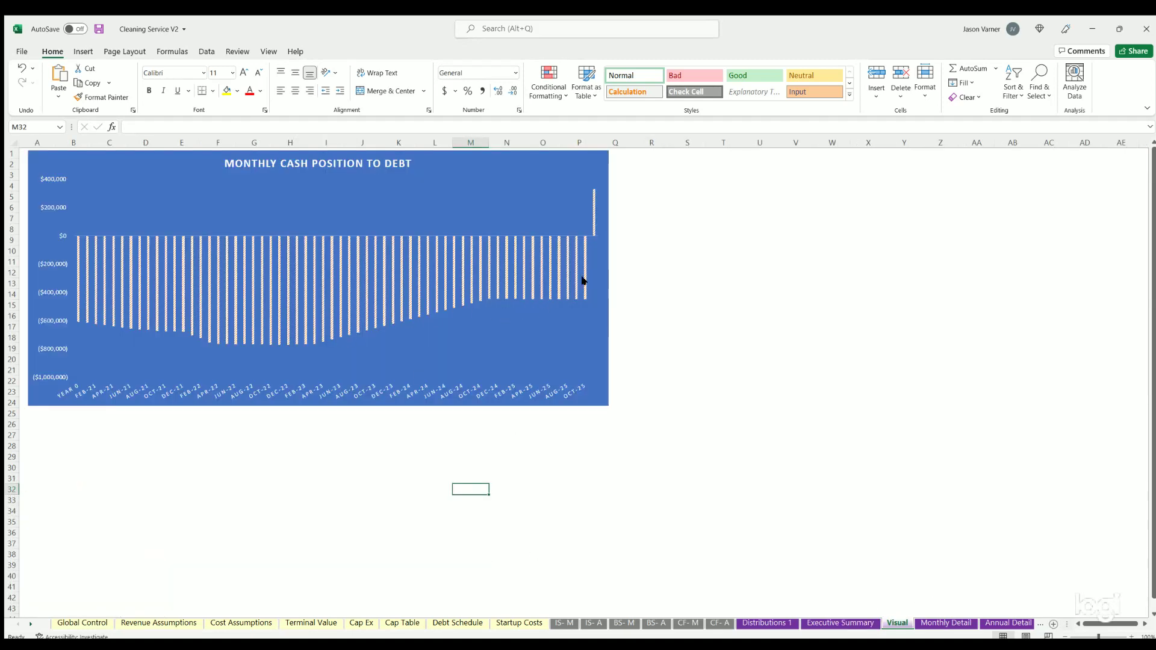
# Scroll through the Monthly Detail sheet, checking the Jan-21 Total Revenue figure.
pyautogui.click(932, 623)
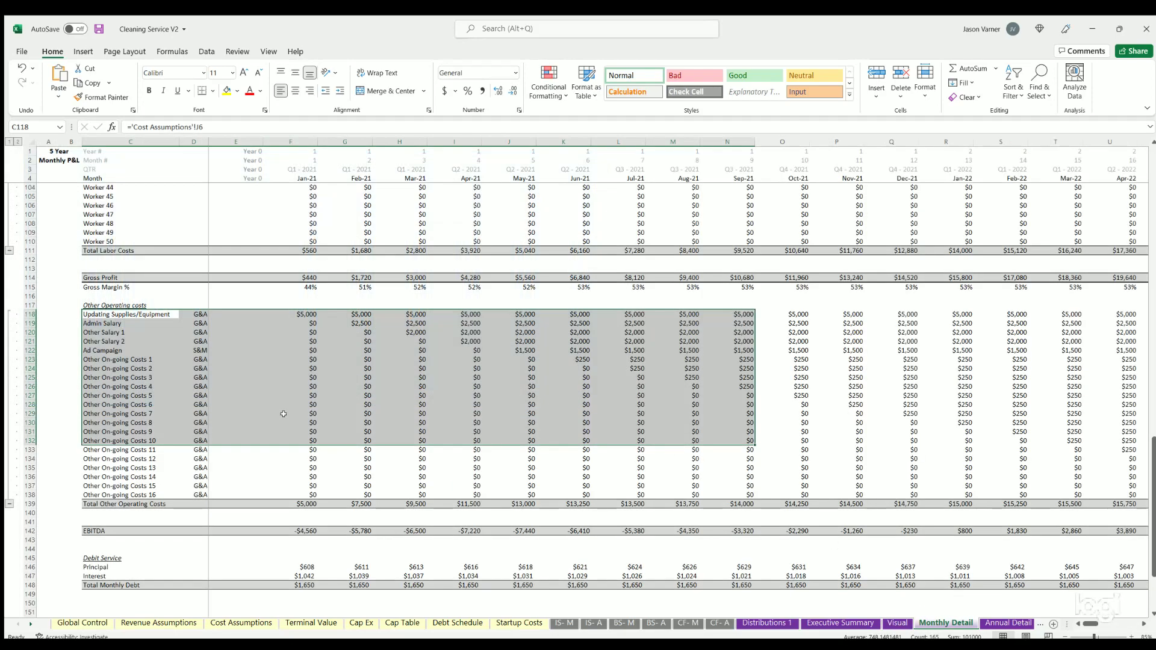
pyautogui.scroll(13, 265, 380)
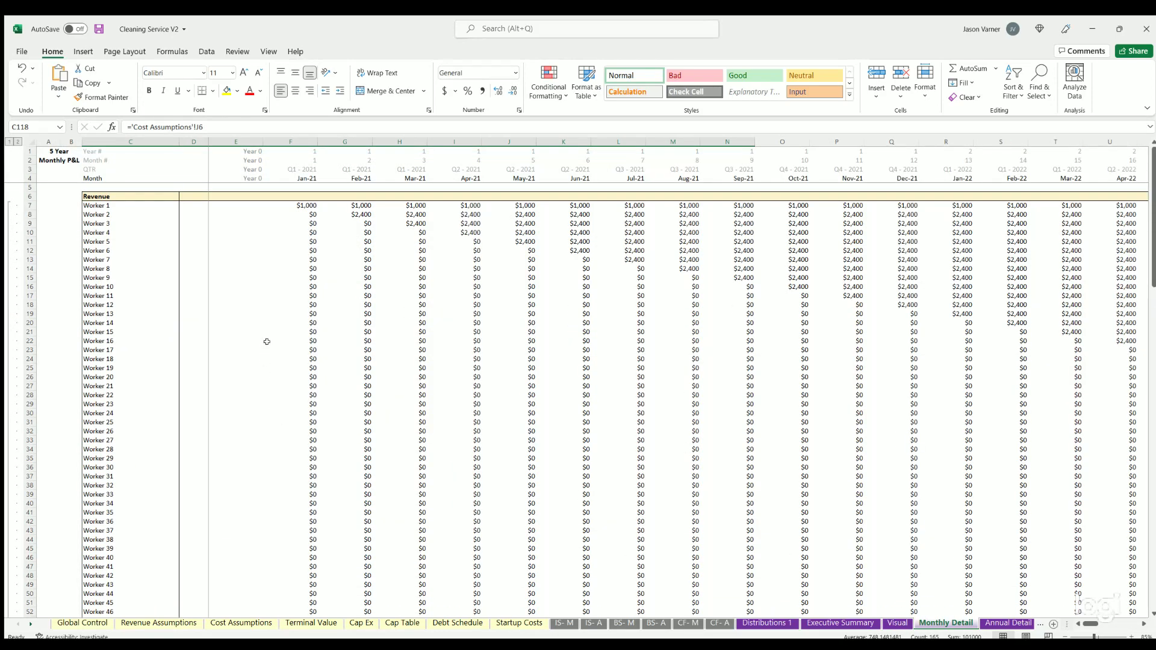
pyautogui.scroll(-11, 269, 339)
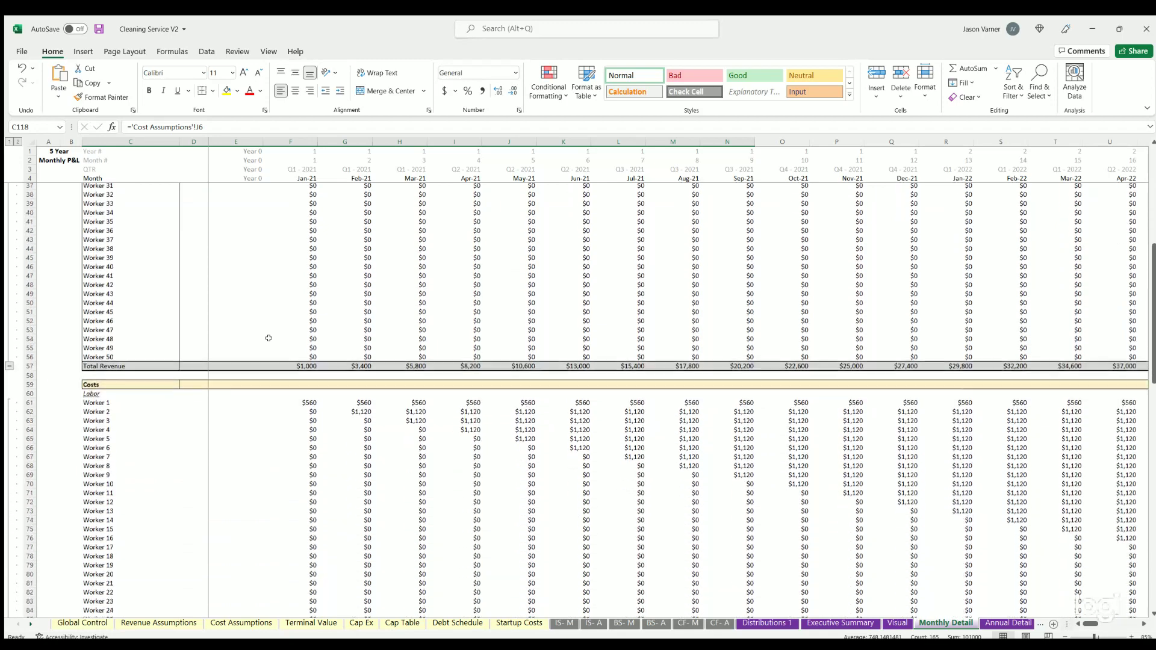
pyautogui.click(292, 359)
pyautogui.scroll(-20, 374, 358)
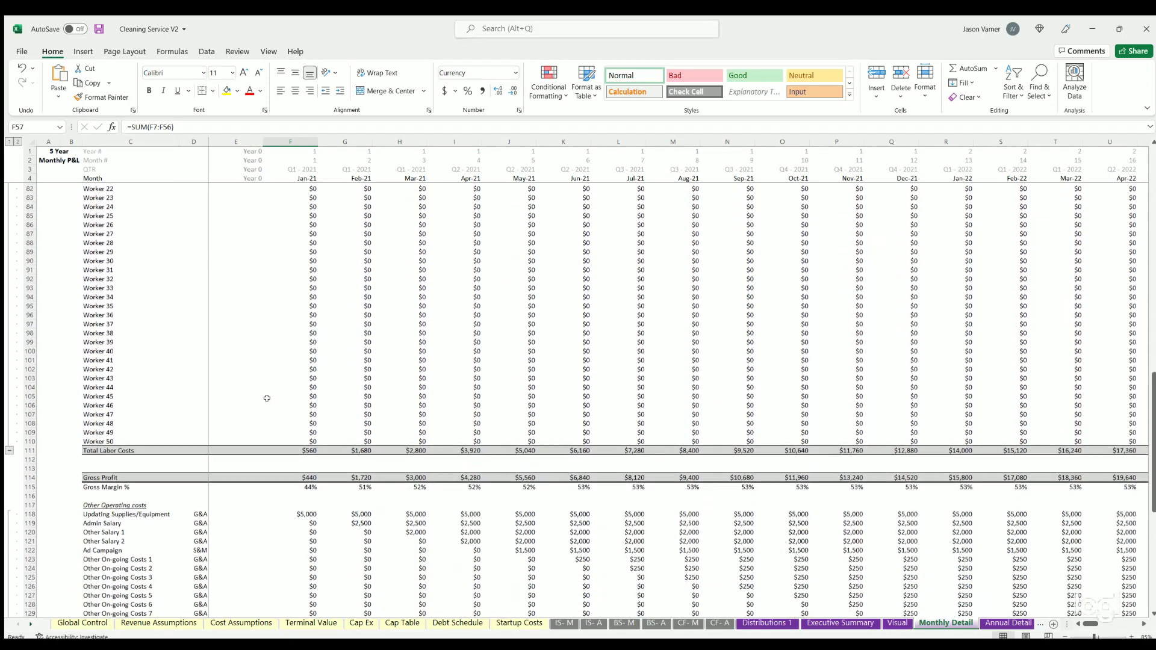
pyautogui.scroll(-1, 408, 398)
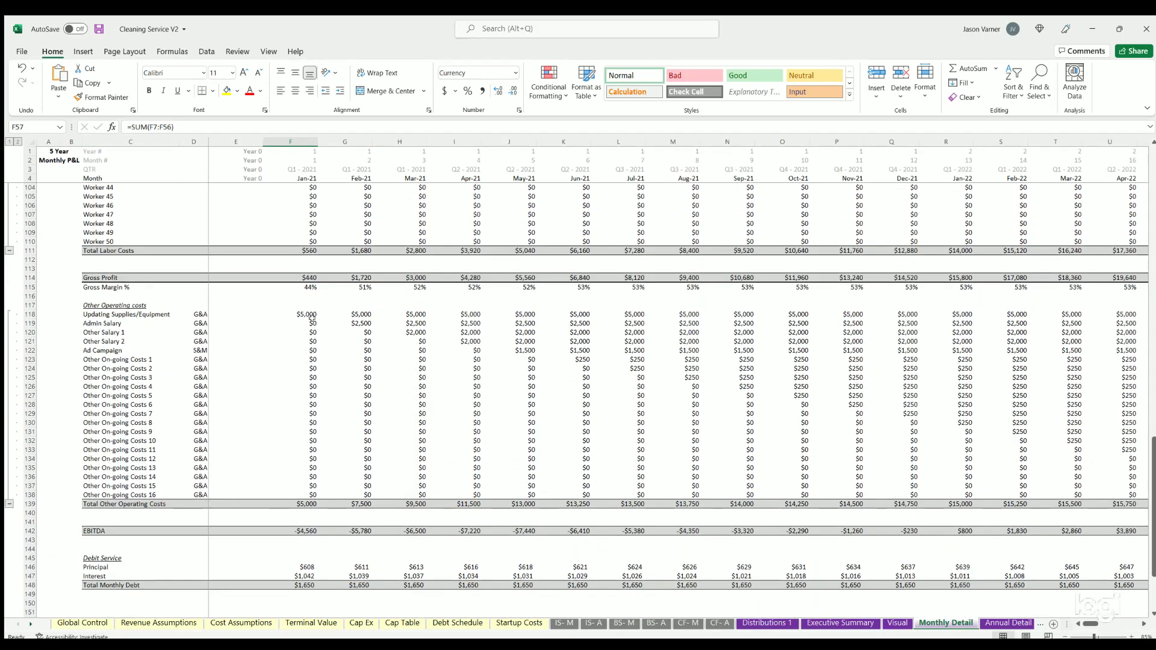
pyautogui.scroll(-7, 365, 335)
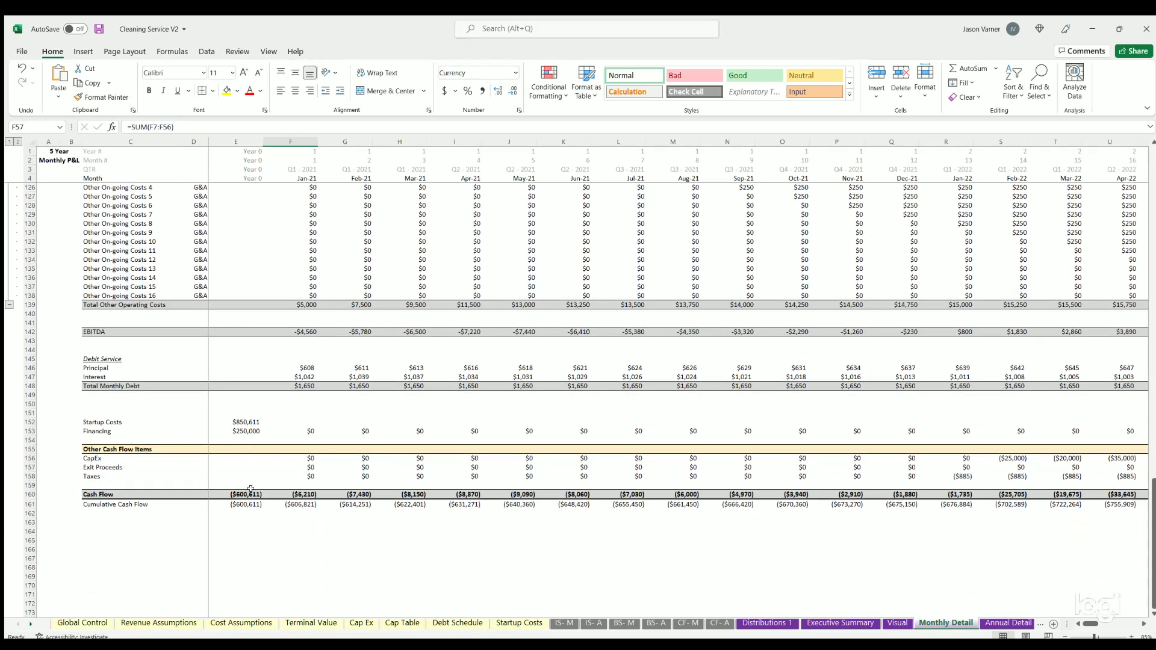
# Scroll the Annual Detail sheet's cost rows, then move to the Startup Costs sheet totaling $850,611.
pyautogui.click(1008, 622)
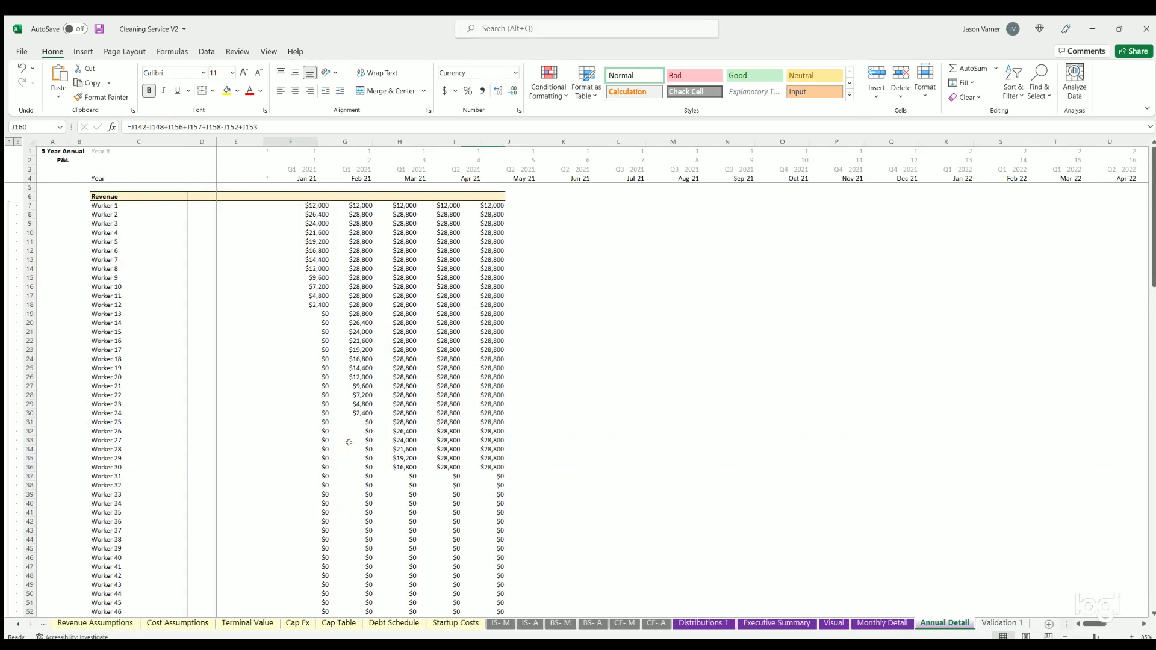
pyautogui.scroll(-20, 340, 445)
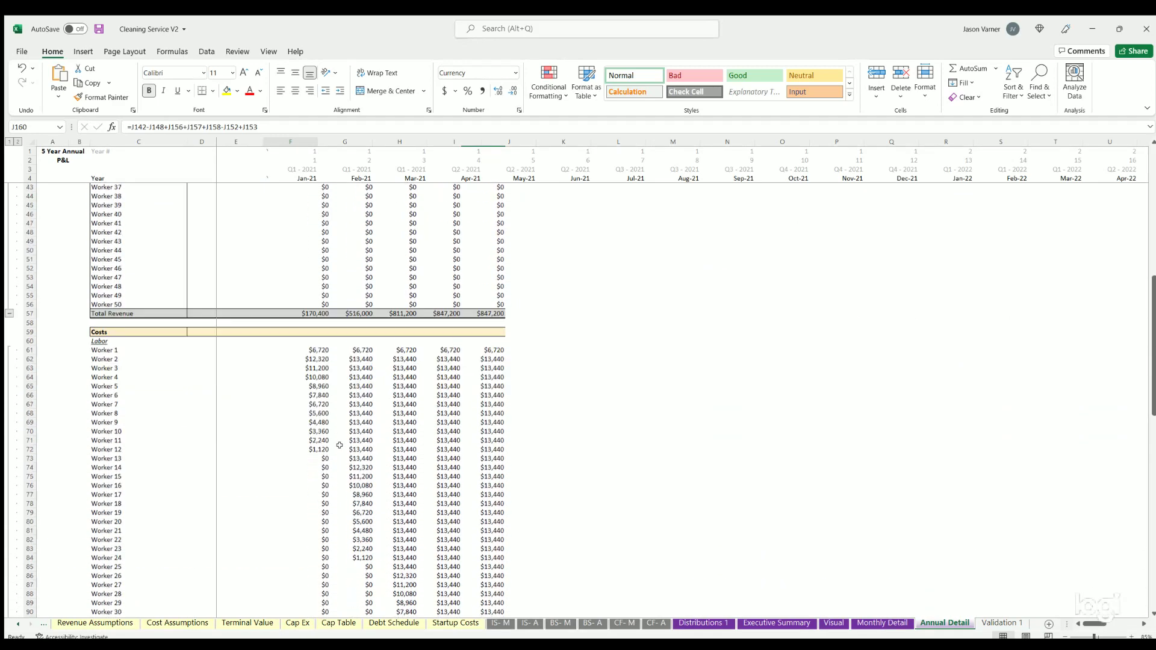
pyautogui.scroll(-19, 340, 444)
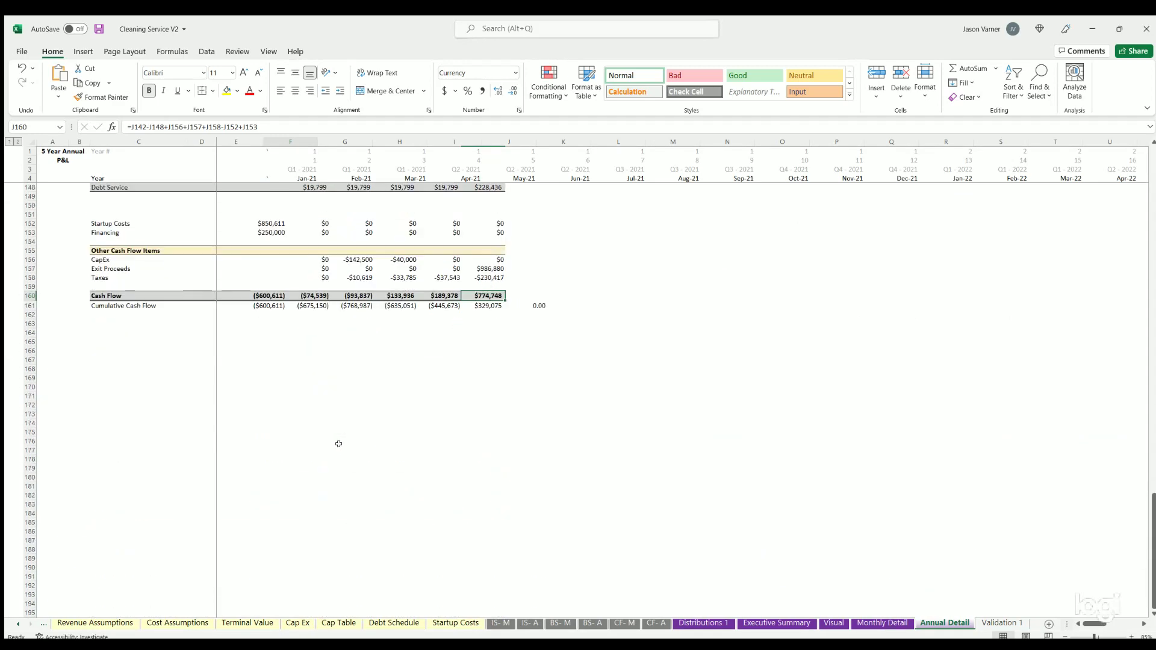
pyautogui.scroll(20, 338, 444)
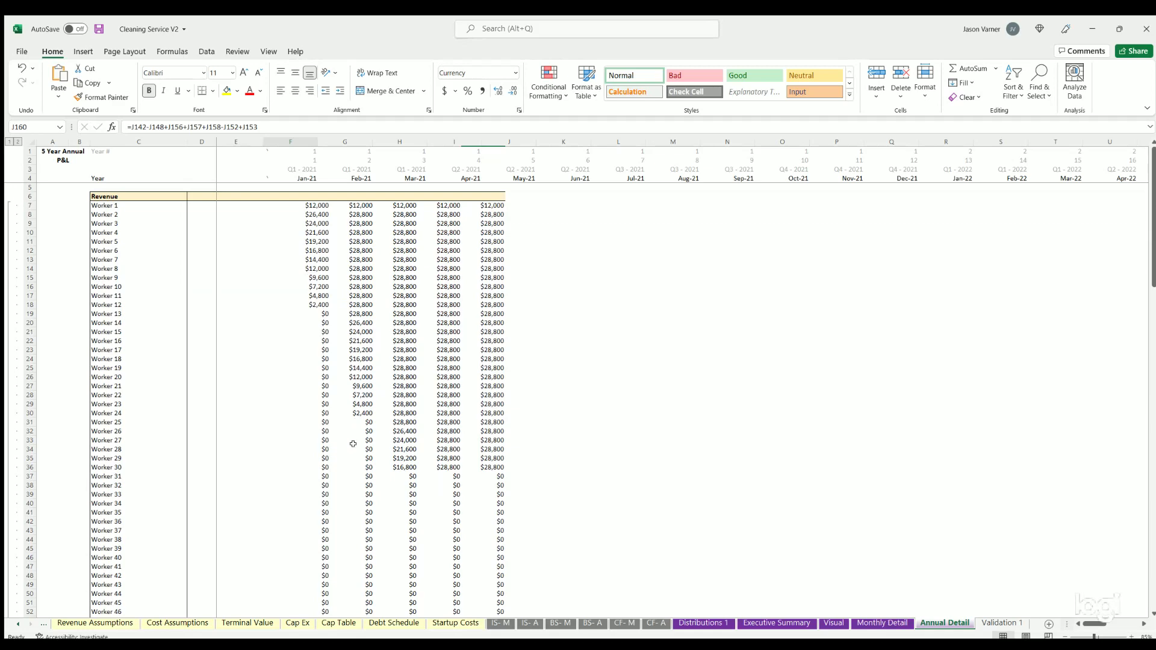
pyautogui.scroll(-15, 796, 454)
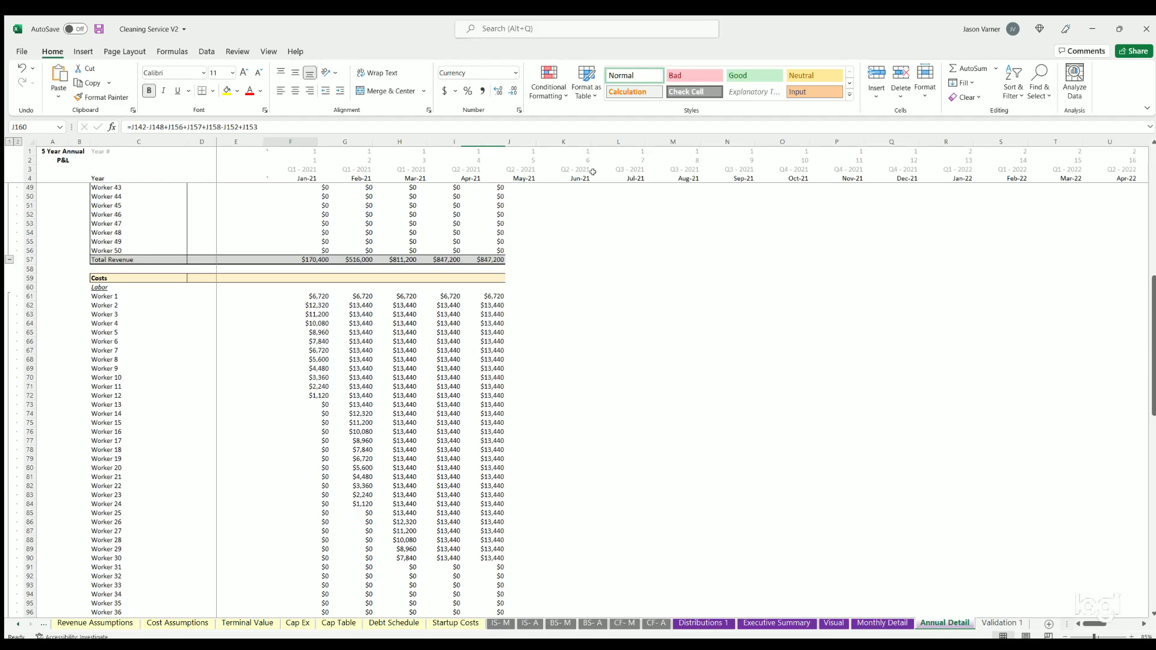
pyautogui.click(518, 135)
pyautogui.click(641, 322)
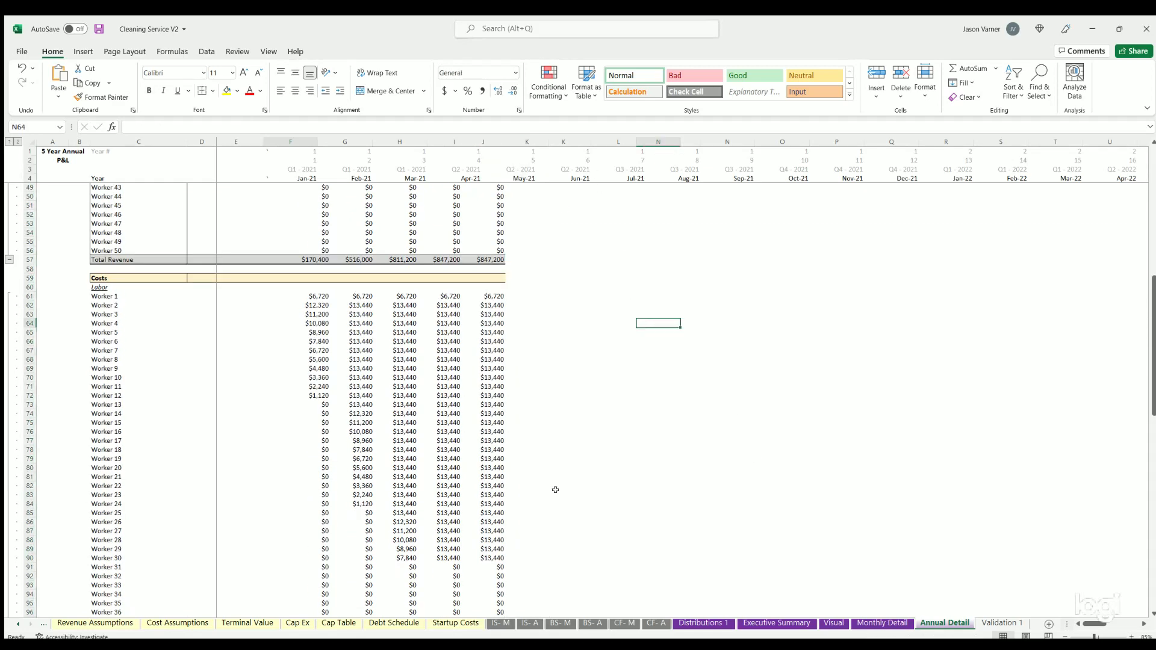
pyautogui.click(461, 622)
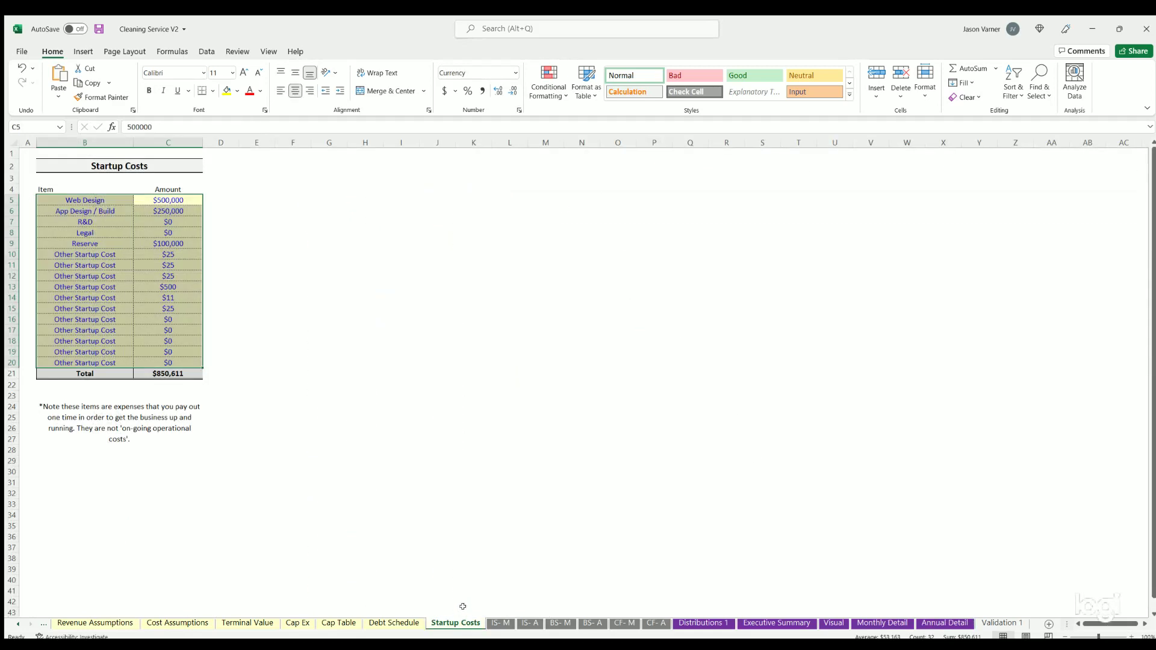
# Set Include Terminal Value on Global Control to No.
pyautogui.click(11, 627)
pyautogui.click(84, 623)
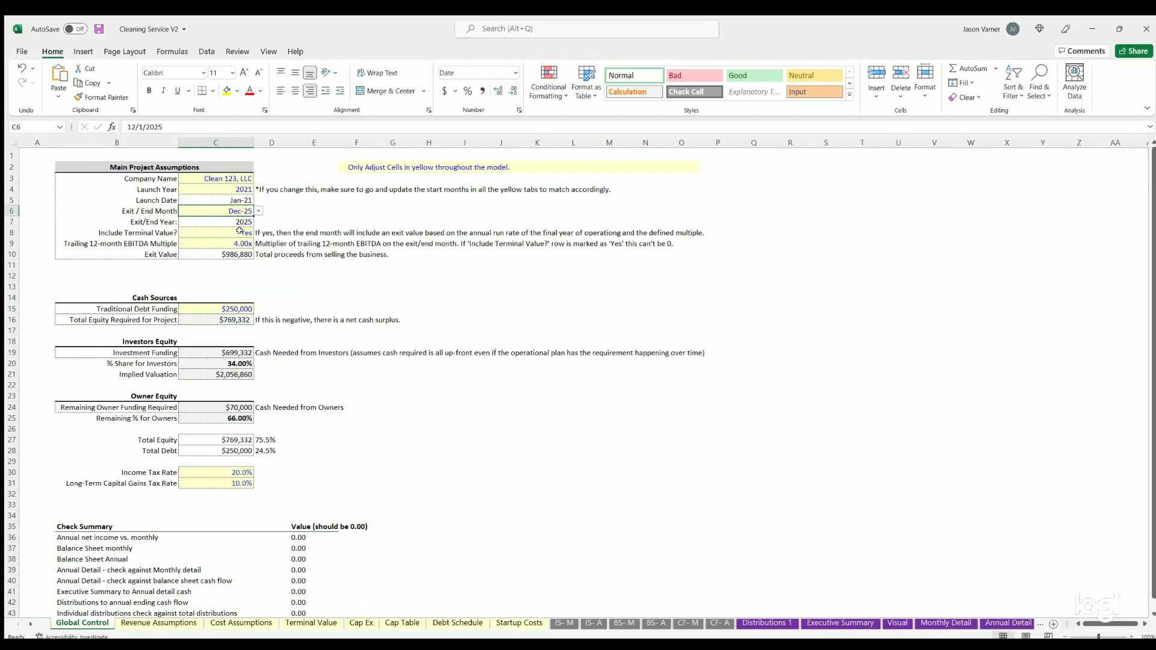
pyautogui.click(239, 230)
pyautogui.click(259, 233)
pyautogui.click(241, 249)
# Check the Terminal Value sheet and the Dec-25 sale of business and depreciable asset cells.
pyautogui.click(311, 623)
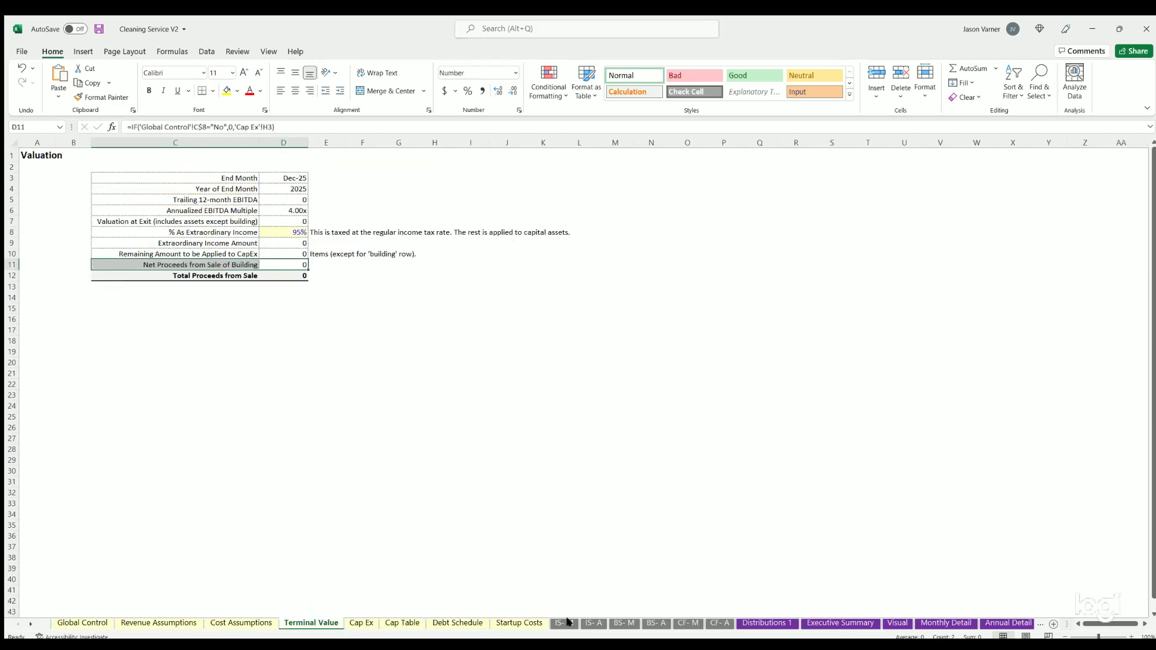
pyautogui.click(688, 624)
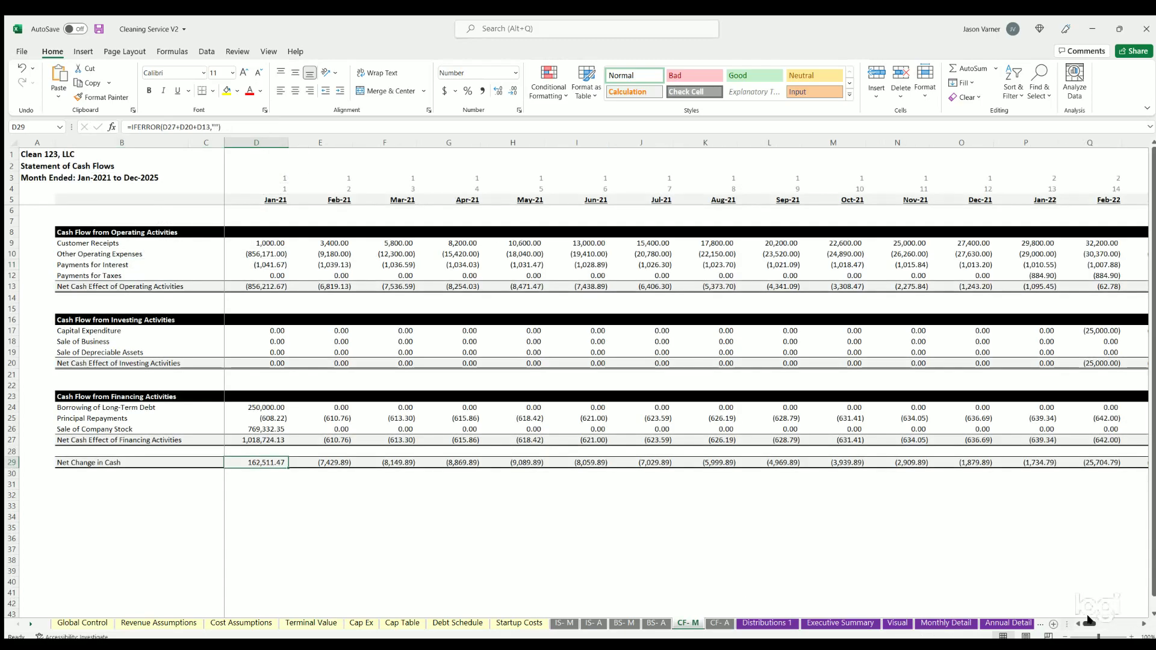
pyautogui.hscroll(15, 1089, 341)
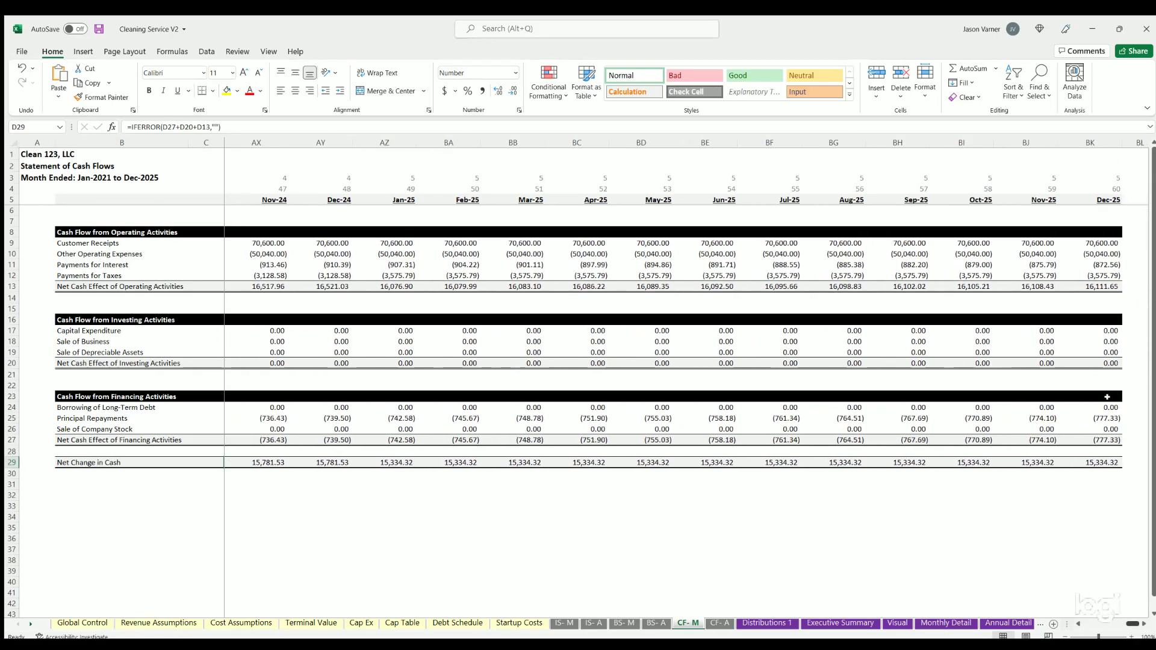
pyautogui.click(1089, 340)
pyautogui.click(1088, 353)
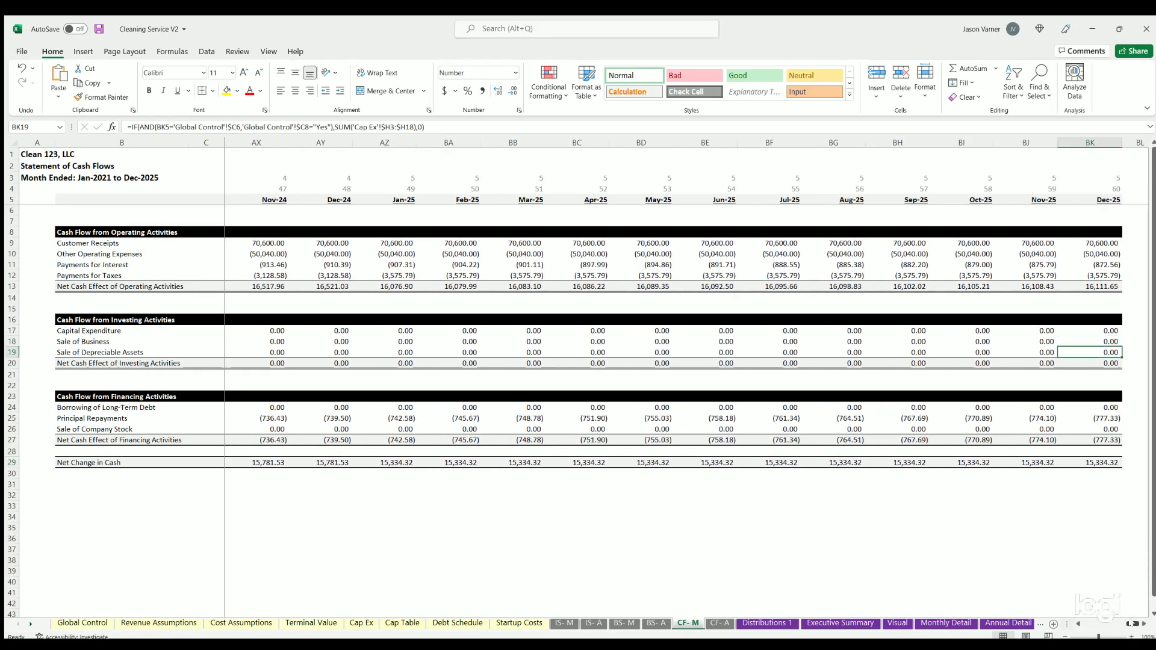
pyautogui.moveTo(1132, 623); pyautogui.dragTo(1084, 624)
# Set Include Terminal Value back to Yes, restoring Exit Value $986,880, and save the workbook.
pyautogui.click(83, 623)
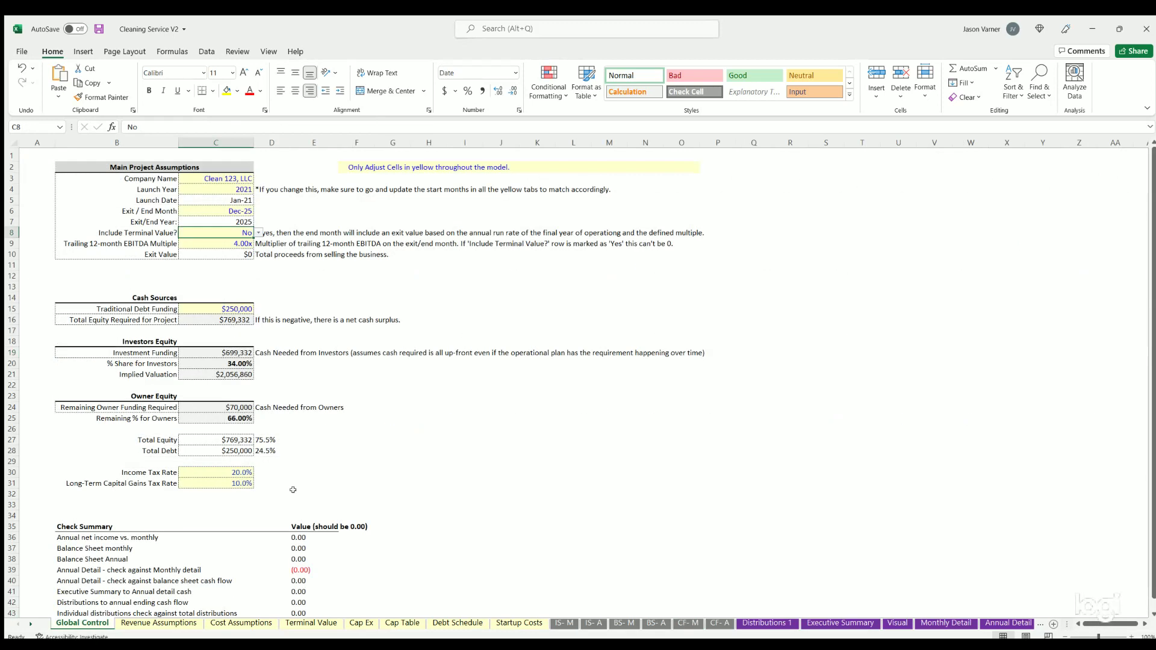
pyautogui.scroll(-4, 298, 482)
pyautogui.moveTo(300, 408); pyautogui.dragTo(299, 489)
pyautogui.scroll(3, 291, 448)
pyautogui.scroll(1, 291, 448)
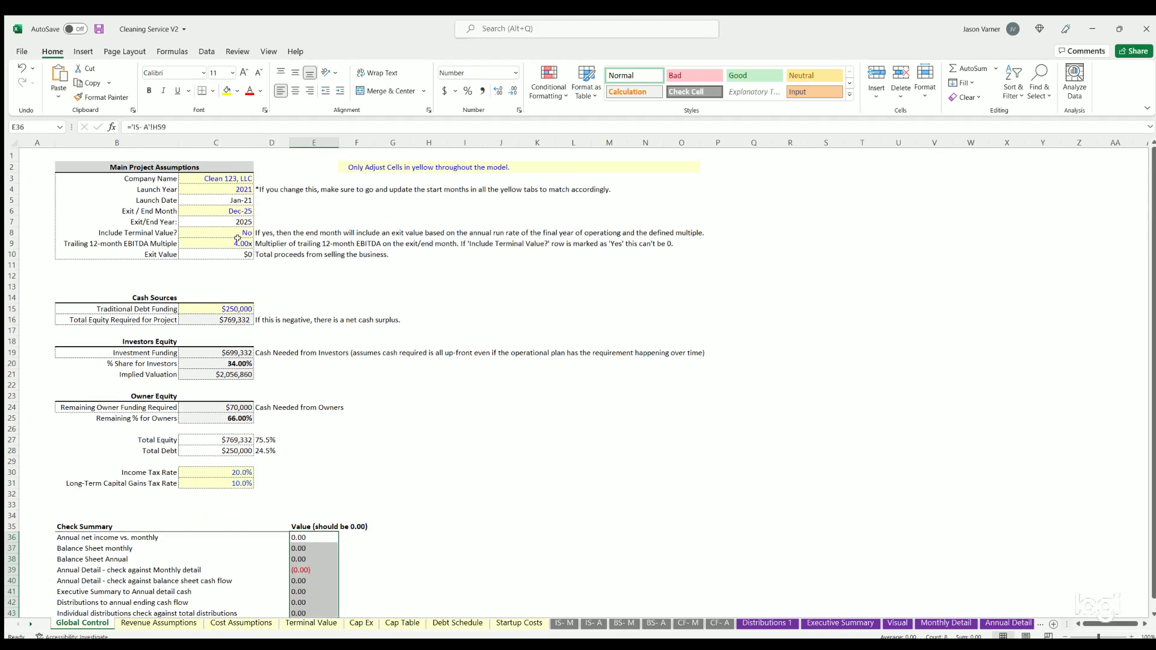
pyautogui.click(239, 230)
pyautogui.click(259, 233)
pyautogui.click(235, 242)
pyautogui.click(248, 206)
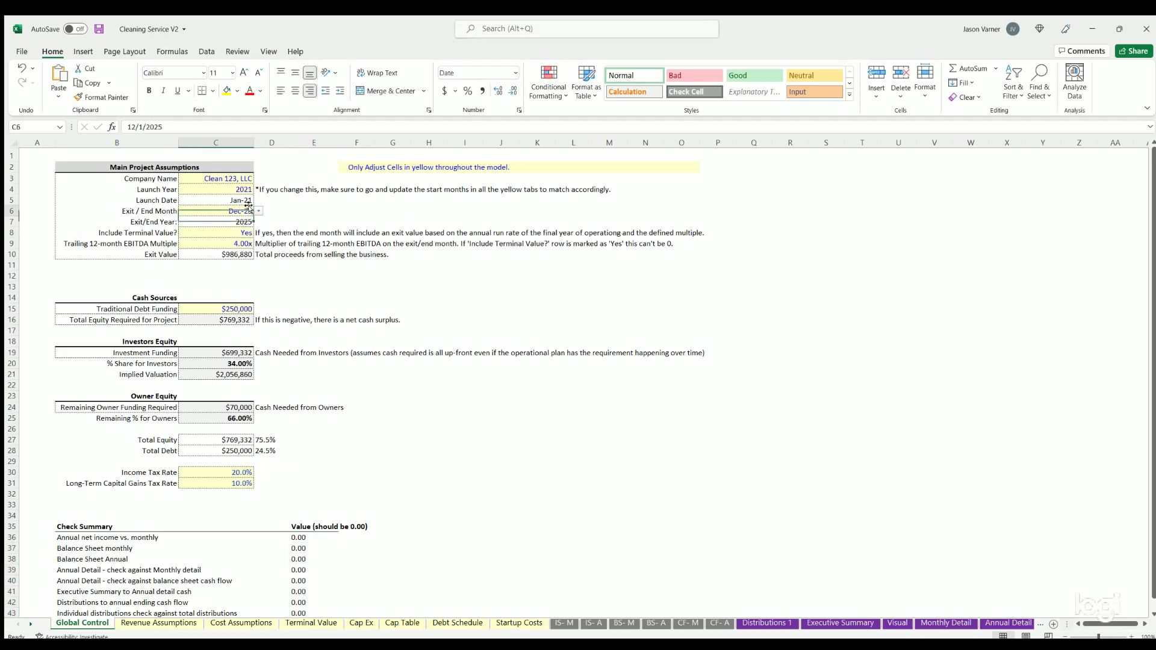
pyautogui.click(99, 29)
# Deselect the inputs and review the Revenue Assumptions sheet.
pyautogui.click(541, 446)
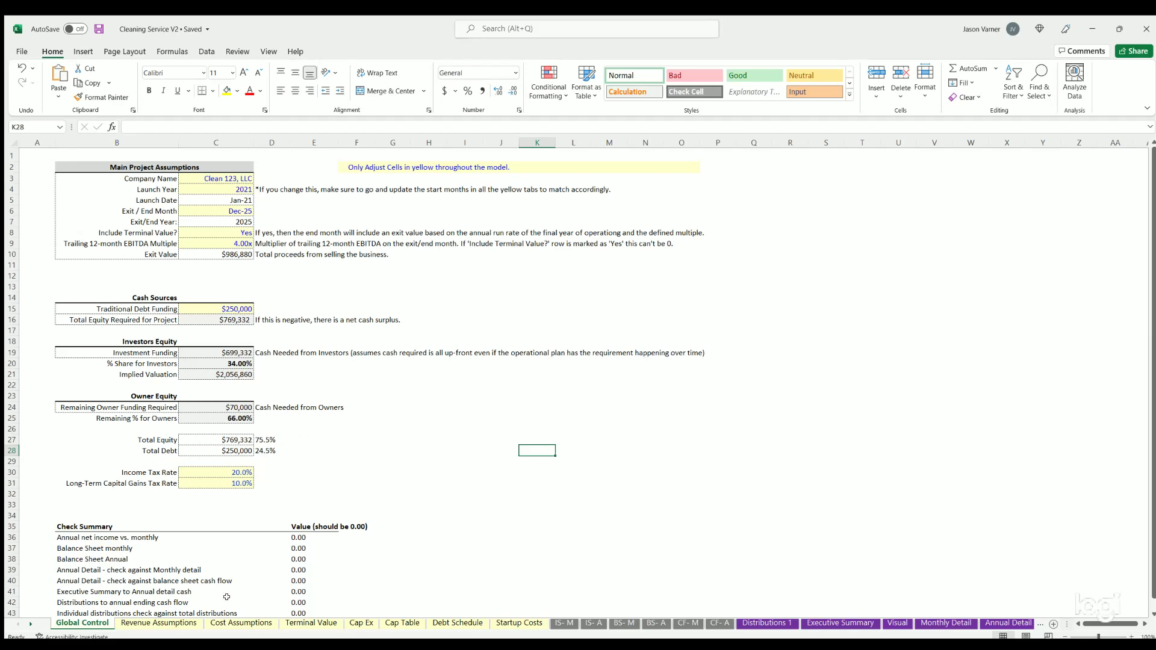
pyautogui.click(171, 624)
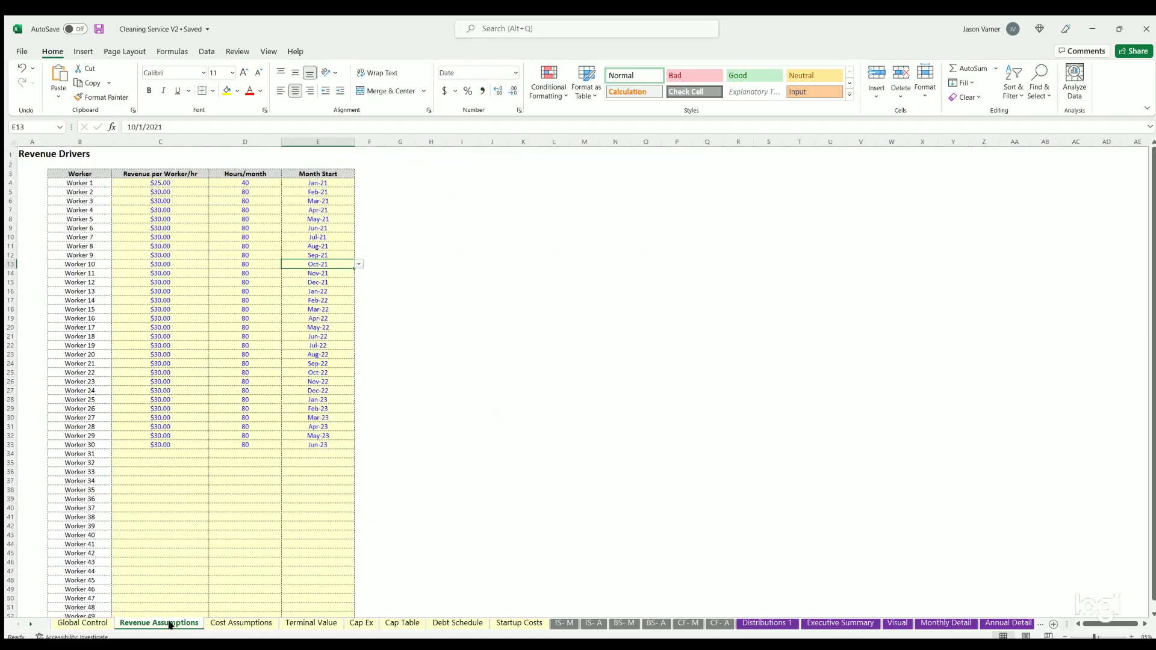
pyautogui.scroll(-6, 129, 497)
pyautogui.scroll(6, 129, 497)
# Page through Cost Assumptions, Terminal Value, Cap Ex, Cap Table, Debt Schedule, Startup Costs and IS- M.
pyautogui.click(259, 624)
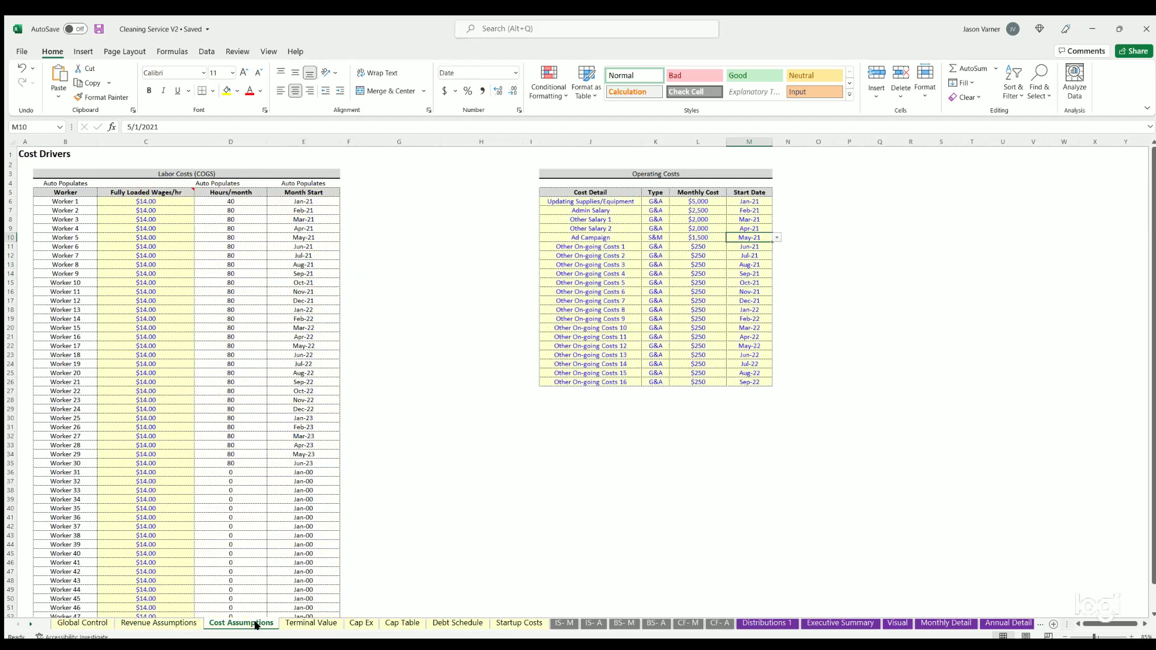
pyautogui.click(301, 623)
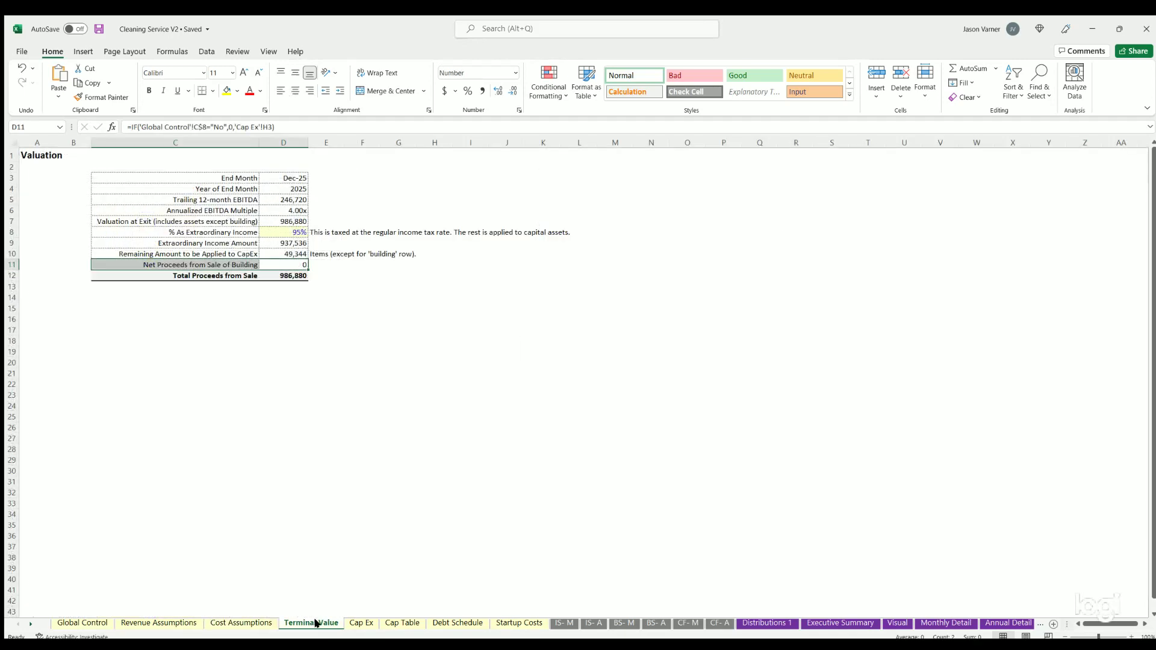
pyautogui.click(352, 623)
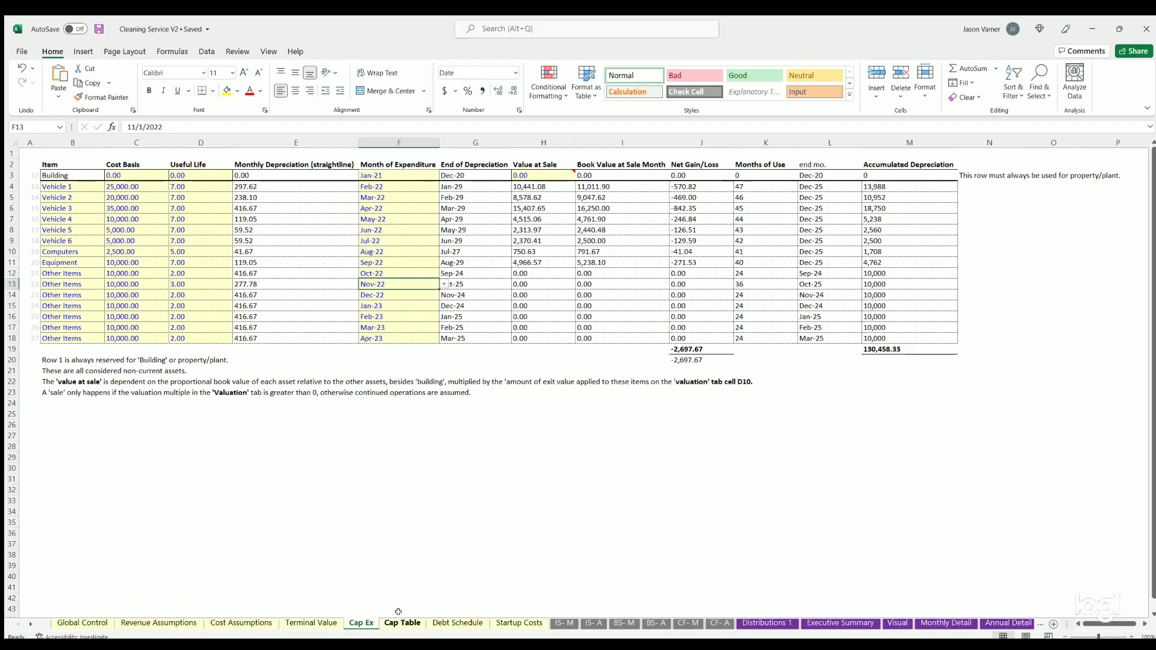
pyautogui.click(403, 623)
pyautogui.click(458, 623)
pyautogui.click(519, 622)
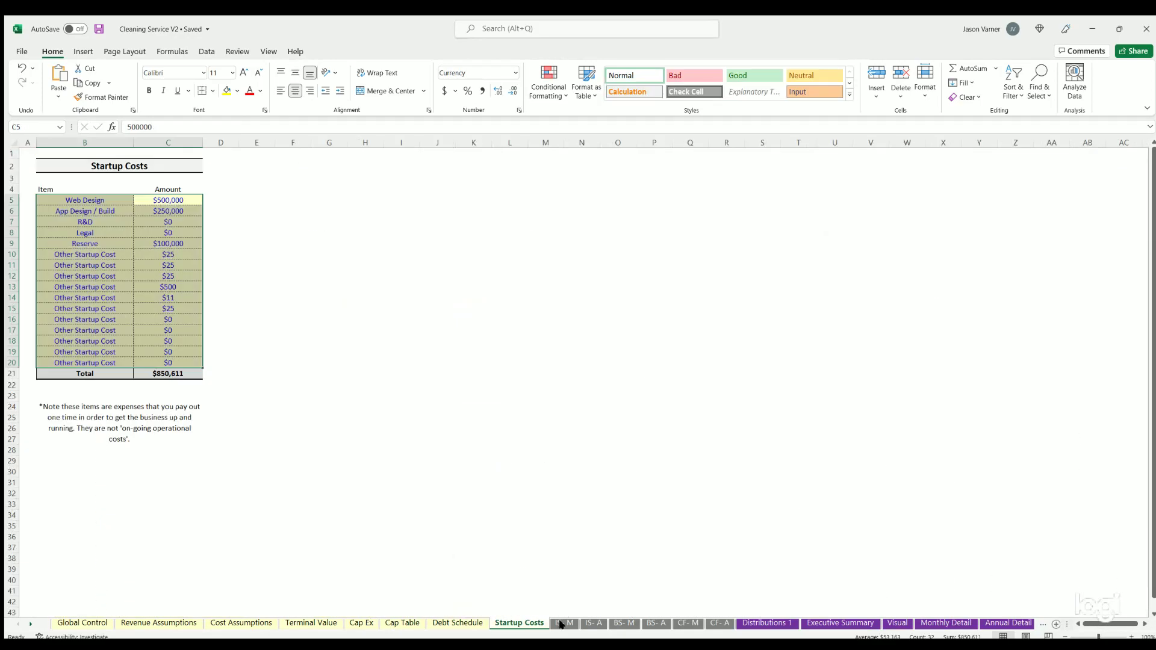
pyautogui.click(562, 623)
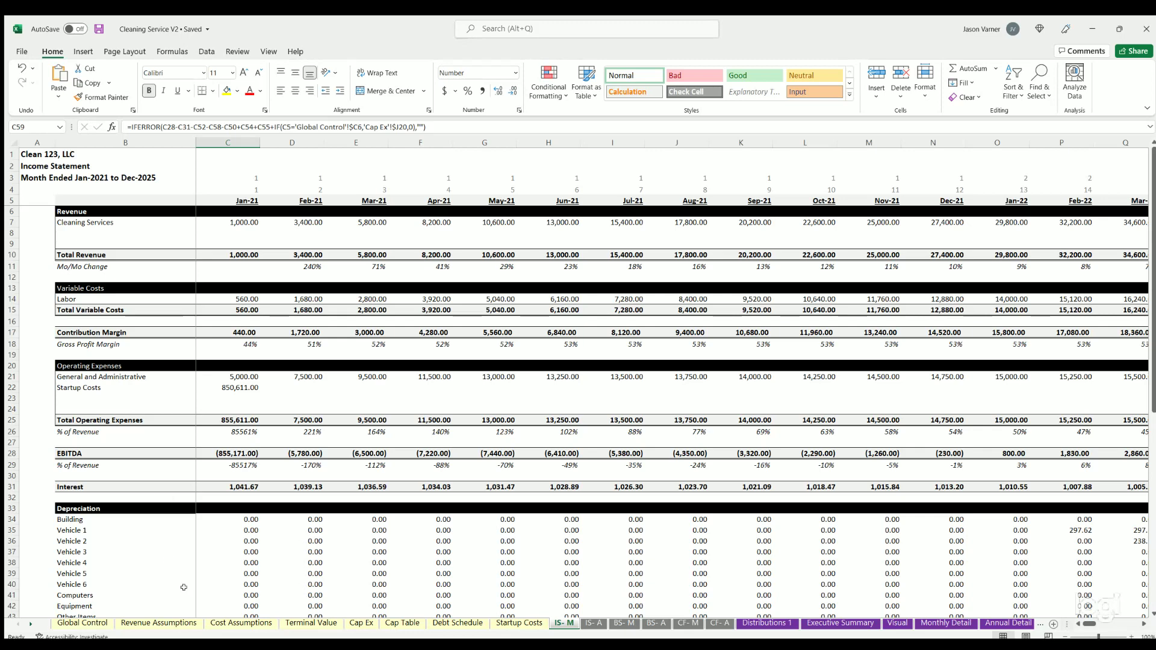
# Compare Distributions 1 with IS- M and Executive Summary, ending on Distributions 1 (8.1% IRR).
pyautogui.scroll(-7, 259, 524)
pyautogui.scroll(7, 259, 524)
pyautogui.click(762, 624)
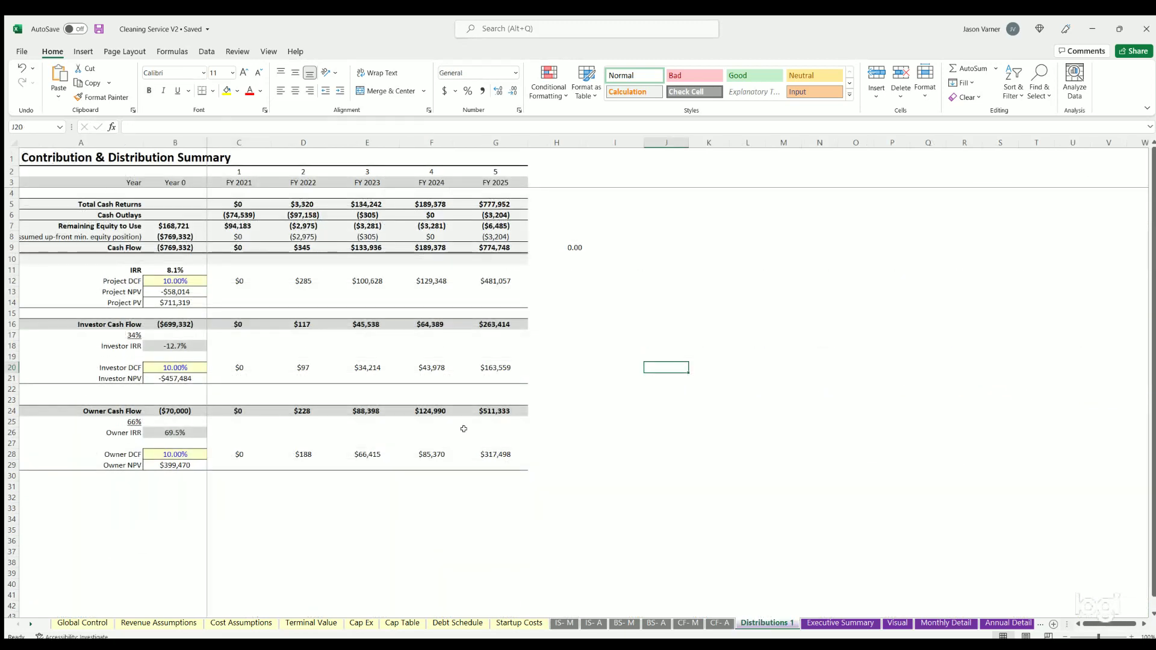
pyautogui.click(566, 624)
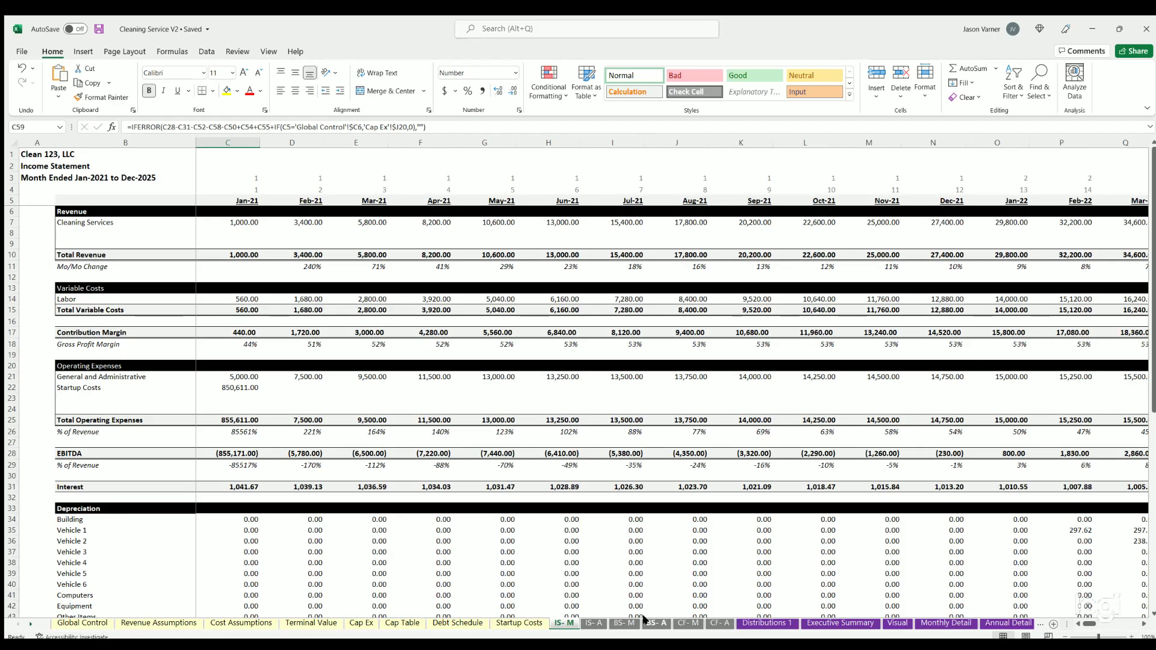
pyautogui.click(760, 624)
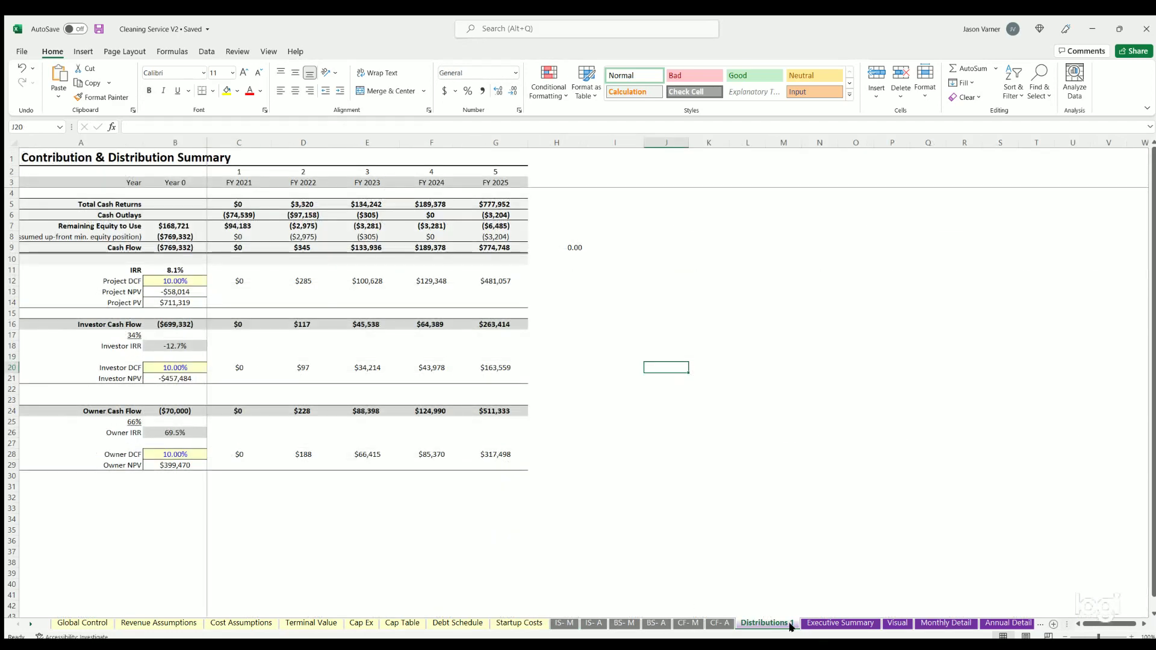
pyautogui.click(840, 624)
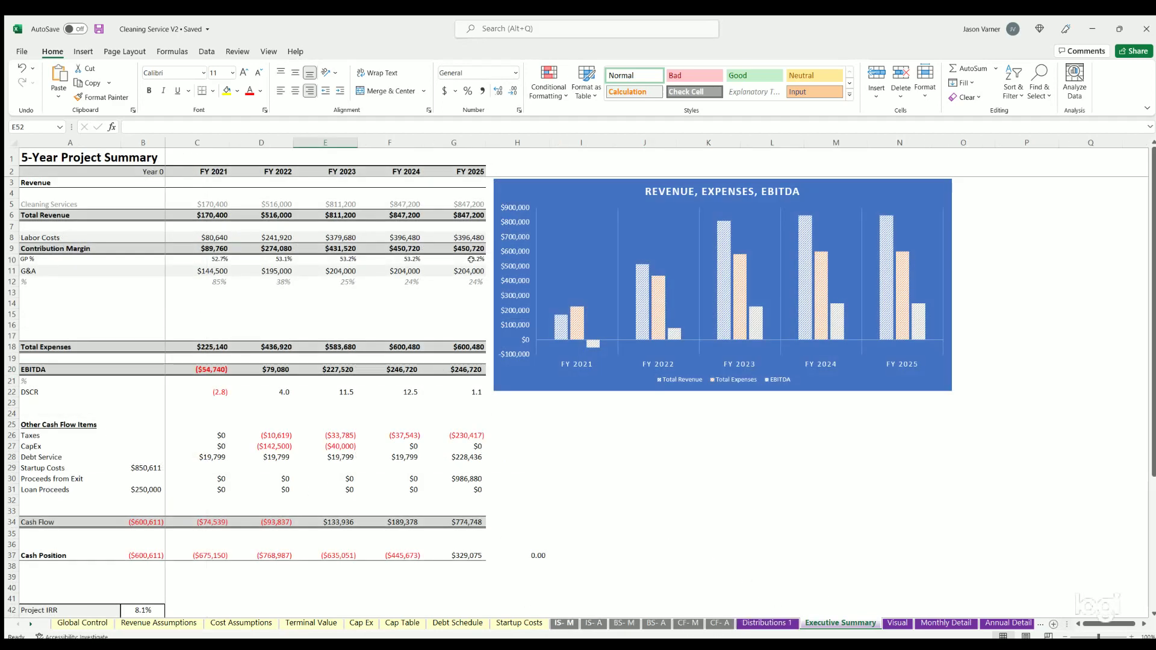
pyautogui.click(761, 623)
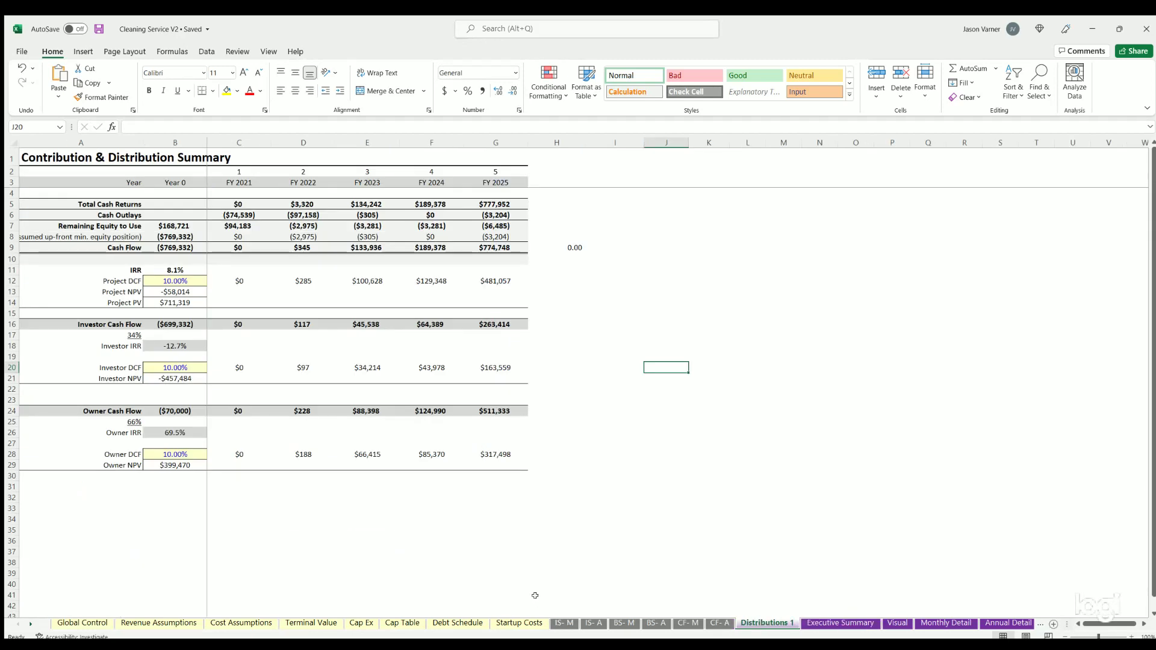
pyautogui.click(86, 622)
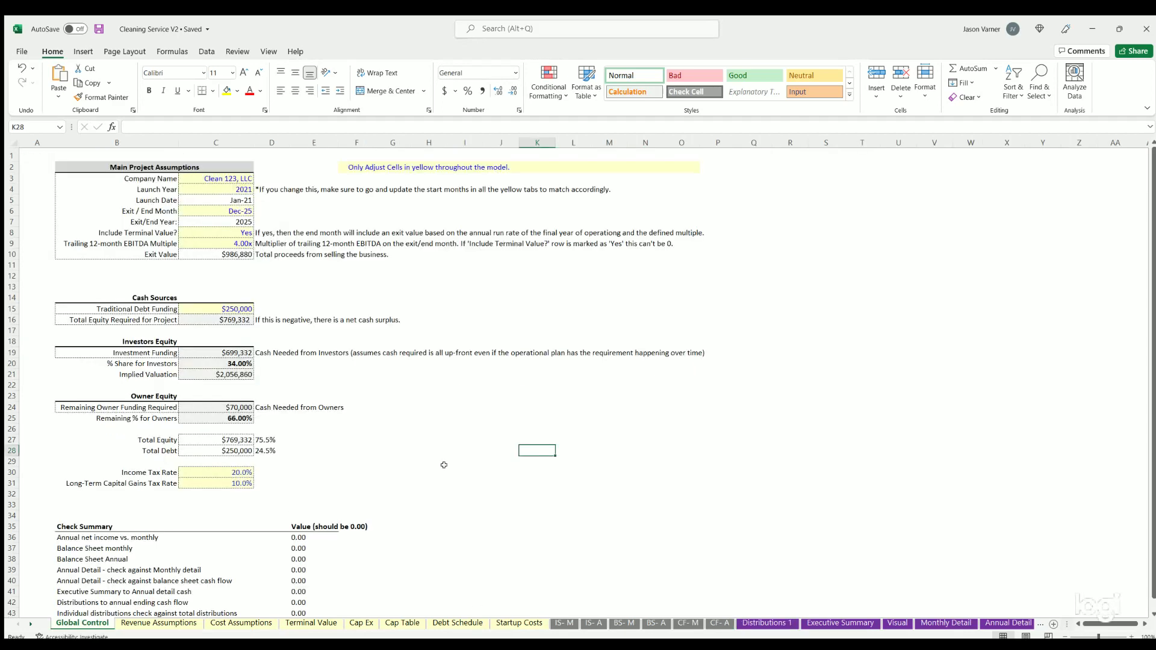
pyautogui.click(686, 434)
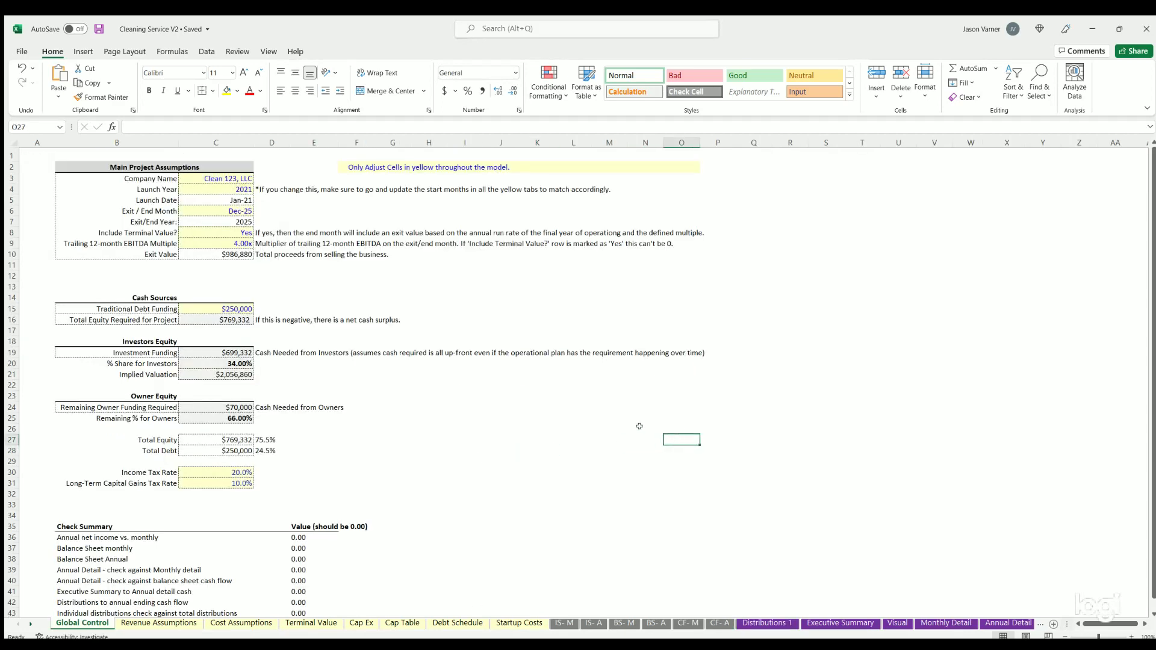